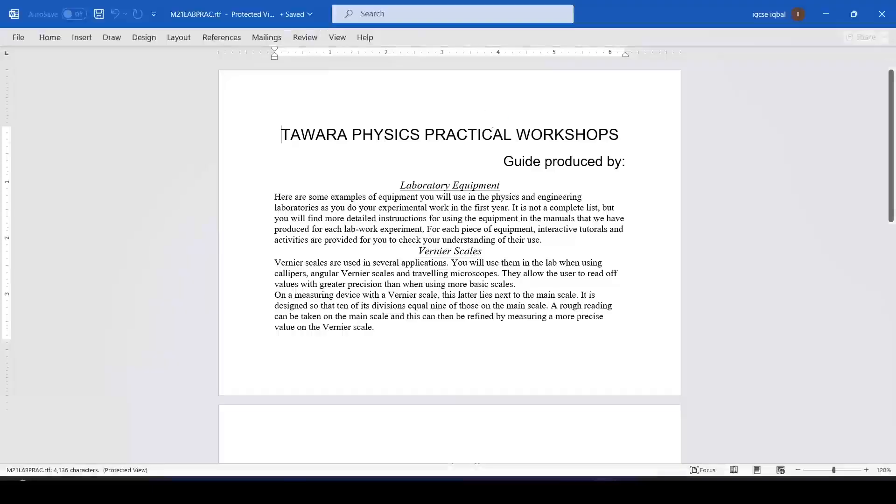
Step: Enable editing for the protected document M21LABPRAC.rtf
{"action": "left_click", "coordinate": [473, 56]}
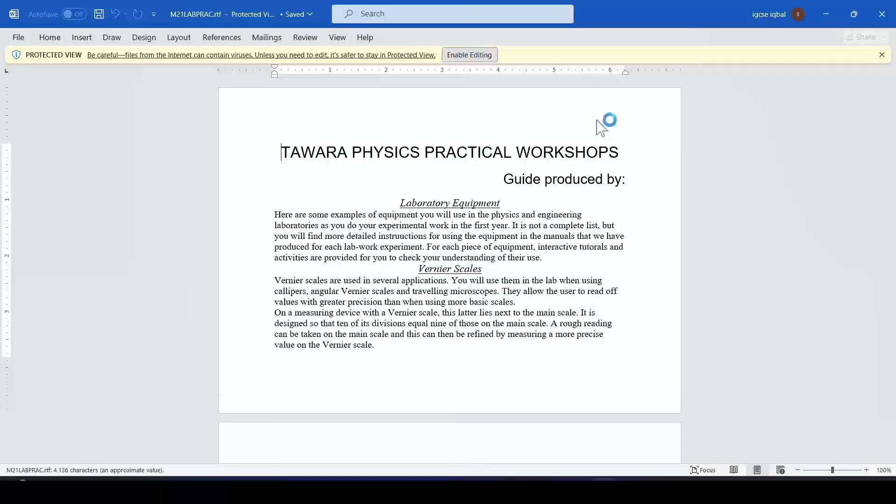
{"action": "key", "text": "alt+Tab"}
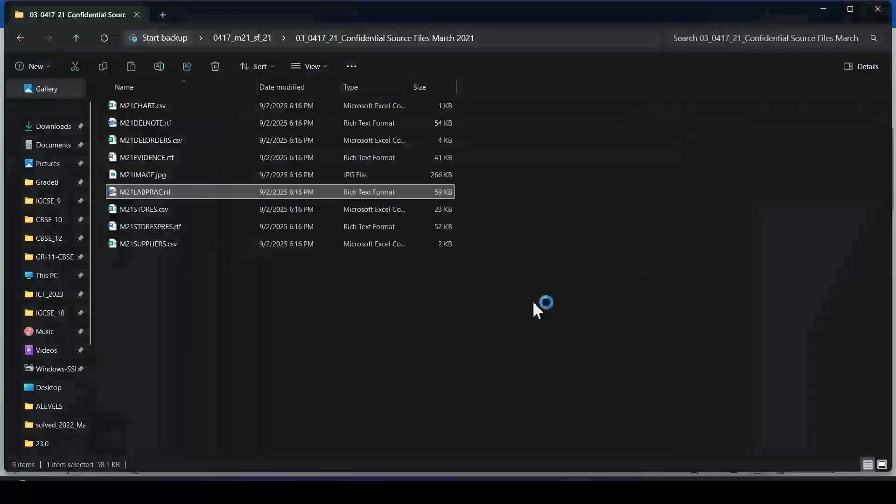
{"action": "key", "text": "alt+Tab"}
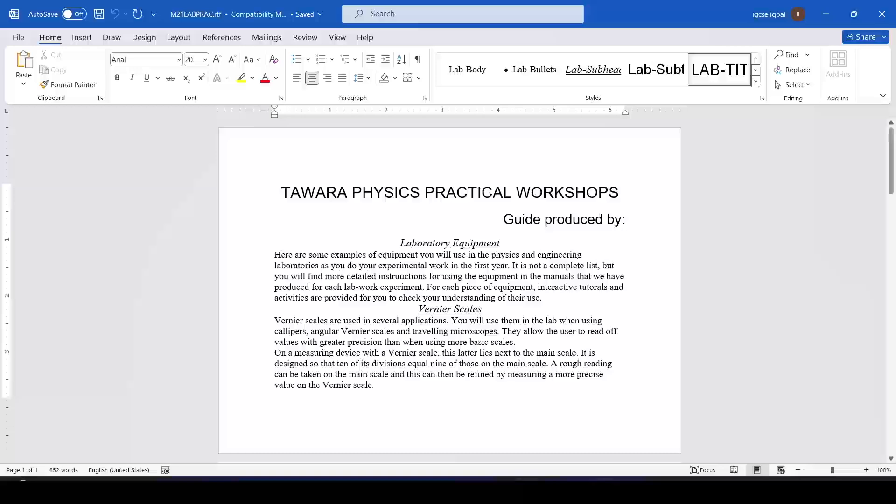
Step: Following task 1 of the exam paper PDF, save the document as M21LABWORK in Word Document (*.docx) format
{"action": "key", "text": "alt+Tab"}
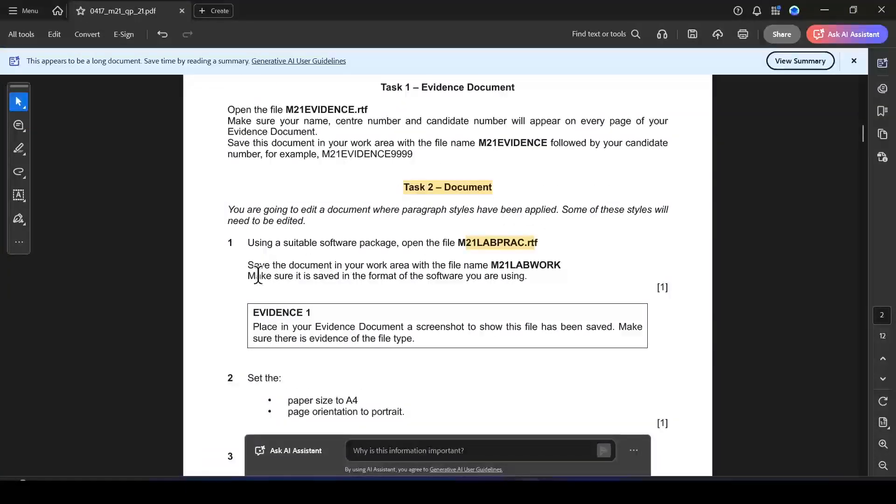
{"action": "left_click_drag", "start_coordinate": [255, 267], "coordinate": [398, 276]}
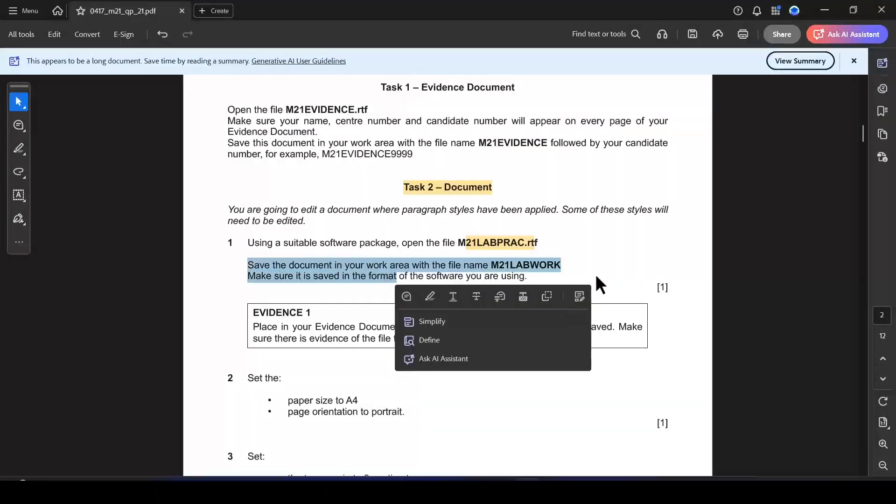
{"action": "left_click", "coordinate": [505, 282]}
{"action": "left_click_drag", "start_coordinate": [491, 264], "coordinate": [556, 269]}
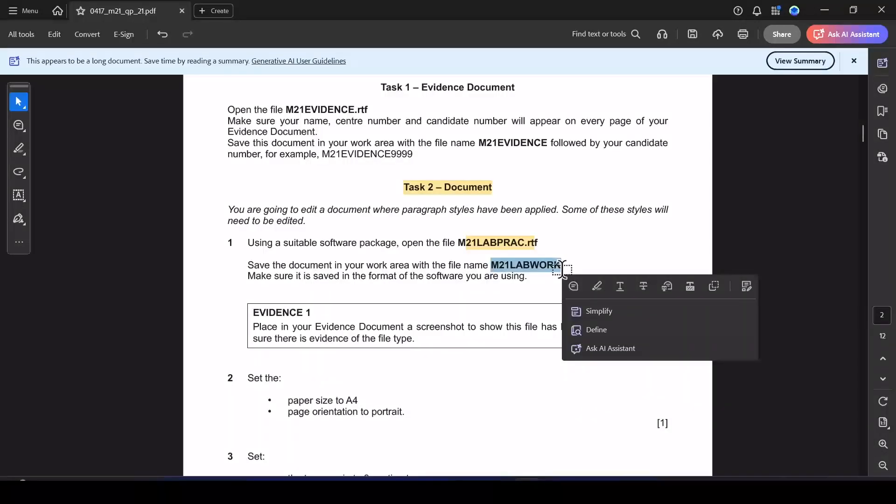
{"action": "key", "text": "alt+Tab"}
{"action": "left_click", "coordinate": [21, 37]}
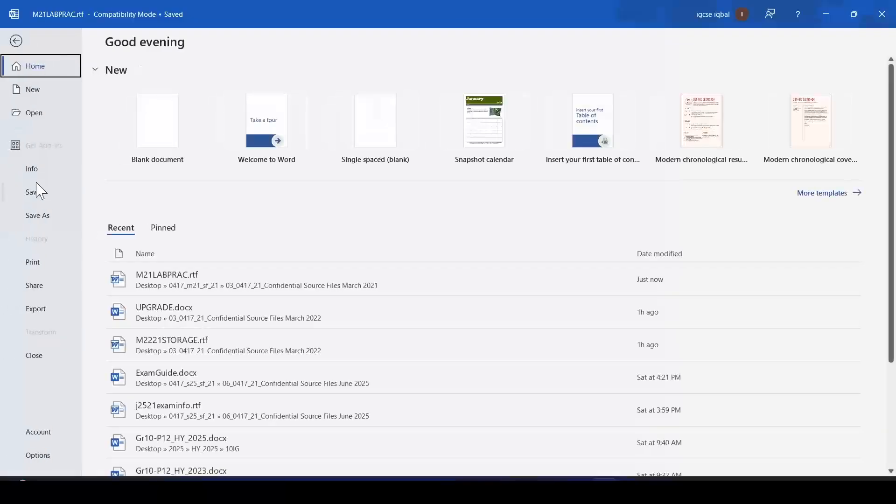
{"action": "left_click", "coordinate": [38, 216]}
{"action": "left_click", "coordinate": [434, 137]}
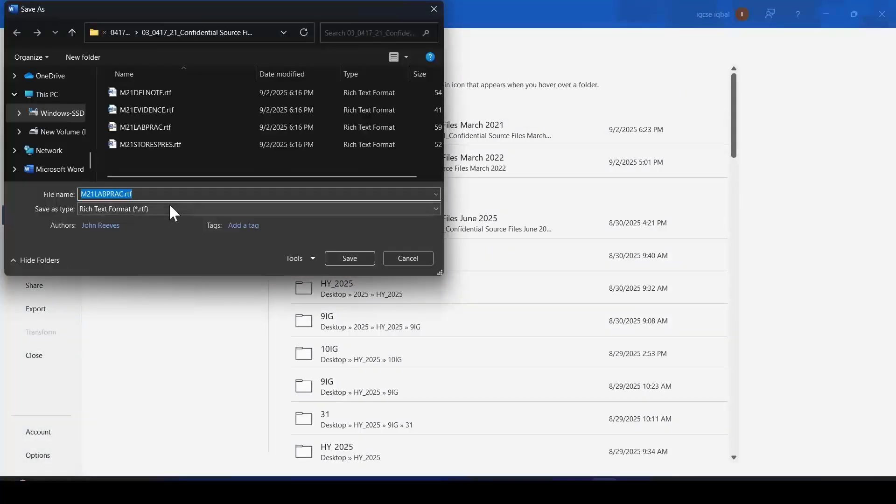
{"action": "type", "text": "M21LABWORK"}
{"action": "left_click", "coordinate": [149, 208]}
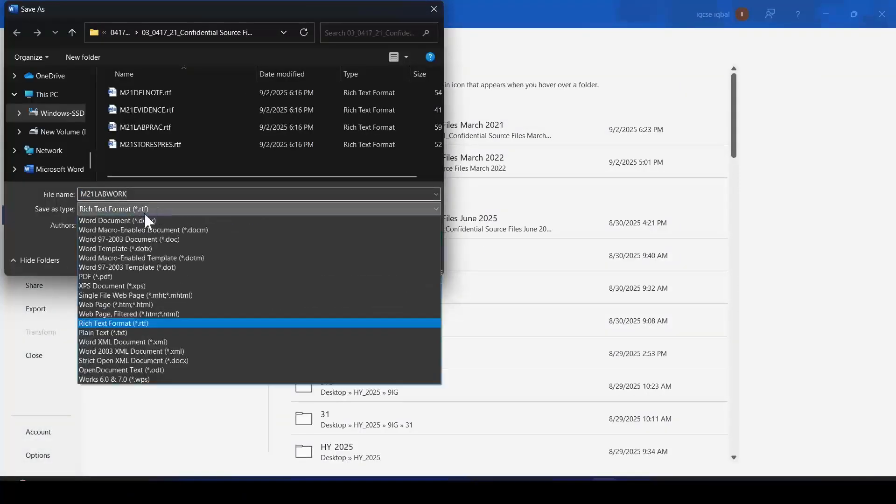
{"action": "left_click", "coordinate": [114, 220]}
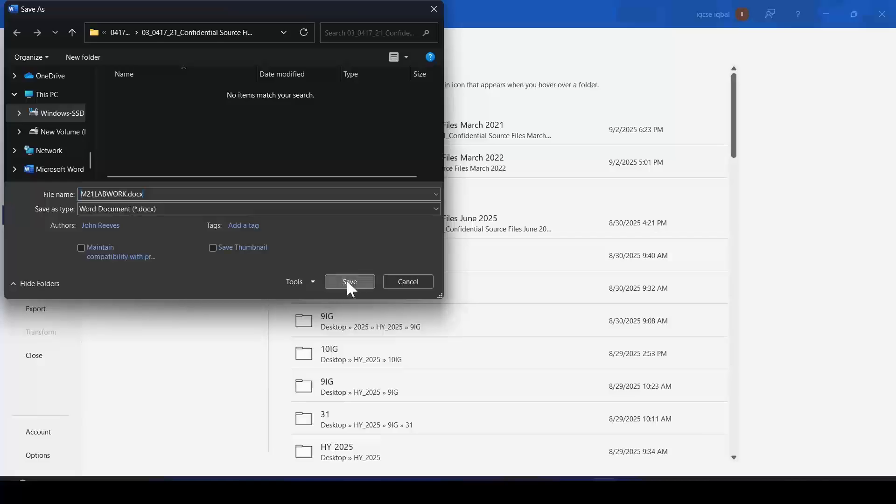
{"action": "left_click", "coordinate": [347, 280]}
Step: Check the Evidence 1 requirement in the exam paper and show M21LABWORK.docx with its file type in the Save As dialog
{"action": "key", "text": "alt+Tab"}
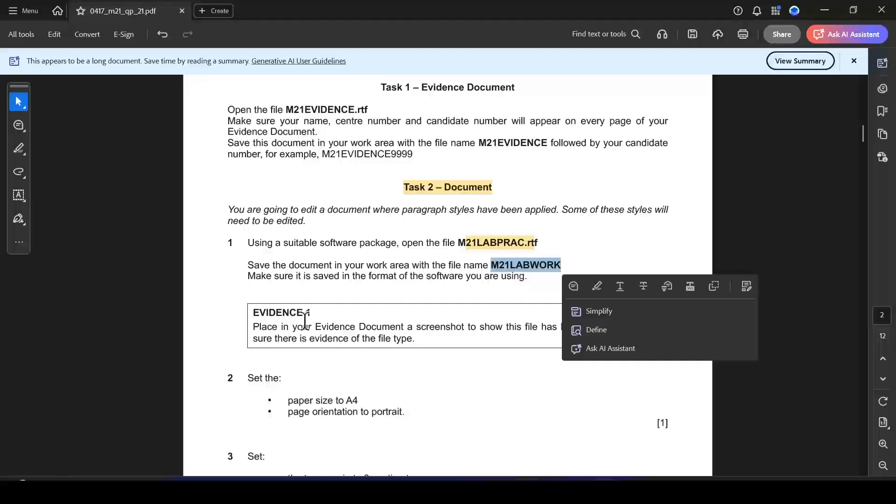
{"action": "scroll", "coordinate": [309, 322], "scroll_direction": "down", "scroll_amount": 1}
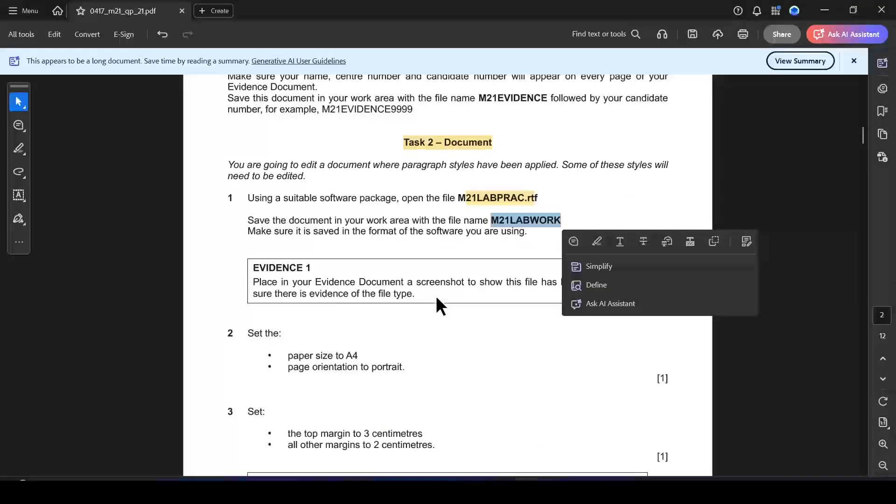
{"action": "key", "text": "alt+Tab"}
{"action": "left_click", "coordinate": [14, 39]}
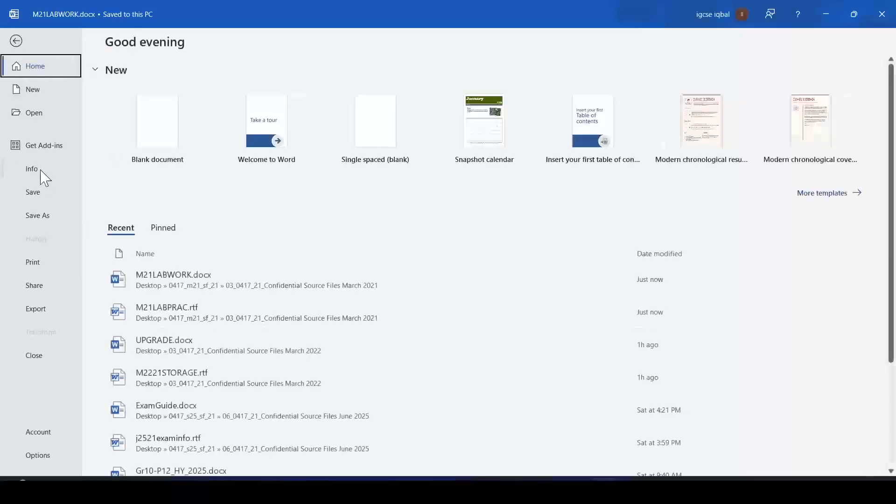
{"action": "left_click", "coordinate": [38, 216]}
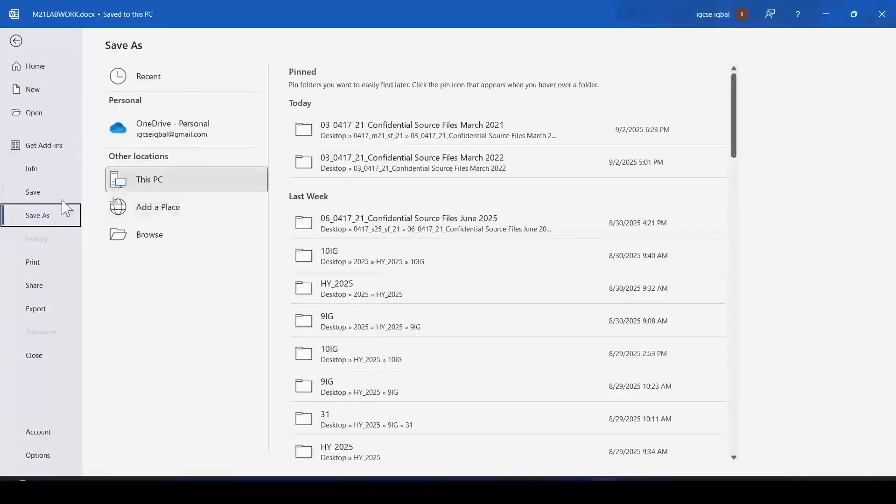
{"action": "left_click", "coordinate": [359, 133]}
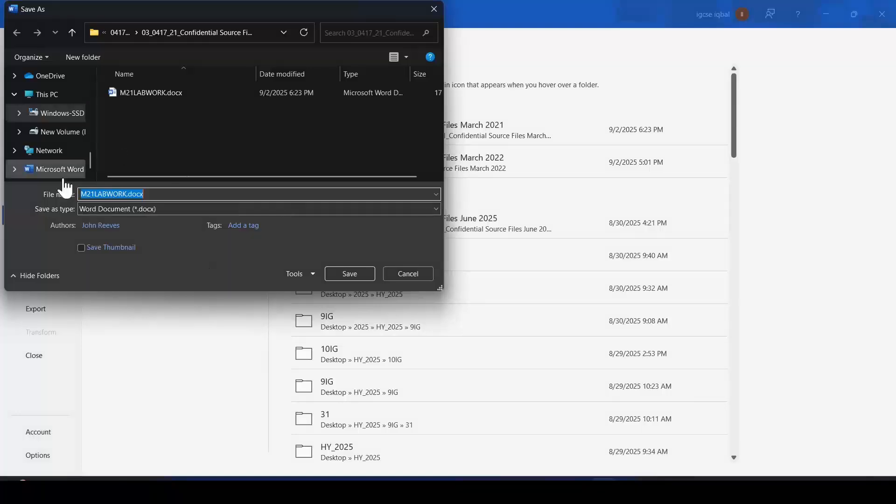
{"action": "left_click", "coordinate": [351, 273]}
Step: Read question 2 in the exam paper and set the document's paper size to A4
{"action": "key", "text": "alt+Tab"}
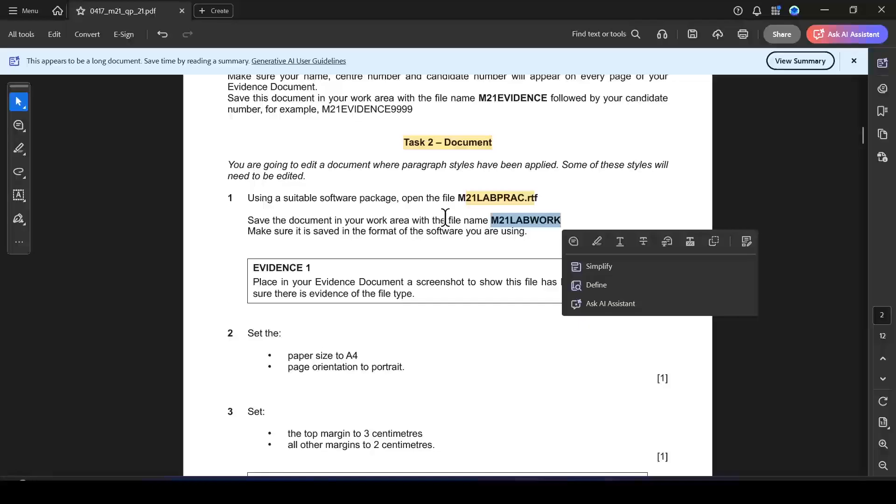
{"action": "scroll", "coordinate": [307, 343], "scroll_direction": "down", "scroll_amount": 2}
{"action": "left_click", "coordinate": [273, 262]}
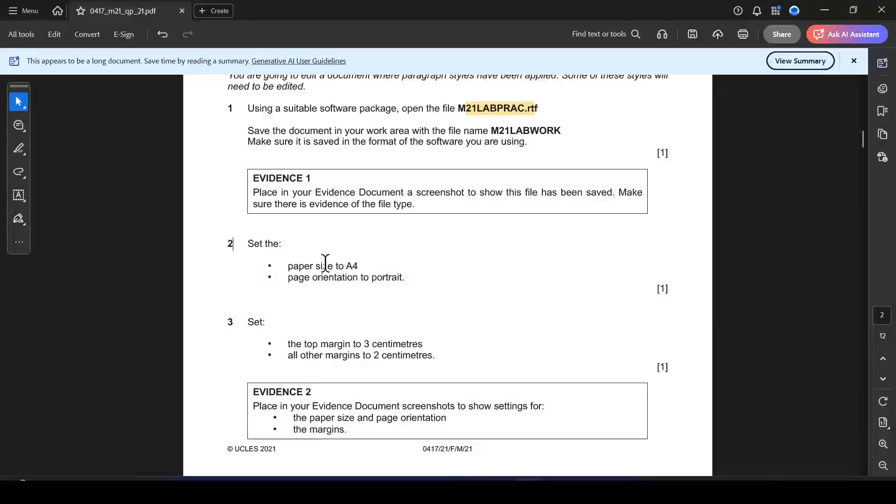
{"action": "key", "text": "alt+Tab"}
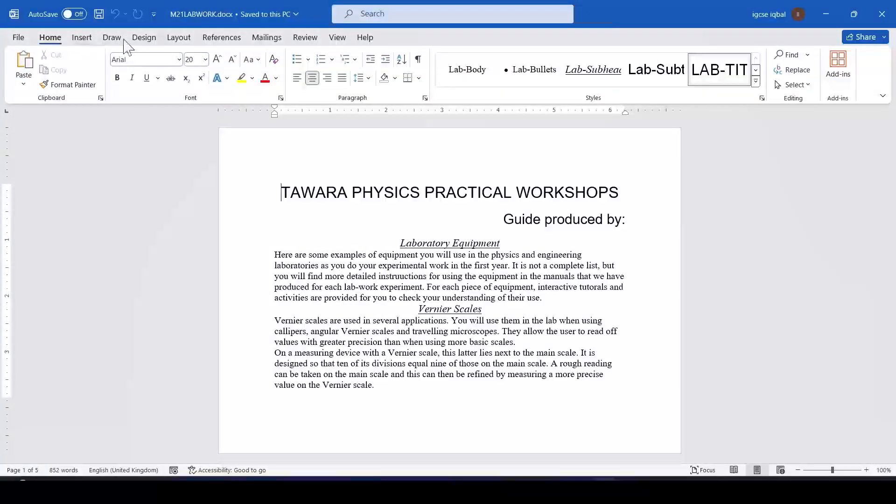
{"action": "left_click", "coordinate": [177, 38]}
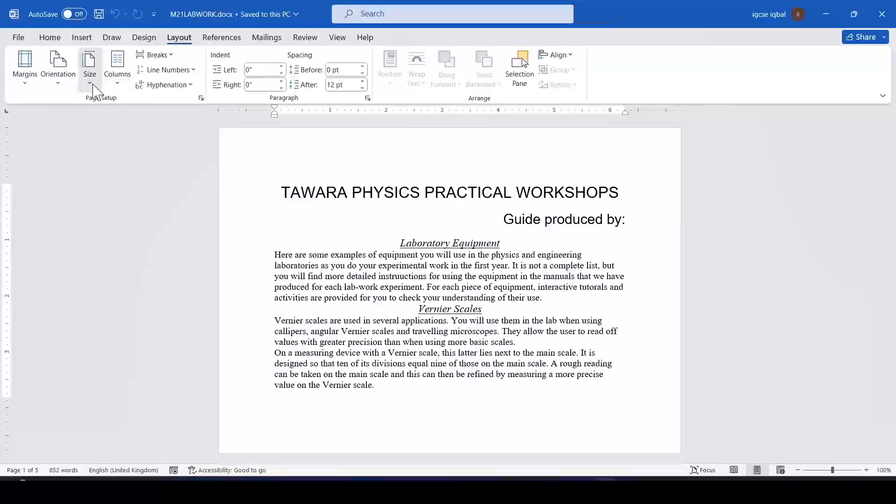
{"action": "left_click", "coordinate": [90, 68]}
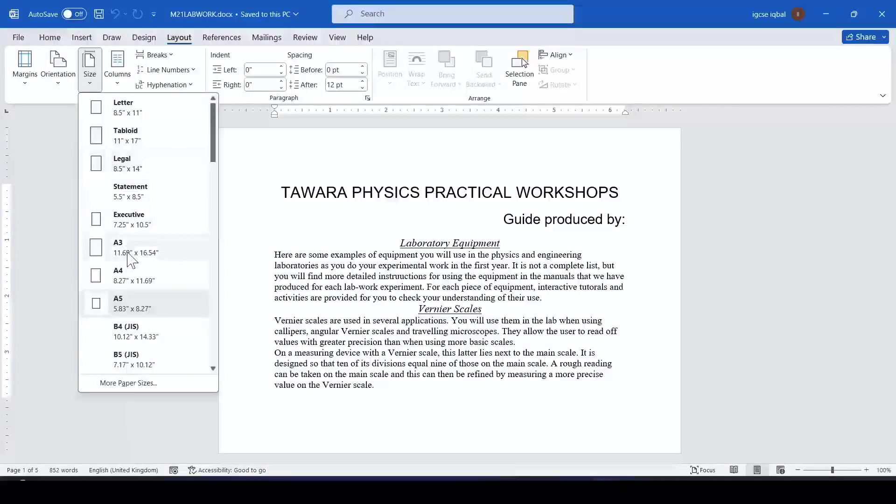
{"action": "left_click", "coordinate": [120, 275]}
Step: Recheck question 2 in the exam paper and set the document's page orientation to Portrait
{"action": "key", "text": "alt+Tab"}
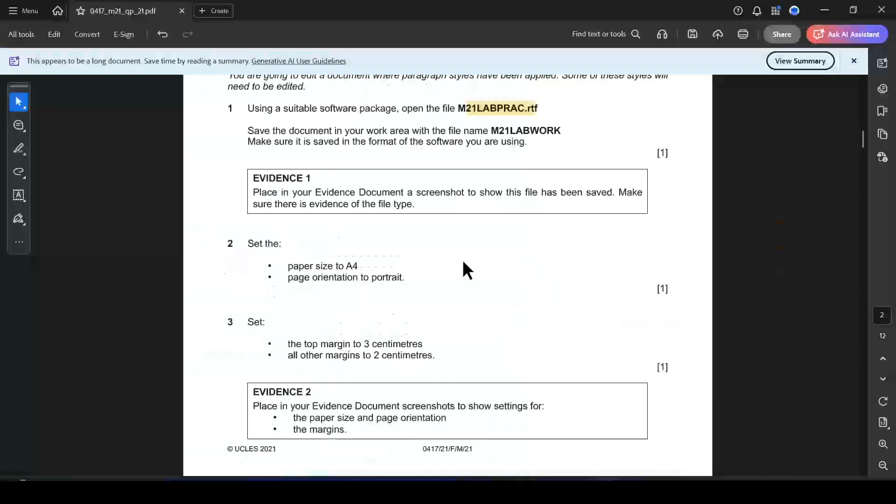
{"action": "key", "text": "alt+Tab"}
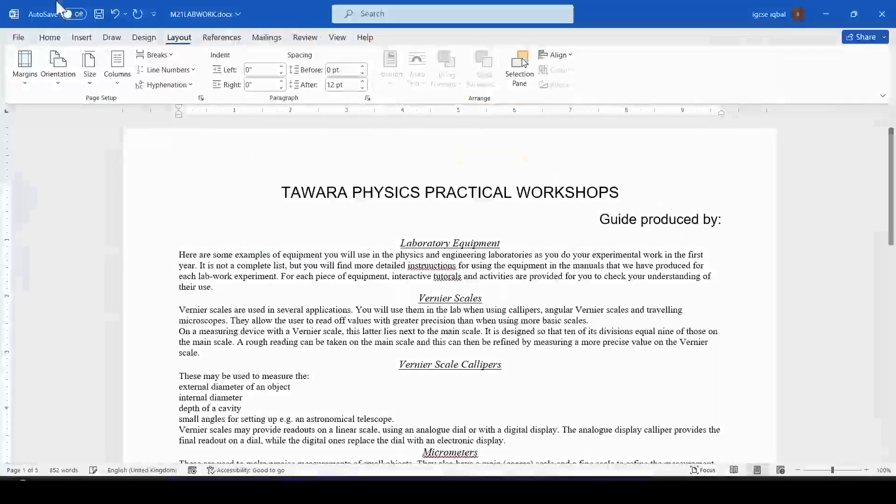
{"action": "left_click", "coordinate": [57, 84]}
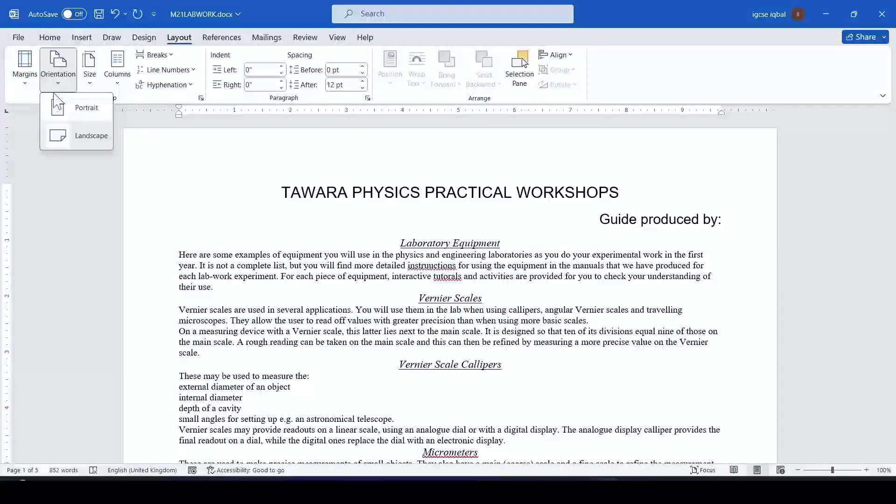
{"action": "left_click", "coordinate": [84, 110]}
Step: Highlight "centimetres" in the top margin line and "2 centimetres" in the other margins line of question 3 in the exam paper
{"action": "key", "text": "alt+Tab"}
{"action": "scroll", "coordinate": [332, 317], "scroll_direction": "down", "scroll_amount": 1}
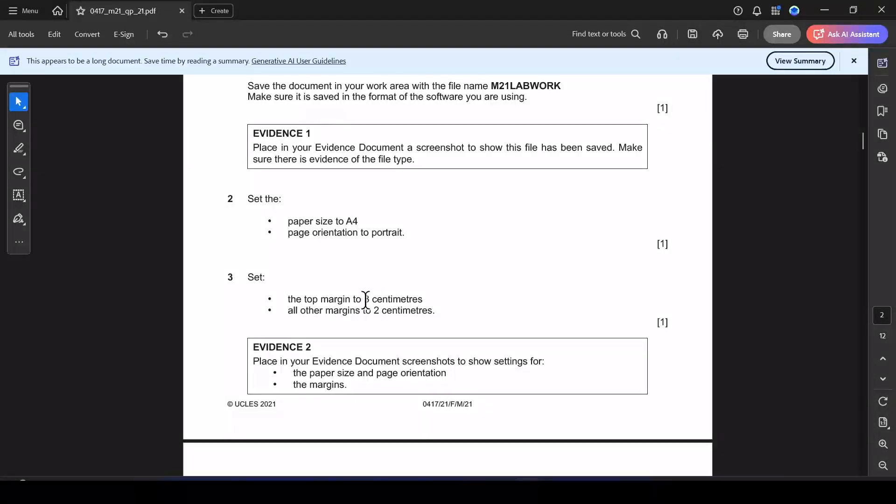
{"action": "left_click_drag", "start_coordinate": [366, 299], "coordinate": [423, 299]}
{"action": "left_click", "coordinate": [424, 320]}
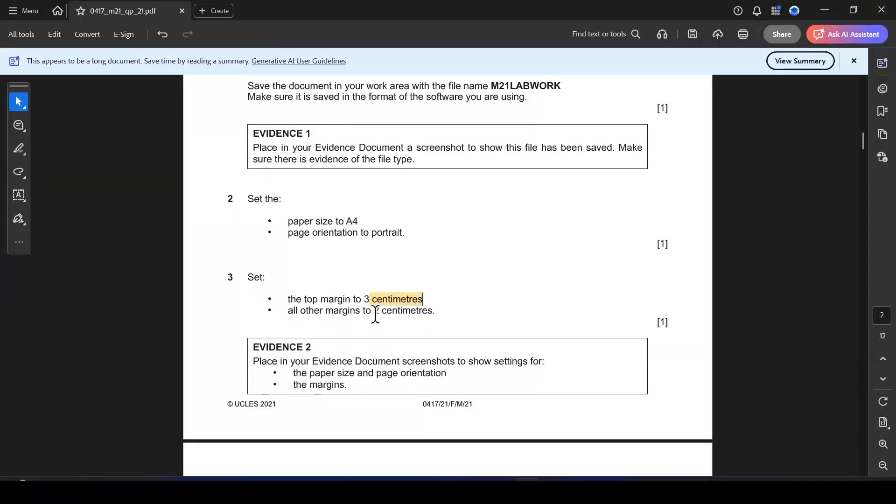
{"action": "left_click_drag", "start_coordinate": [373, 312], "coordinate": [433, 310]}
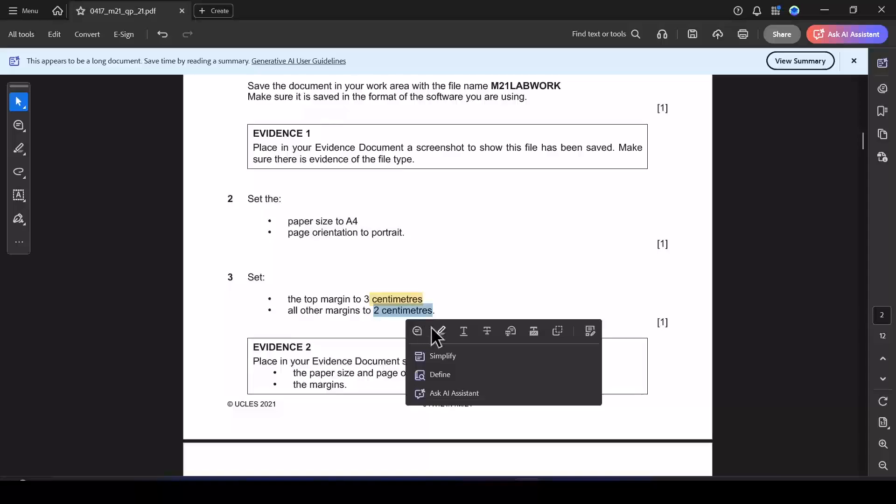
{"action": "left_click", "coordinate": [432, 329]}
Step: Set custom margins in the Word document: top 3 cm, and bottom, left and right 2 cm each
{"action": "key", "text": "alt+Tab"}
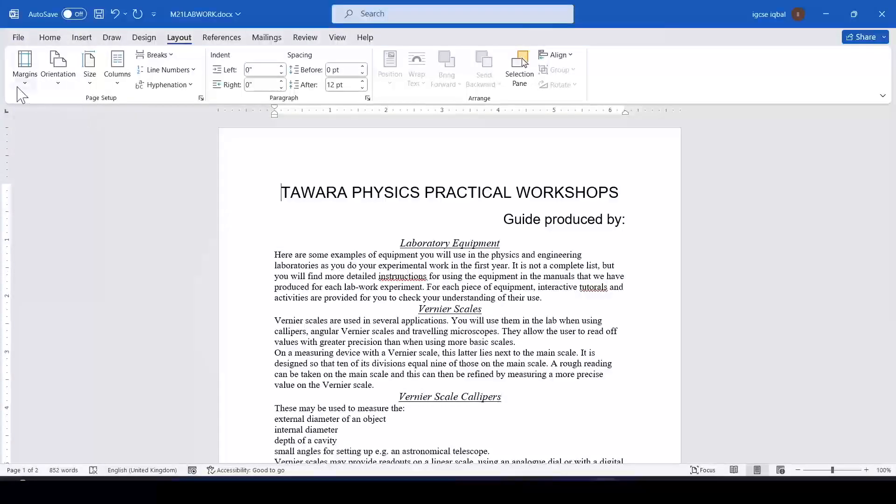
{"action": "left_click", "coordinate": [23, 77]}
{"action": "left_click", "coordinate": [73, 404]}
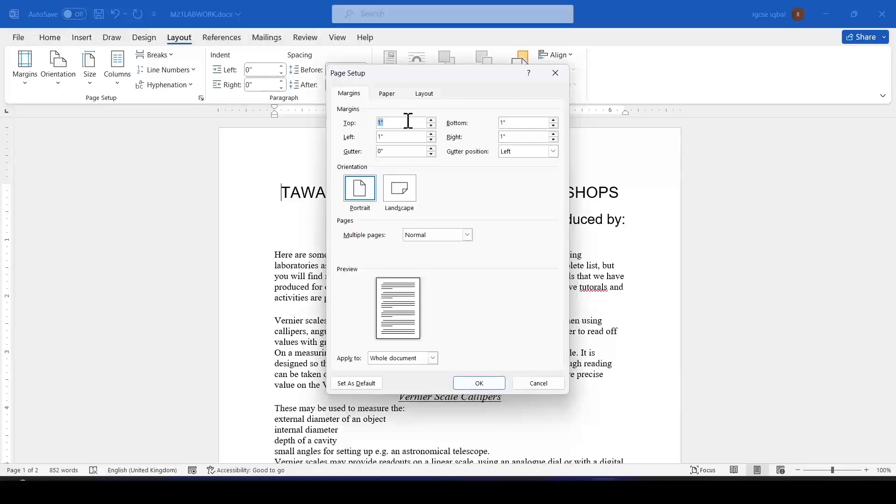
{"action": "left_click", "coordinate": [508, 124]}
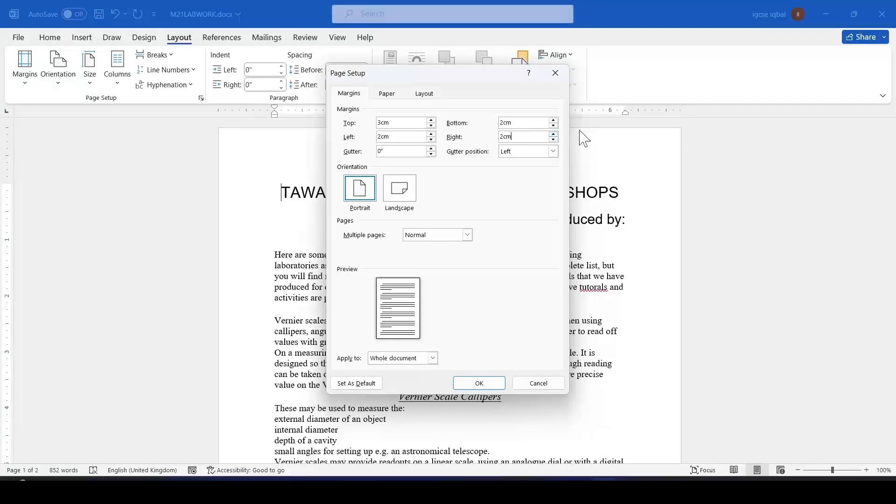
{"action": "left_click", "coordinate": [483, 383]}
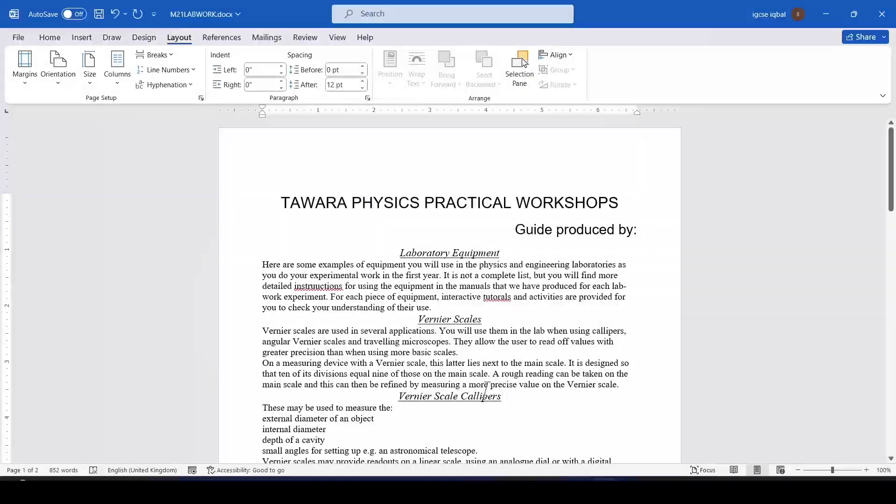
Step: Read the Evidence 2 requirement and display the document's custom margins in Page Setup, moving the dialog aside before closing it
{"action": "key", "text": "alt+Tab"}
{"action": "scroll", "coordinate": [257, 314], "scroll_direction": "down", "scroll_amount": 2}
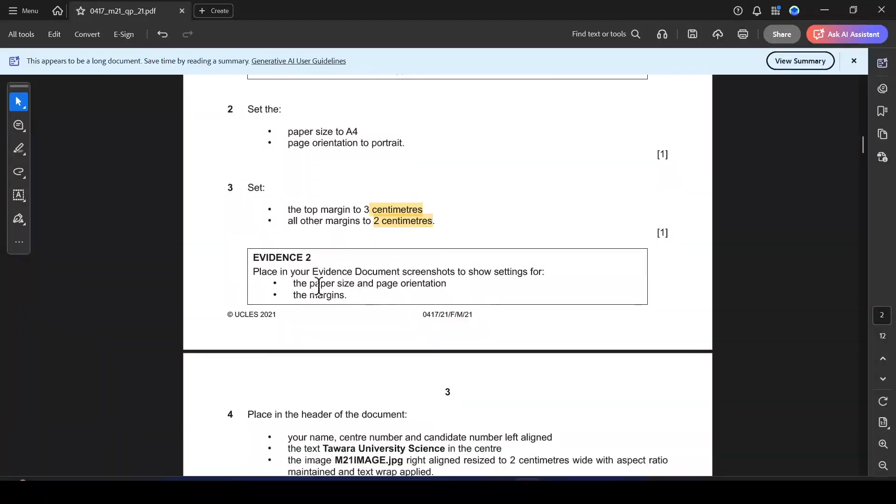
{"action": "key", "text": "alt+Tab"}
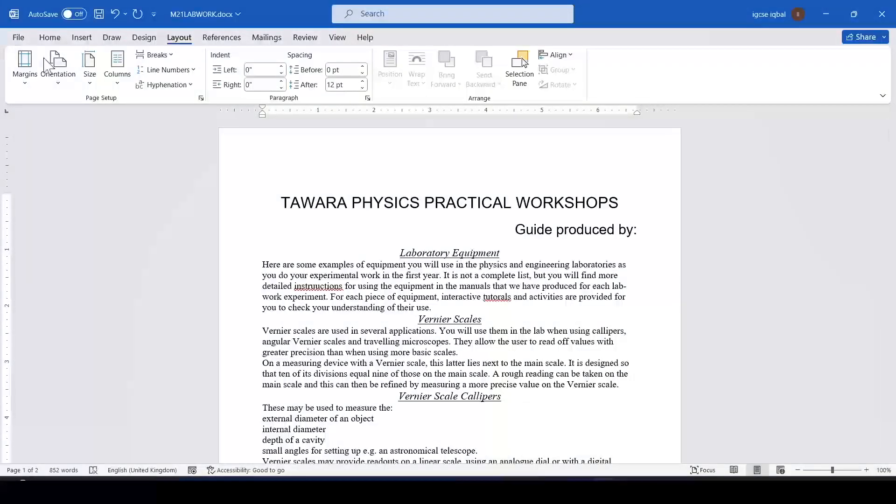
{"action": "left_click", "coordinate": [24, 77]}
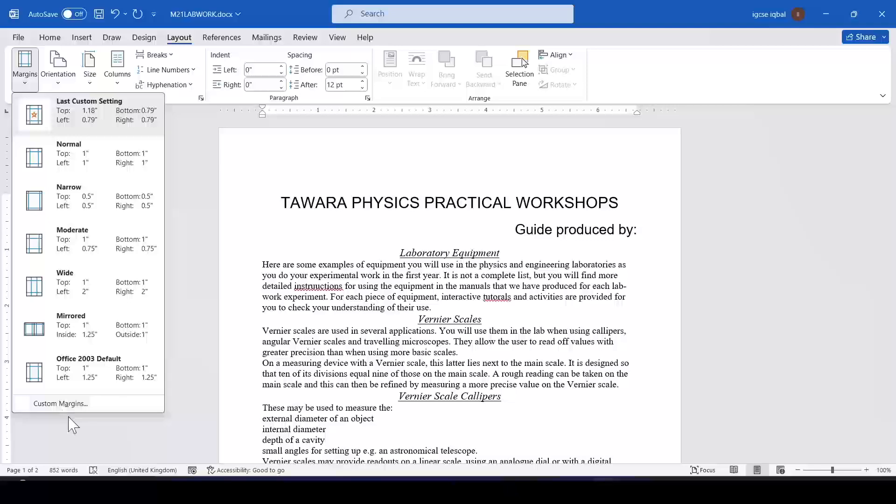
{"action": "left_click", "coordinate": [66, 405]}
{"action": "left_click_drag", "start_coordinate": [432, 79], "coordinate": [231, 105]}
{"action": "left_click", "coordinate": [358, 99]}
Step: Switch to the exam paper and highlight "header of the document" and the name, centre number and candidate number line in question 4
{"action": "key", "text": "alt+Tab"}
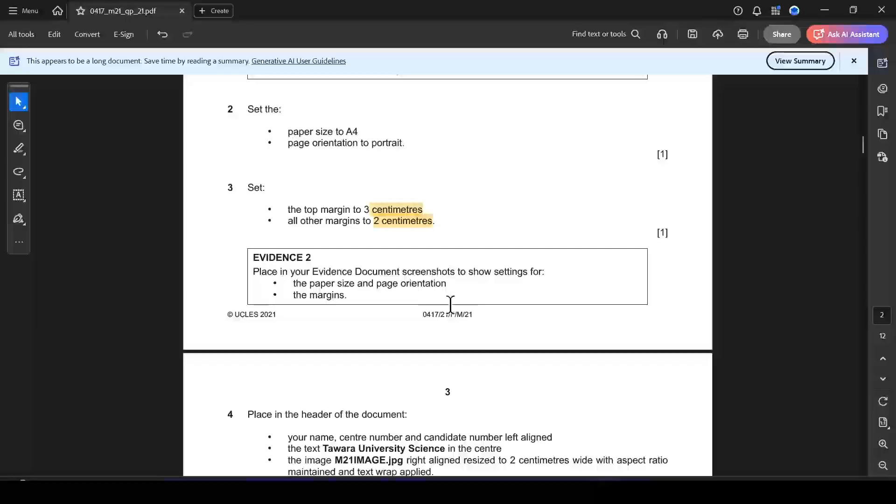
{"action": "scroll", "coordinate": [414, 246], "scroll_direction": "down", "scroll_amount": 3}
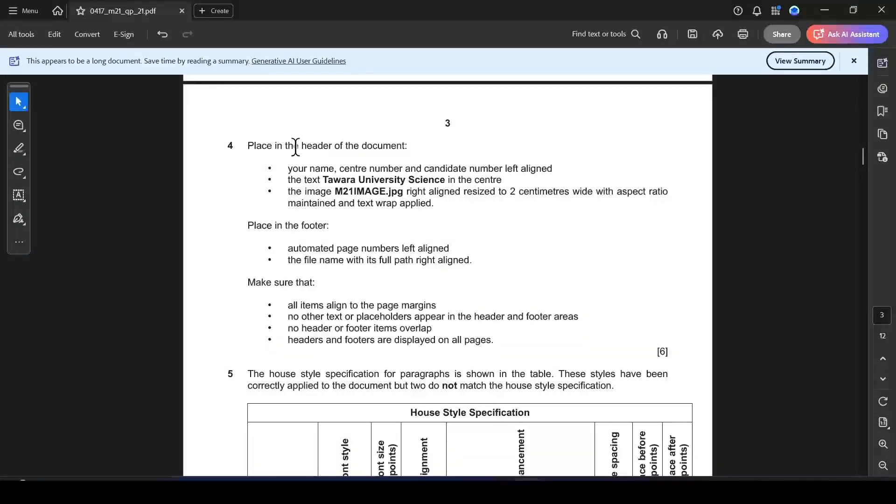
{"action": "left_click_drag", "start_coordinate": [301, 145], "coordinate": [405, 146]}
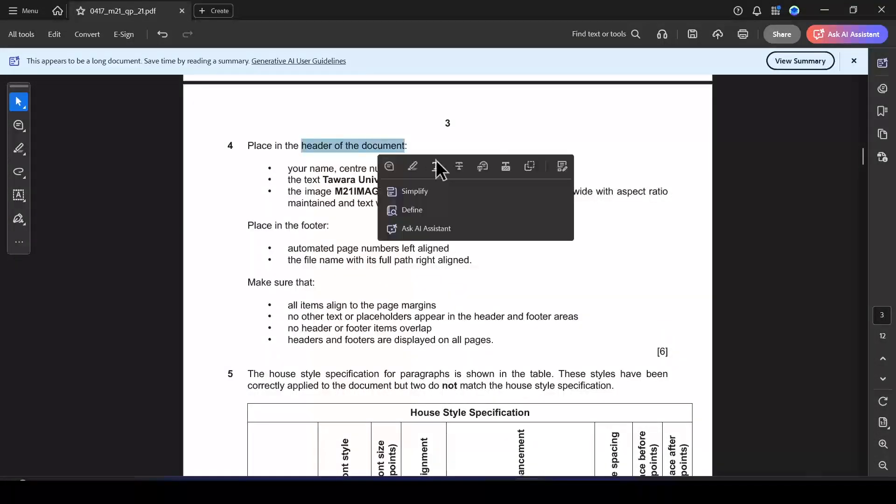
{"action": "left_click", "coordinate": [412, 167]}
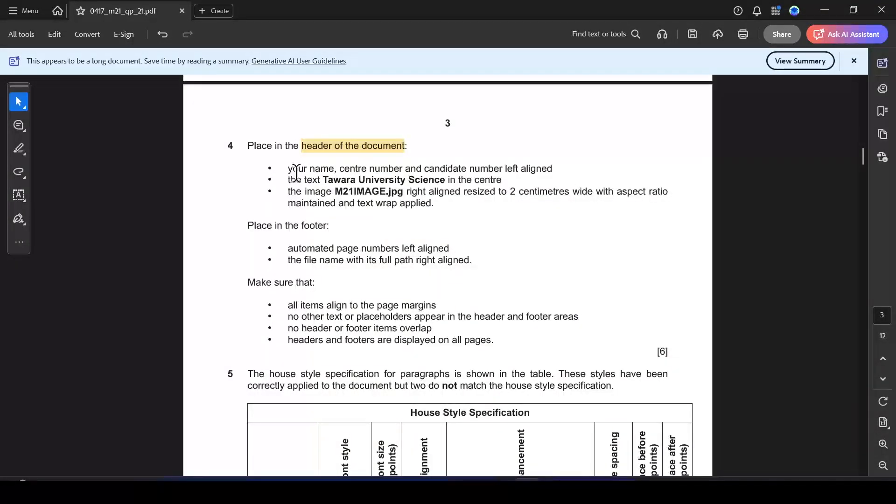
{"action": "left_click_drag", "start_coordinate": [297, 170], "coordinate": [554, 163]}
{"action": "left_click", "coordinate": [592, 186]}
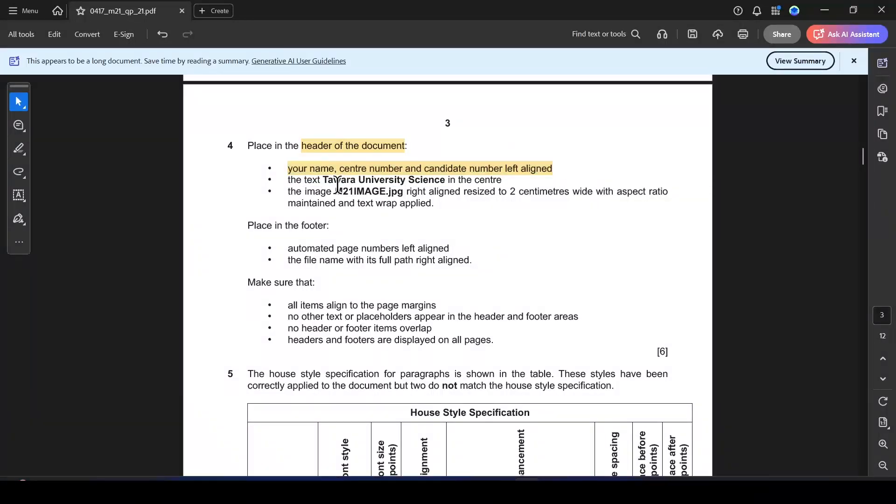
Step: Read question 4's requirements for the centred header text and the M21IMAGE.jpg image in the exam paper
{"action": "left_click_drag", "start_coordinate": [324, 183], "coordinate": [447, 183]}
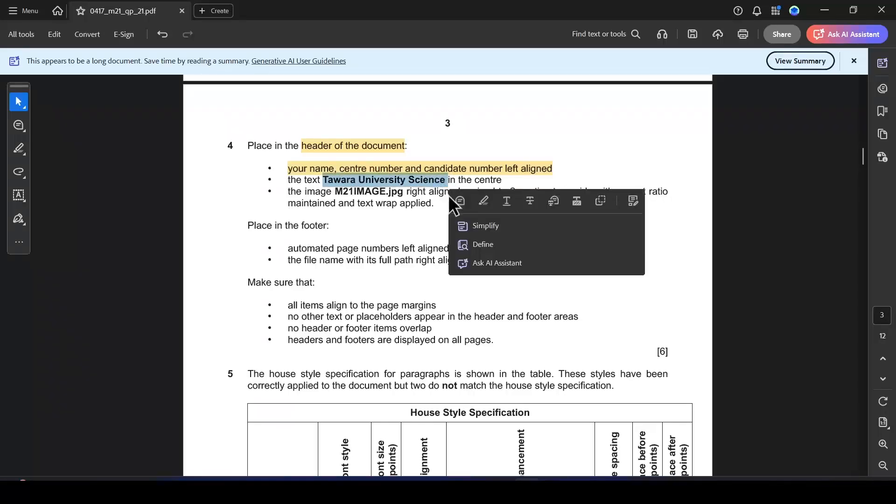
{"action": "left_click_drag", "start_coordinate": [332, 196], "coordinate": [368, 203]}
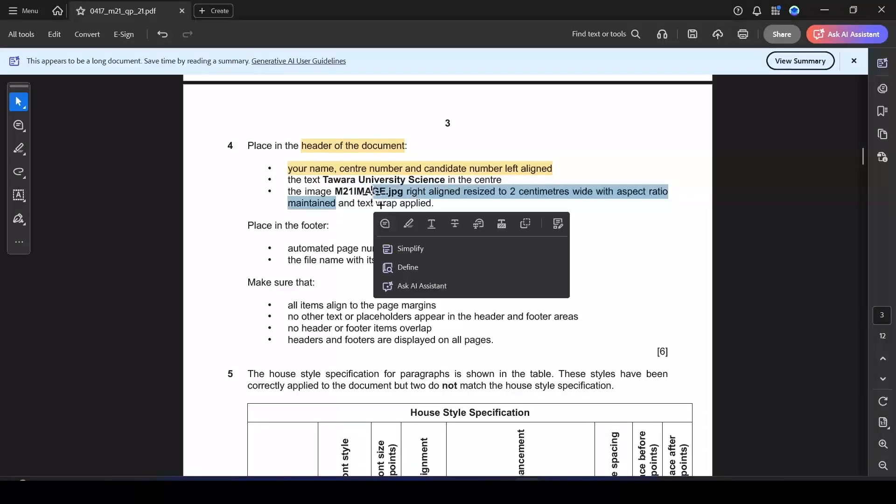
{"action": "left_click", "coordinate": [357, 202]}
{"action": "key", "text": "alt+Tab"}
{"action": "key", "text": "alt+Tab"}
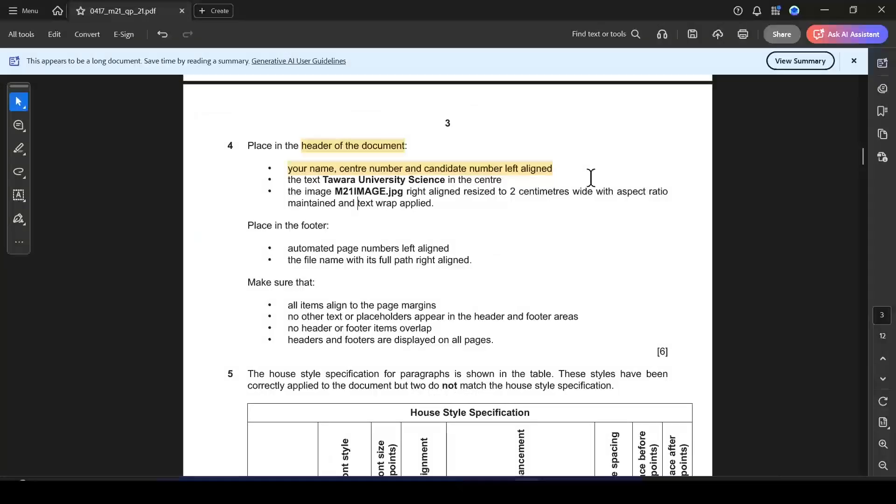
Step: Switch to the Word document and insert a built-in header with three text placeholders: left, centre and right
{"action": "key", "text": "alt+Tab"}
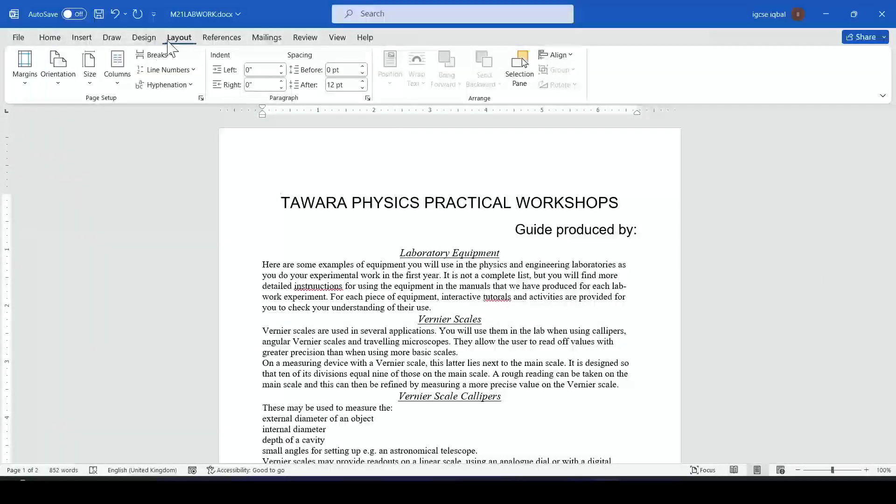
{"action": "left_click", "coordinate": [82, 37]}
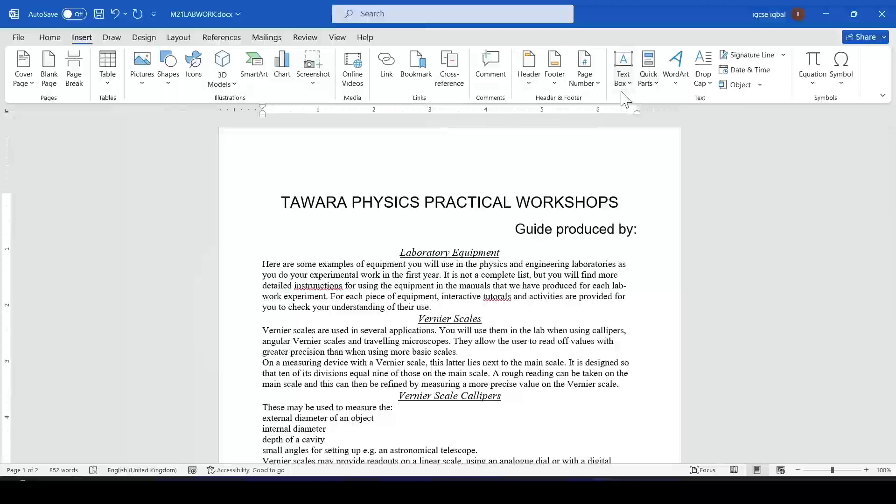
{"action": "left_click", "coordinate": [531, 83]}
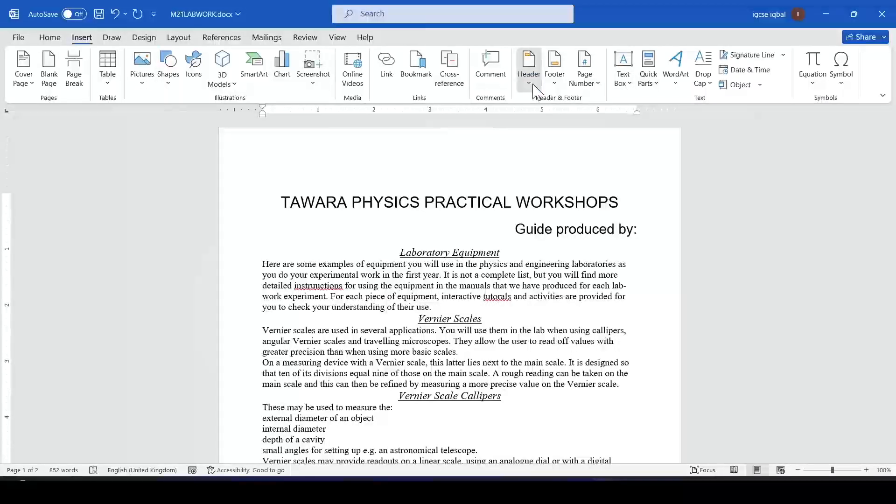
{"action": "left_click", "coordinate": [610, 227]}
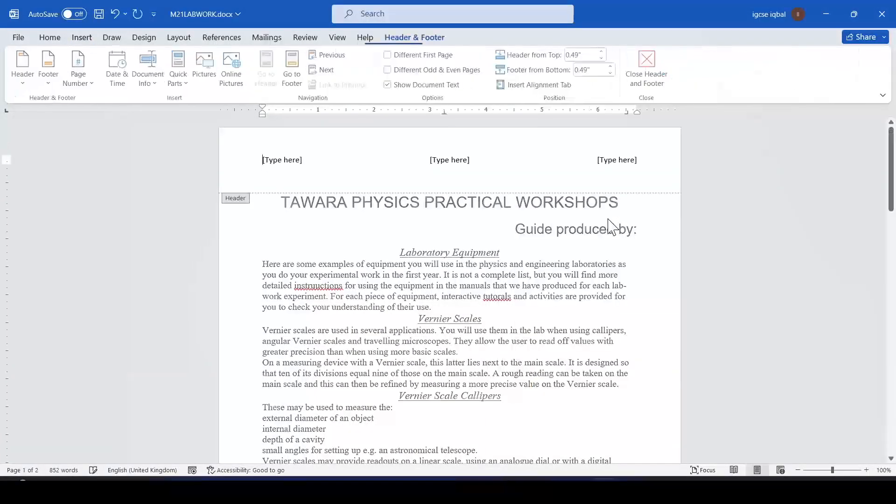
Step: Replace the header's left placeholder with the candidate's name, centre number and candidate number, separated by underscores
{"action": "left_click", "coordinate": [299, 159]}
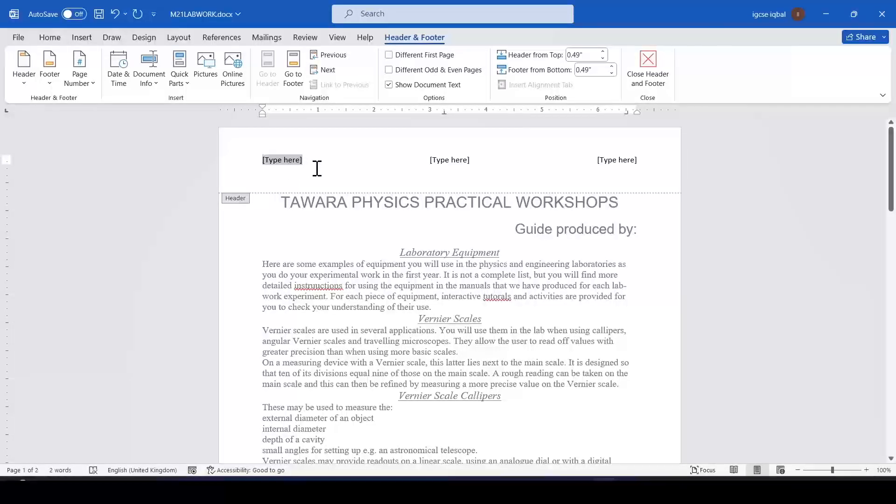
{"action": "type", "text": "AB"}
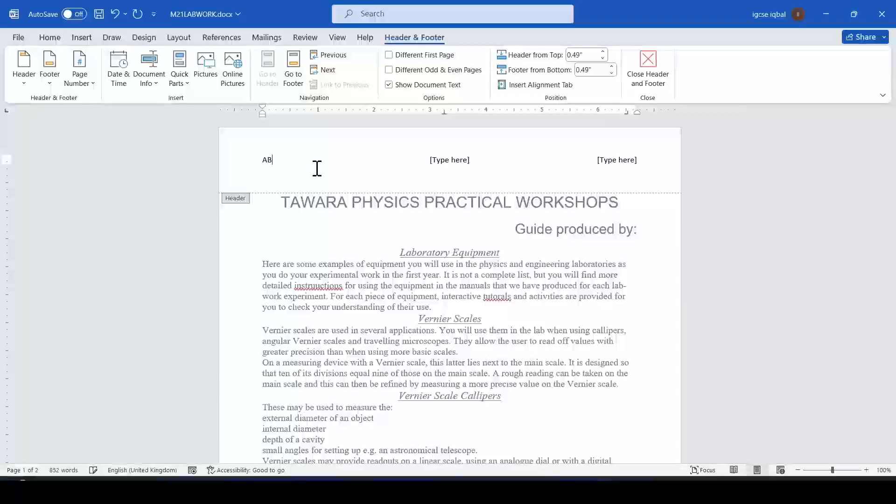
{"action": "key", "text": "alt+Tab"}
{"action": "key", "text": "alt+Tab"}
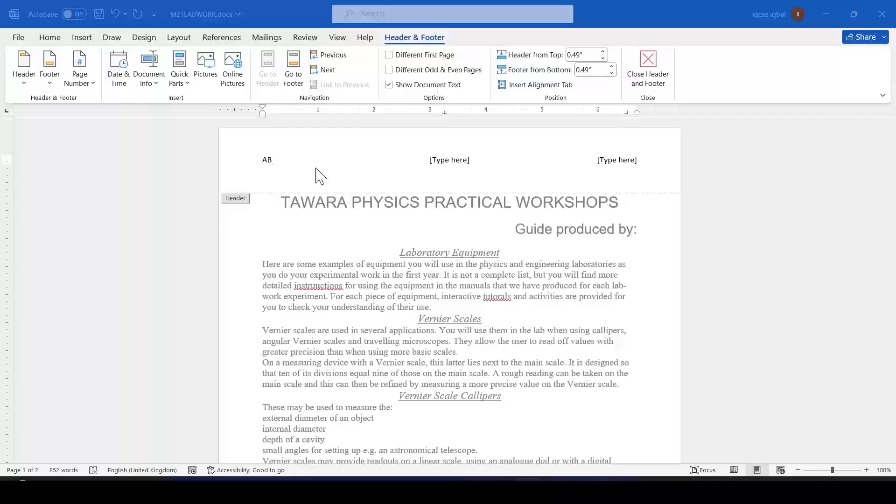
{"action": "type", "text": "c_in"}
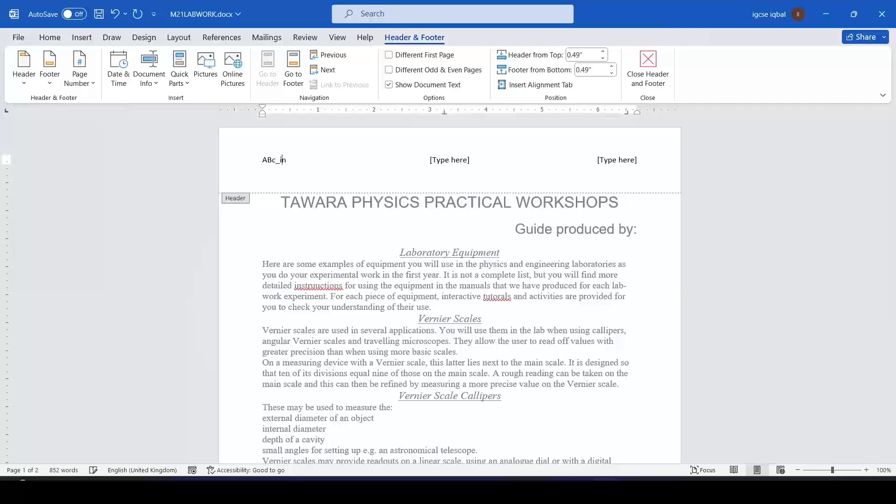
{"action": "type", "text": "123_1234"}
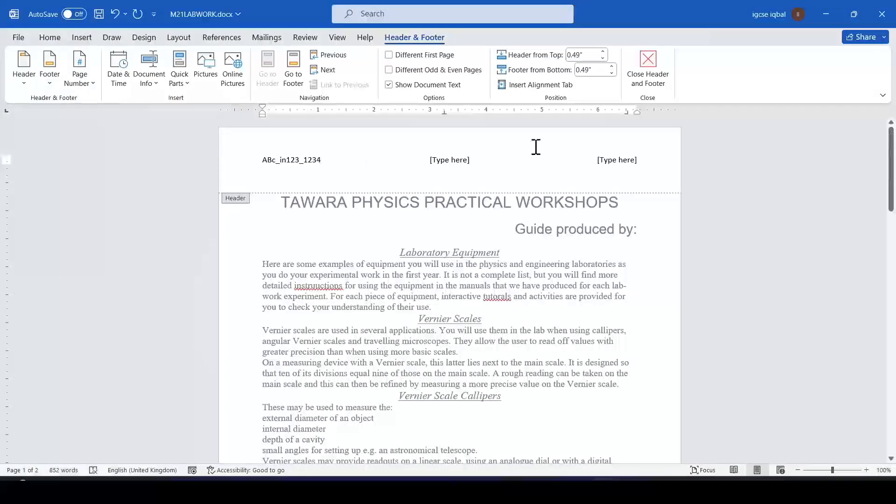
Step: Copy "Tawara University Science" from question 4 of the exam paper and paste it over the header's centre placeholder
{"action": "left_click", "coordinate": [459, 163]}
{"action": "key", "text": "alt+Tab"}
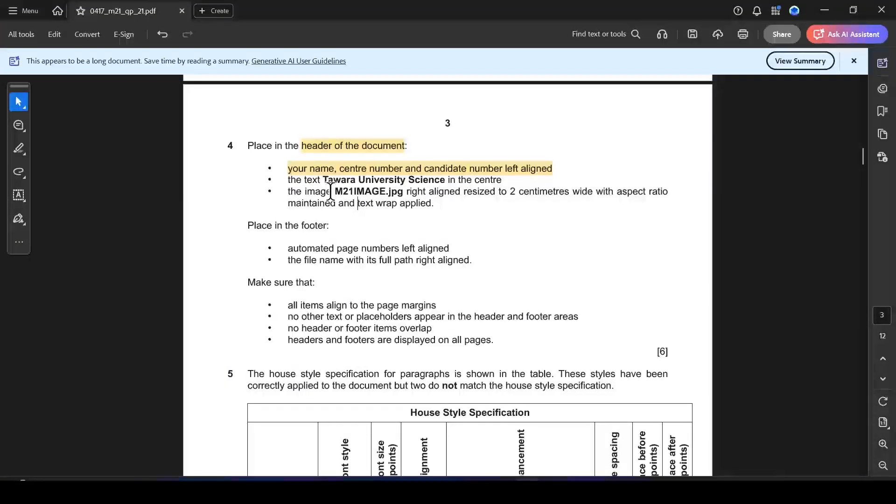
{"action": "left_click_drag", "start_coordinate": [323, 181], "coordinate": [434, 182]}
{"action": "key", "text": "ctrl+c"}
{"action": "key", "text": "alt+Tab"}
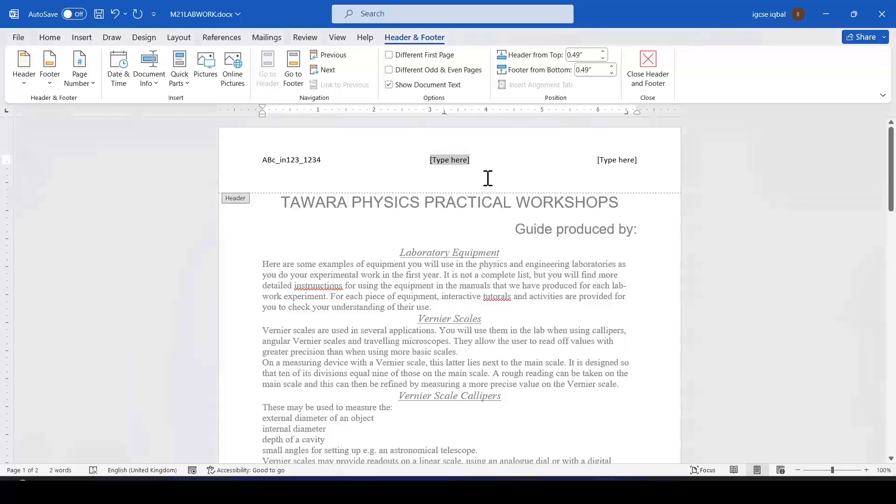
{"action": "key", "text": "ctrl+v"}
Step: Check the required image name in question 4 and replace the header's right placeholder with M21IMAGE.jpg from the Desktop folder 0417_m21_sf_21
{"action": "left_click", "coordinate": [623, 166]}
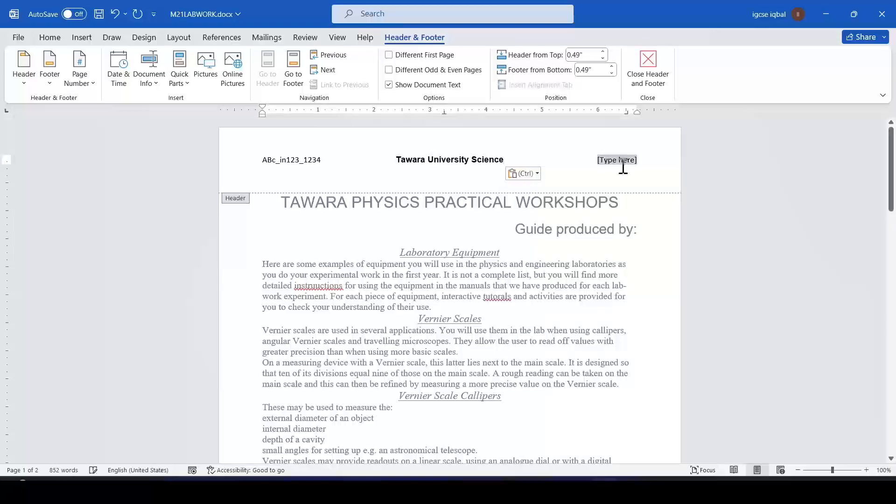
{"action": "key", "text": "alt+Tab"}
{"action": "left_click", "coordinate": [371, 193]}
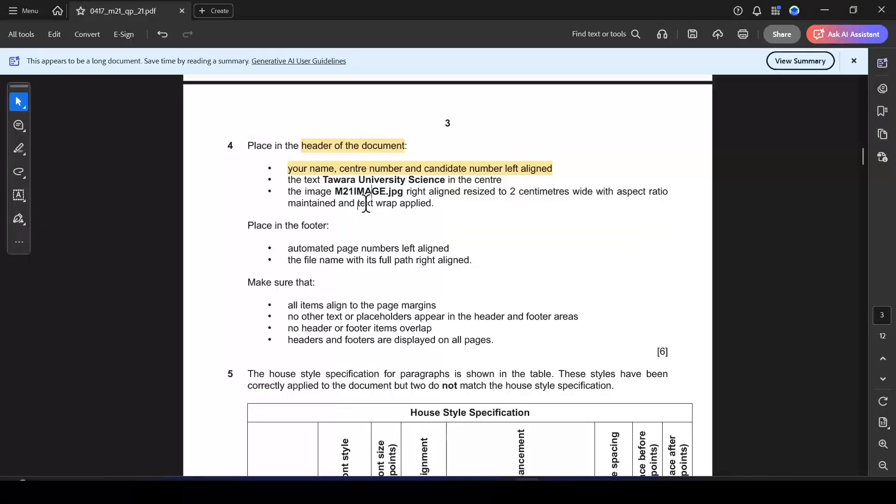
{"action": "key", "text": "alt+Tab"}
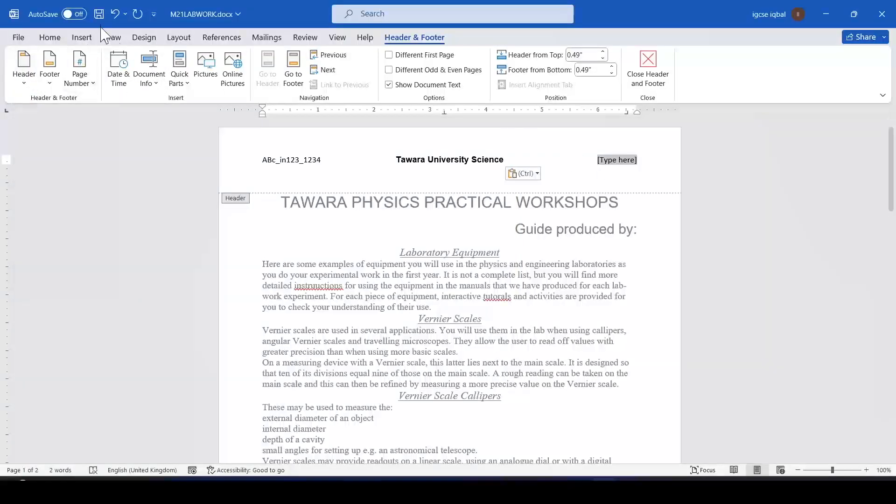
{"action": "left_click", "coordinate": [82, 37]}
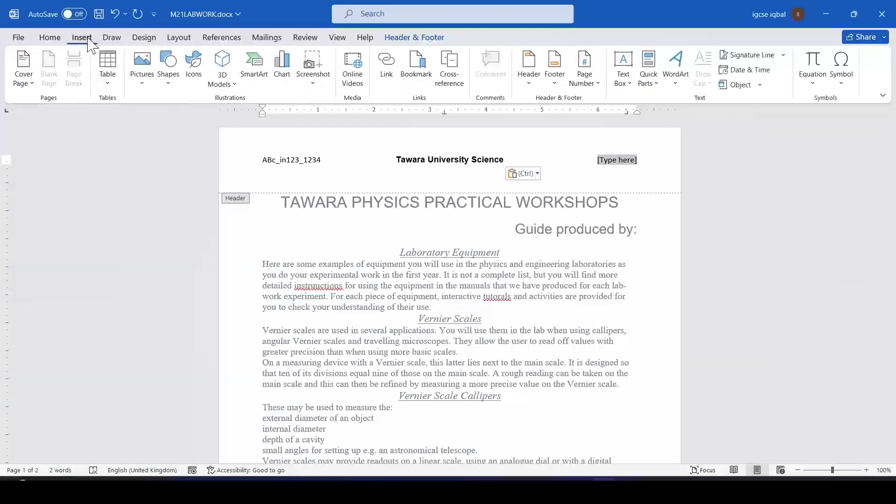
{"action": "left_click", "coordinate": [141, 69]}
{"action": "left_click", "coordinate": [168, 120]}
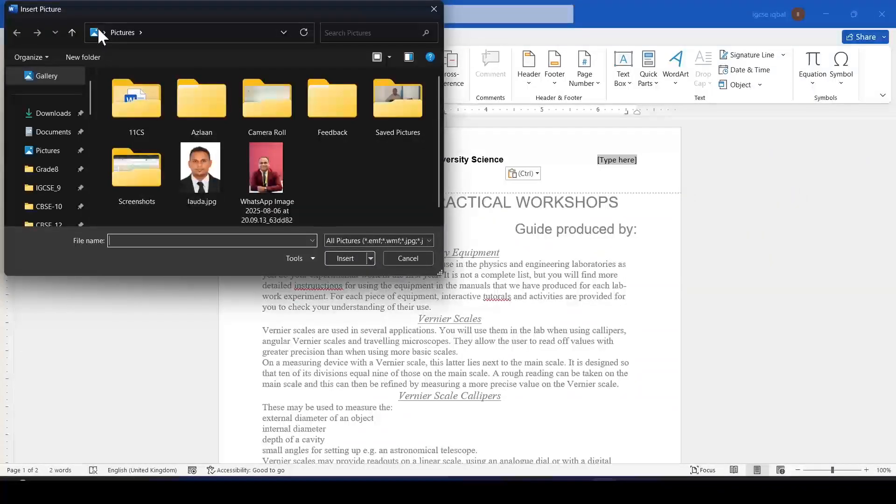
{"action": "left_click", "coordinate": [96, 31]}
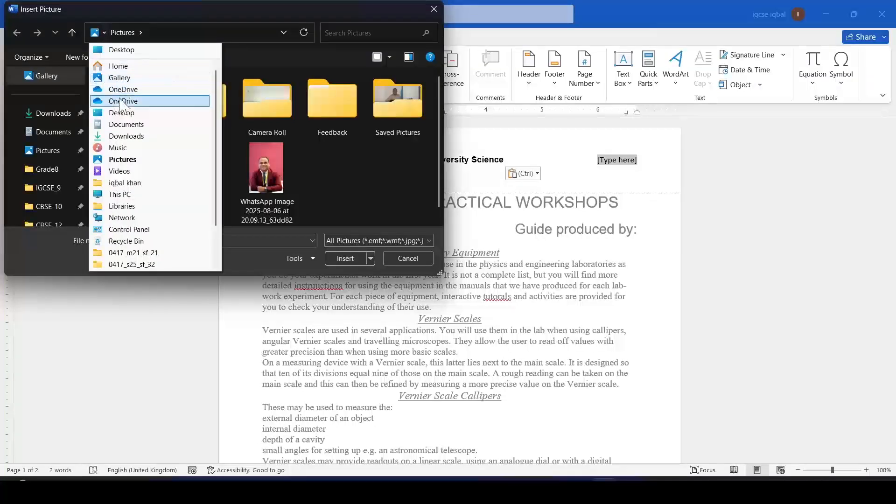
{"action": "left_click", "coordinate": [124, 113]}
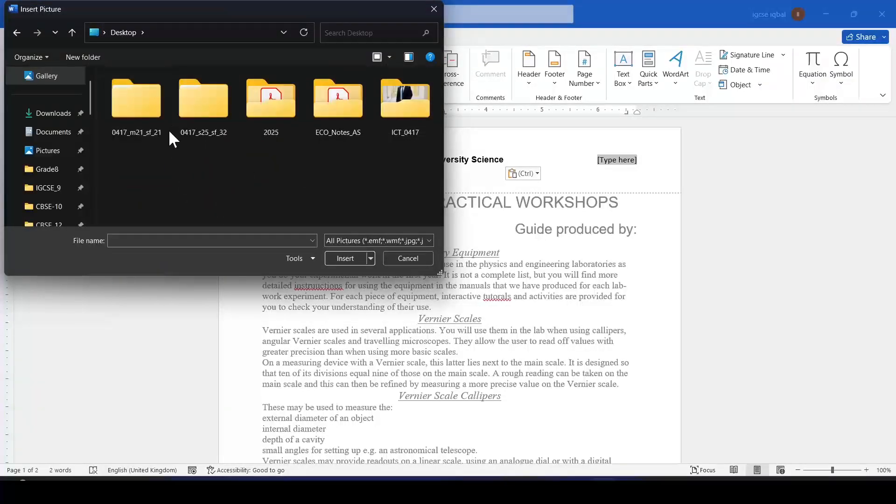
{"action": "double_click", "coordinate": [133, 102]}
{"action": "double_click", "coordinate": [140, 91]}
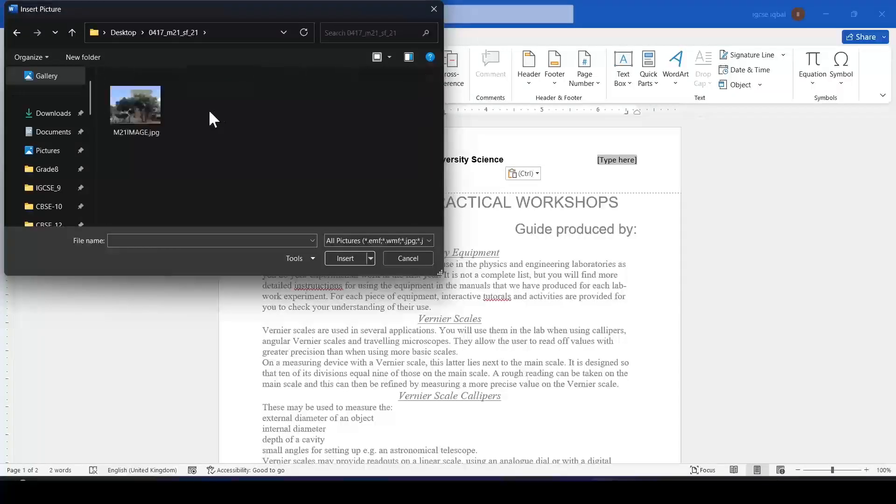
{"action": "left_click", "coordinate": [147, 112]}
{"action": "left_click", "coordinate": [345, 258]}
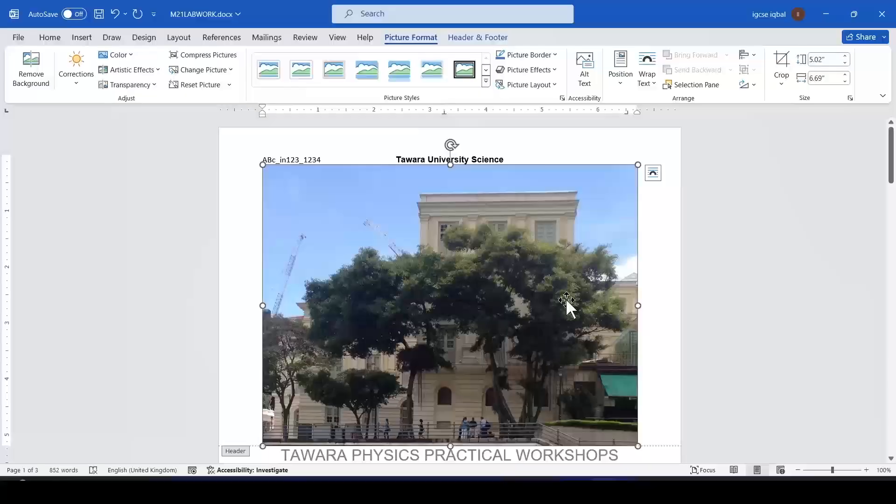
Step: Check the image size requirement in question 4 and set the header picture's absolute width to 2 cm with the aspect ratio locked
{"action": "key", "text": "alt+Tab"}
{"action": "scroll", "coordinate": [350, 229], "scroll_direction": "down", "scroll_amount": 1}
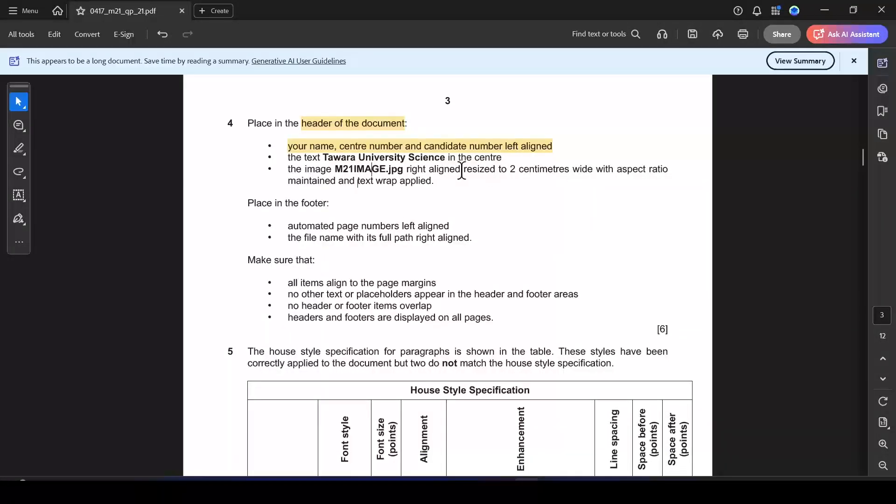
{"action": "left_click_drag", "start_coordinate": [463, 170], "coordinate": [593, 169]}
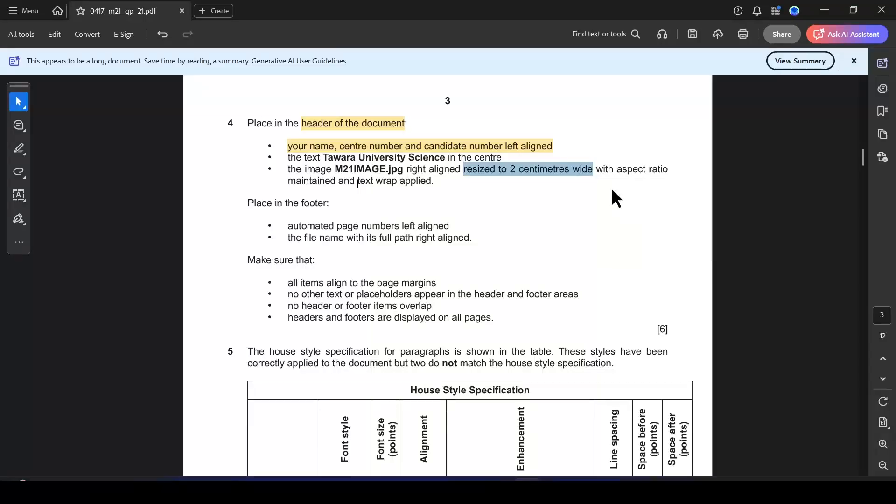
{"action": "key", "text": "alt+Tab"}
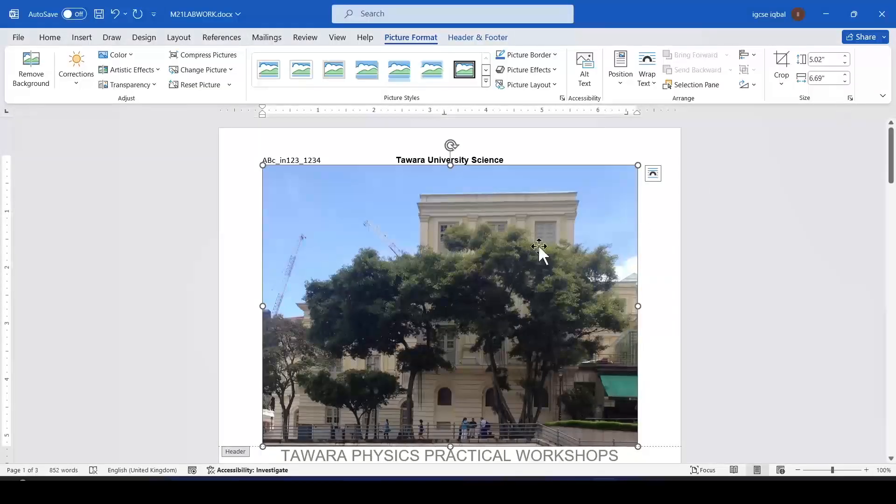
{"action": "right_click", "coordinate": [505, 265]}
{"action": "left_click", "coordinate": [558, 447]}
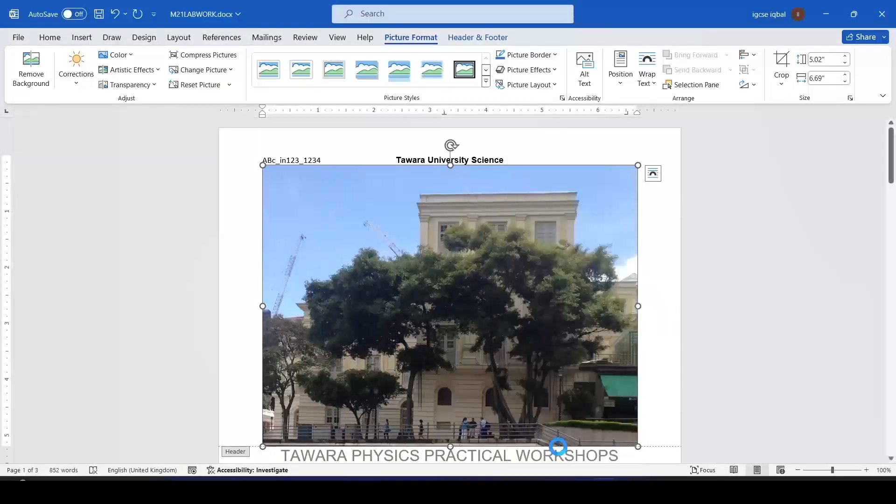
{"action": "left_click_drag", "start_coordinate": [619, 193], "coordinate": [580, 191]}
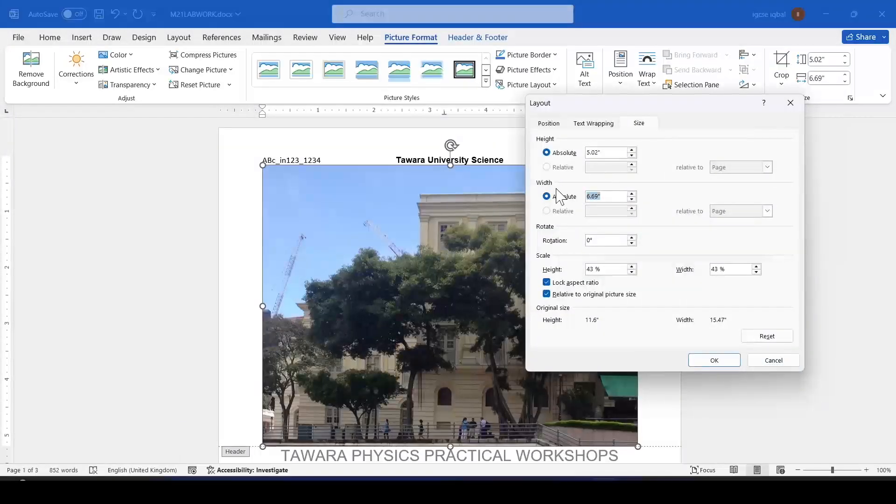
{"action": "type", "text": "2cm"}
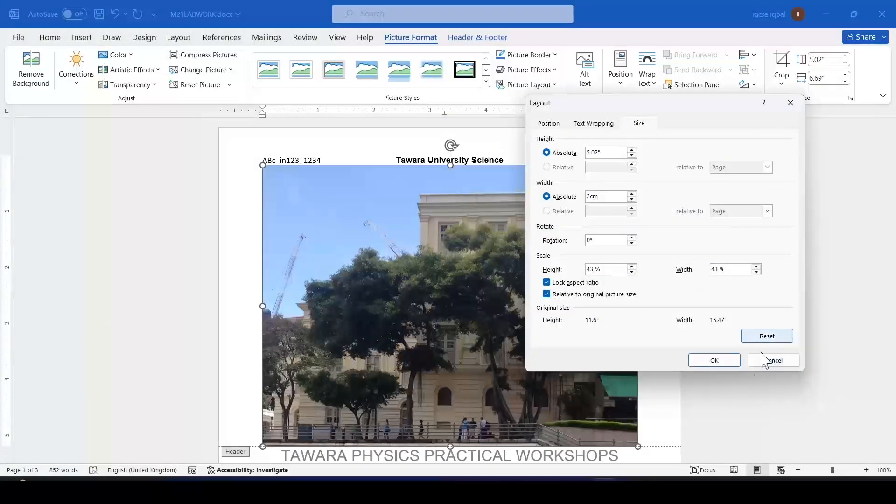
{"action": "left_click", "coordinate": [707, 359]}
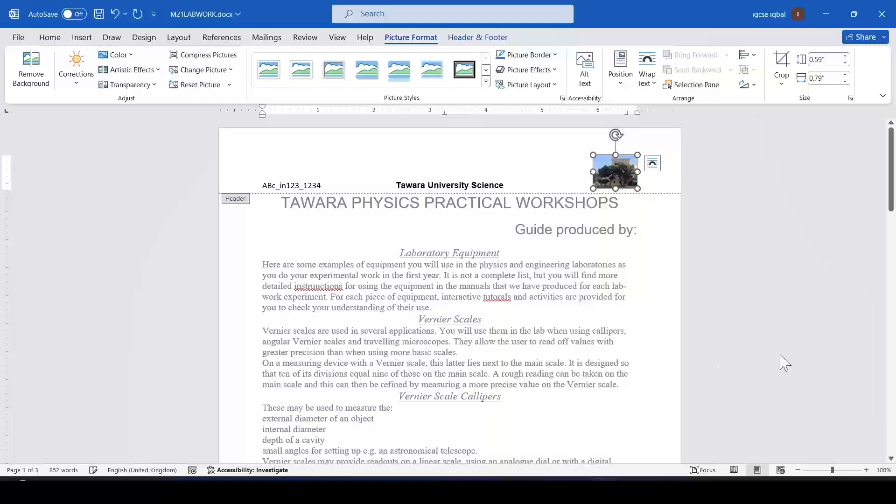
Step: Close the header and highlight "path right aligned" in the footer requirements of question 4 in the exam paper
{"action": "double_click", "coordinate": [557, 267]}
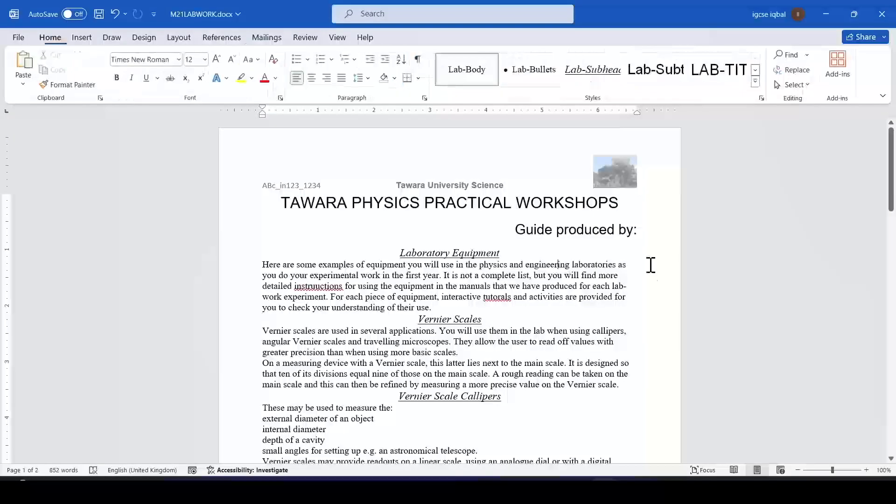
{"action": "key", "text": "alt+Tab"}
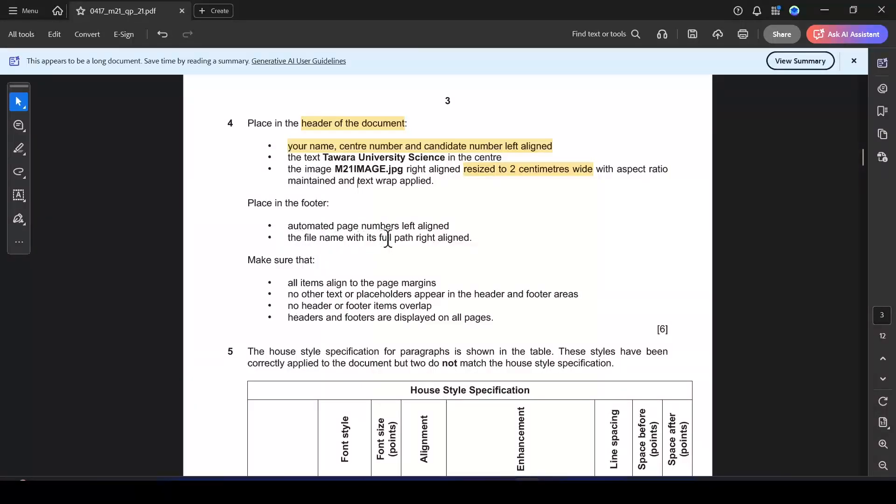
{"action": "left_click_drag", "start_coordinate": [397, 239], "coordinate": [469, 239]}
{"action": "left_click", "coordinate": [489, 254]}
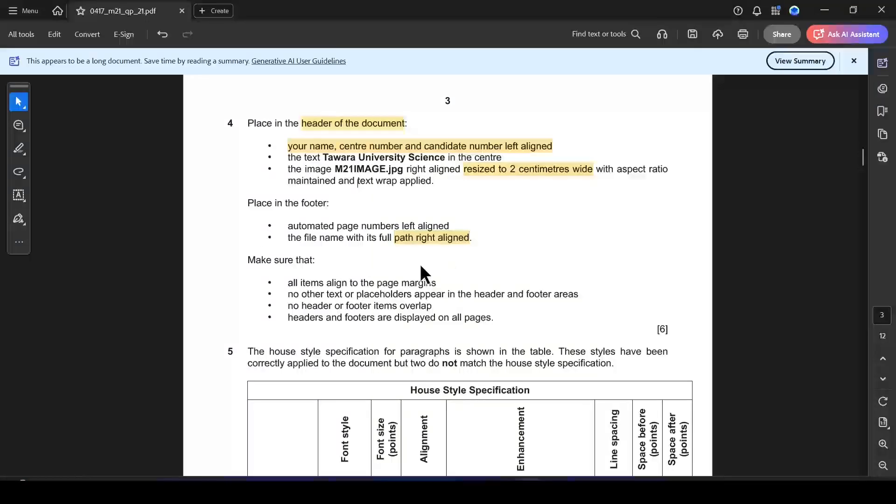
{"action": "key", "text": "alt+Tab"}
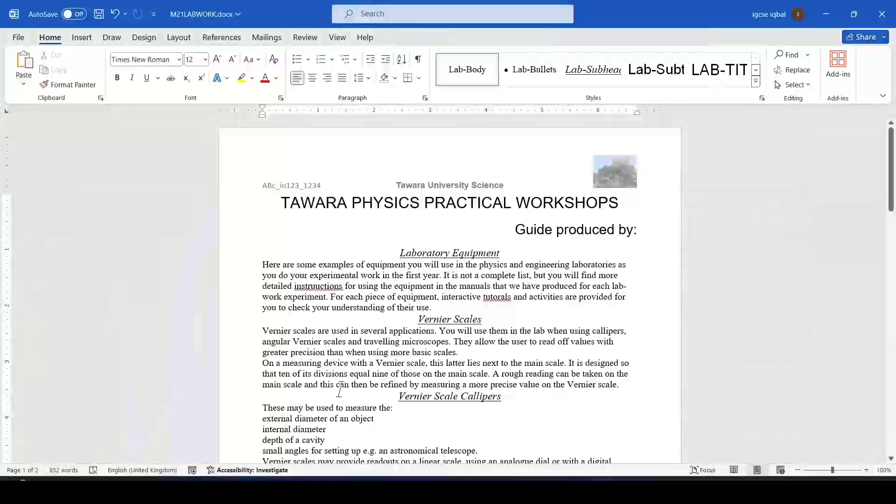
Step: Insert automatic page numbers at the bottom of the page in M21LABWORK.docx using the left-aligned Plain Number 1 format
{"action": "scroll", "coordinate": [346, 375], "scroll_direction": "down", "scroll_amount": 3}
{"action": "scroll", "coordinate": [346, 374], "scroll_direction": "up", "scroll_amount": 3}
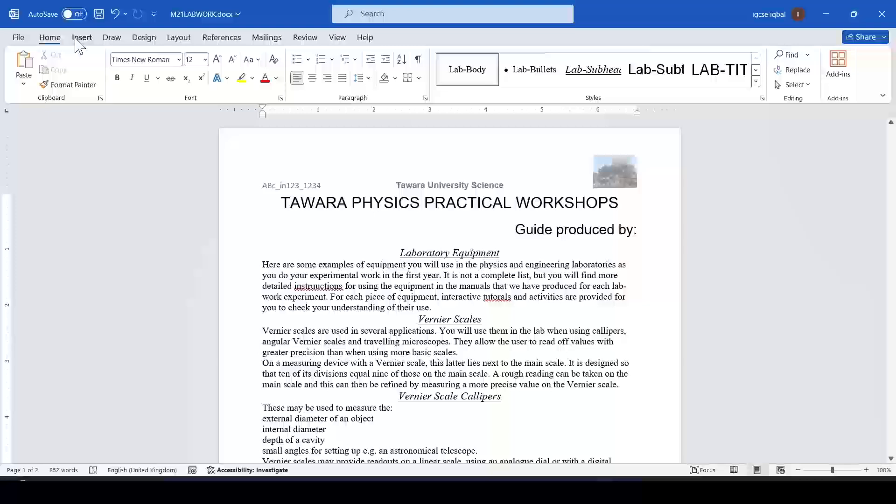
{"action": "left_click", "coordinate": [76, 39]}
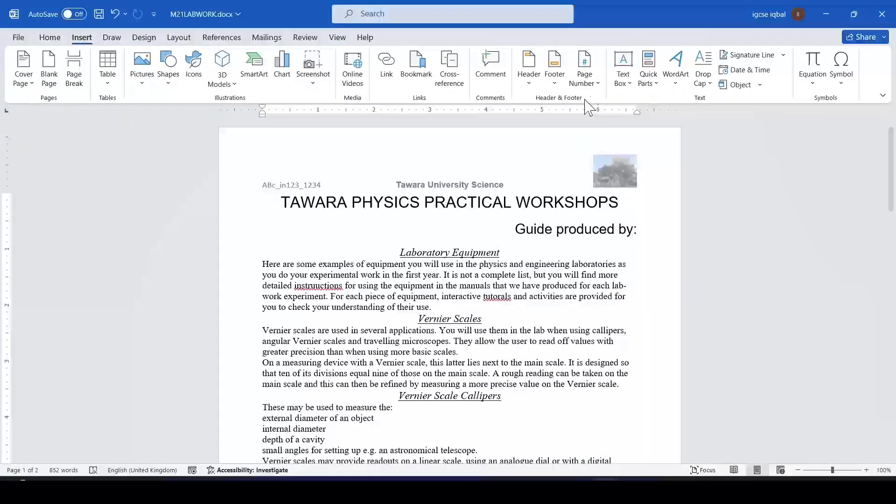
{"action": "left_click", "coordinate": [588, 83]}
{"action": "mouse_move", "coordinate": [661, 119]}
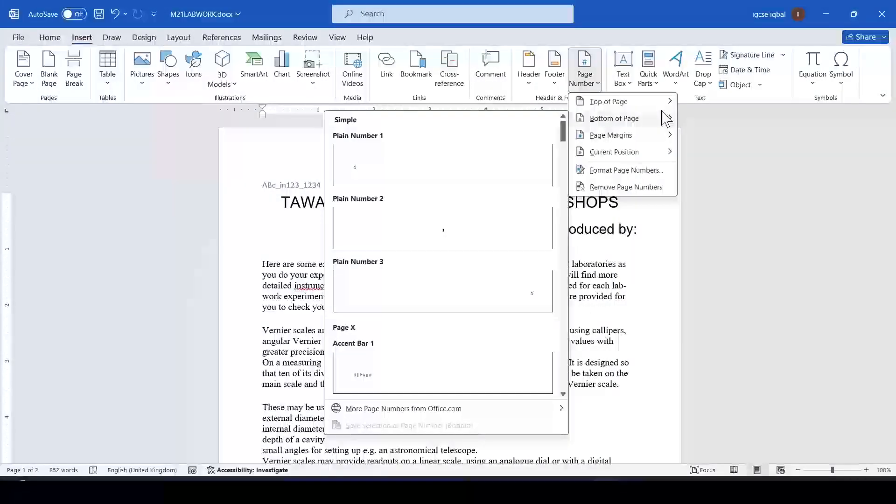
{"action": "left_click", "coordinate": [398, 172]}
Step: Check the footer requirements in question 4, add the file name and full file path right-aligned in the footer, and close the footer
{"action": "key", "text": "alt+Tab"}
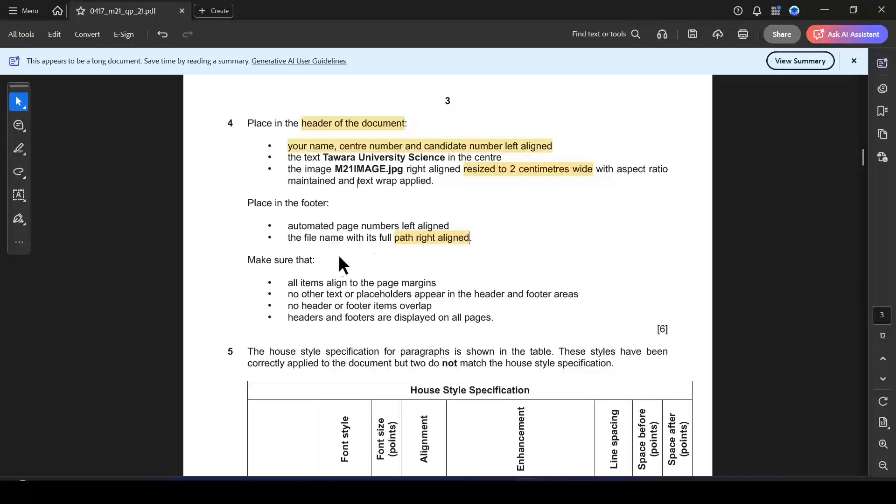
{"action": "key", "text": "alt+Tab"}
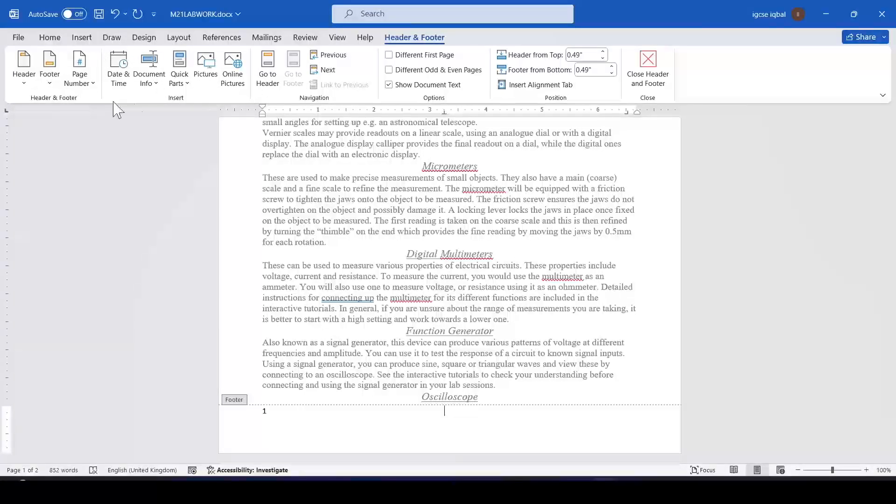
{"action": "left_click", "coordinate": [149, 82]}
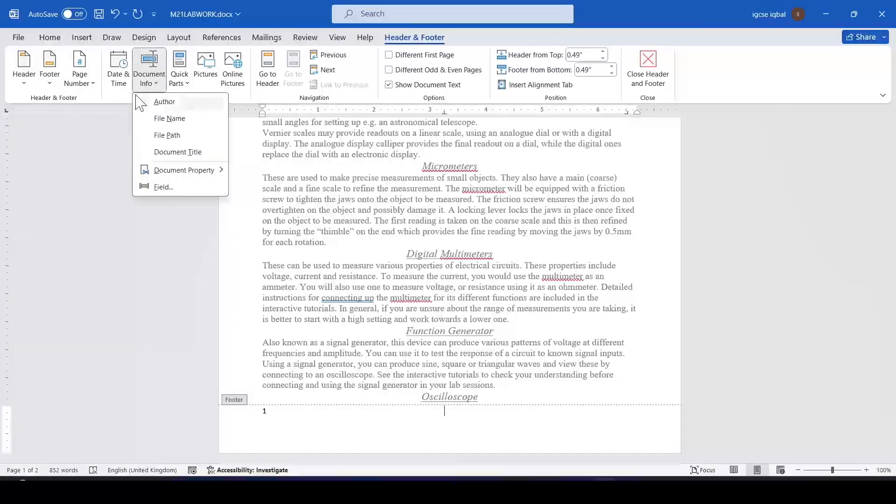
{"action": "left_click", "coordinate": [168, 120]}
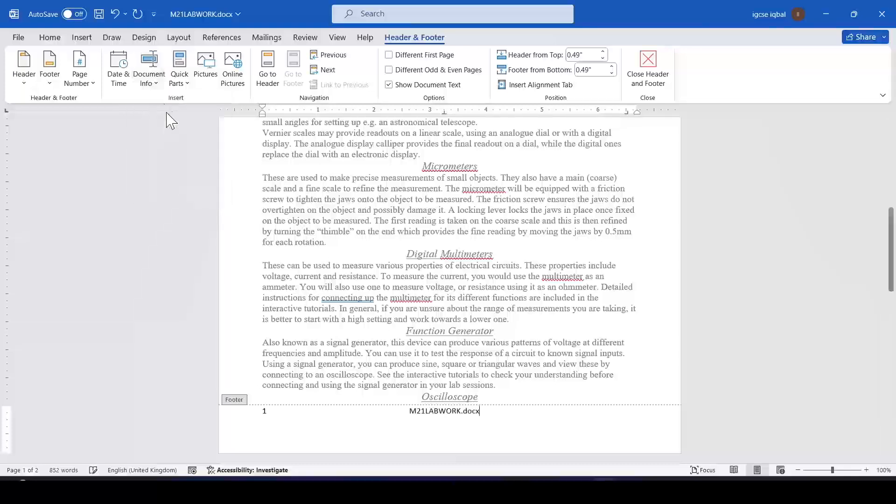
{"action": "left_click", "coordinate": [155, 89]}
{"action": "left_click", "coordinate": [176, 138]}
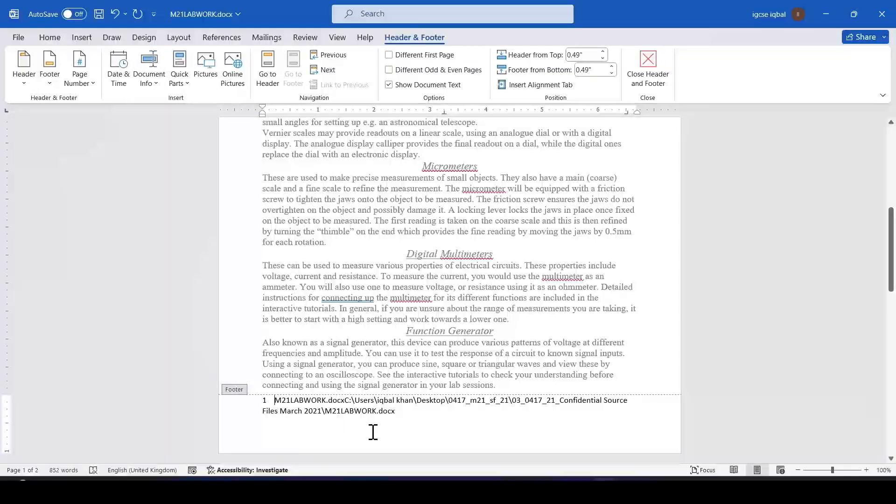
{"action": "key", "text": "Tab"}
{"action": "key", "text": "Tab"}
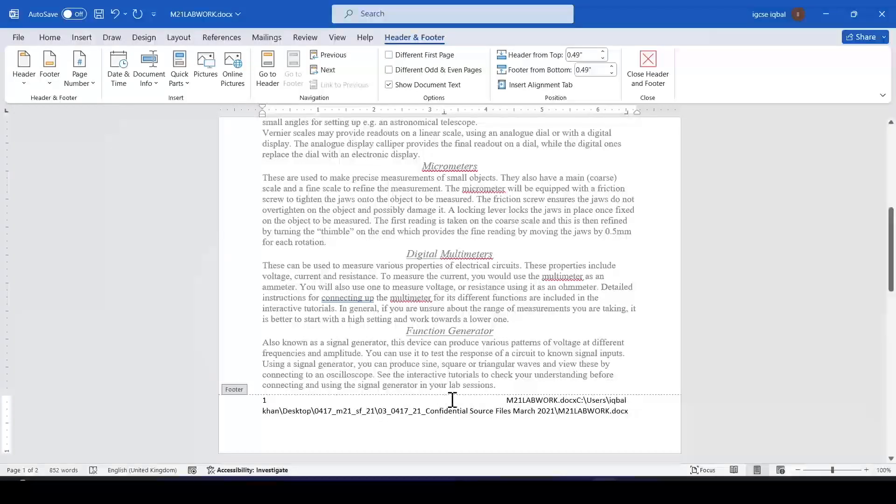
{"action": "double_click", "coordinate": [532, 327]}
Step: Read the "Make sure that" list in question 4 and examine whether header and footer items align to the page margins
{"action": "key", "text": "alt+Tab"}
{"action": "scroll", "coordinate": [330, 315], "scroll_direction": "down", "scroll_amount": 2}
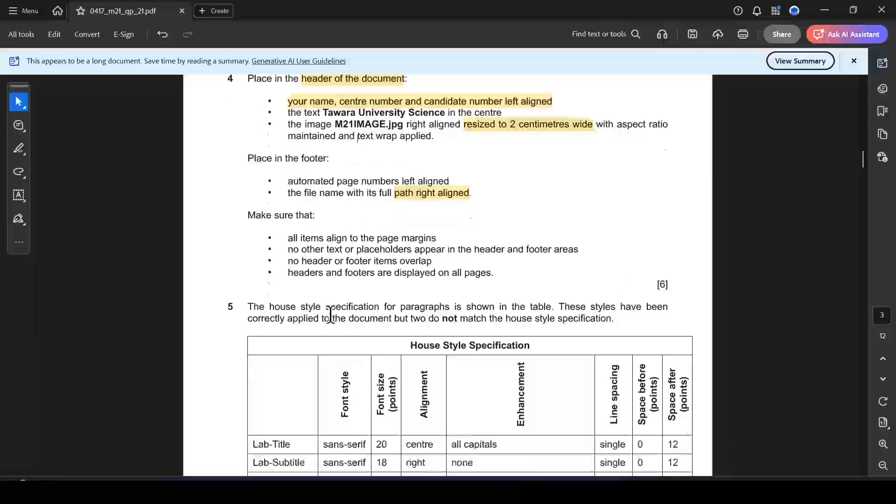
{"action": "scroll", "coordinate": [331, 315], "scroll_direction": "down", "scroll_amount": 1}
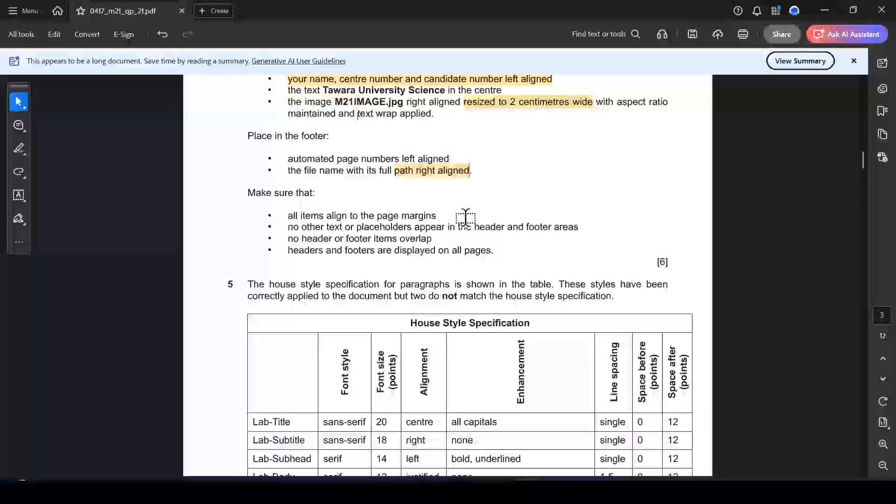
{"action": "key", "text": "alt+Tab"}
{"action": "scroll", "coordinate": [620, 378], "scroll_direction": "up", "scroll_amount": 8}
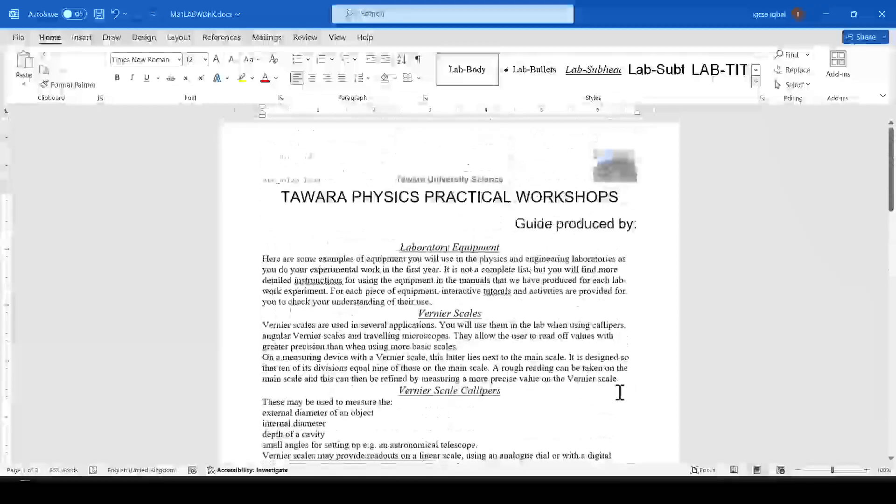
{"action": "scroll", "coordinate": [616, 387], "scroll_direction": "down", "scroll_amount": 5}
{"action": "scroll", "coordinate": [583, 378], "scroll_direction": "down", "scroll_amount": 15}
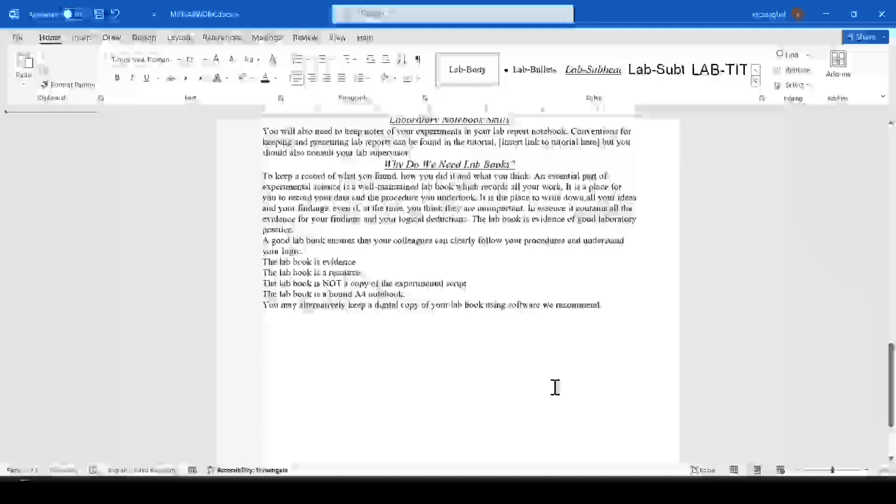
Step: Highlight "the header and footer areas" in question 4 and check the document's header and footer for leftover text or placeholders
{"action": "key", "text": "alt+Tab"}
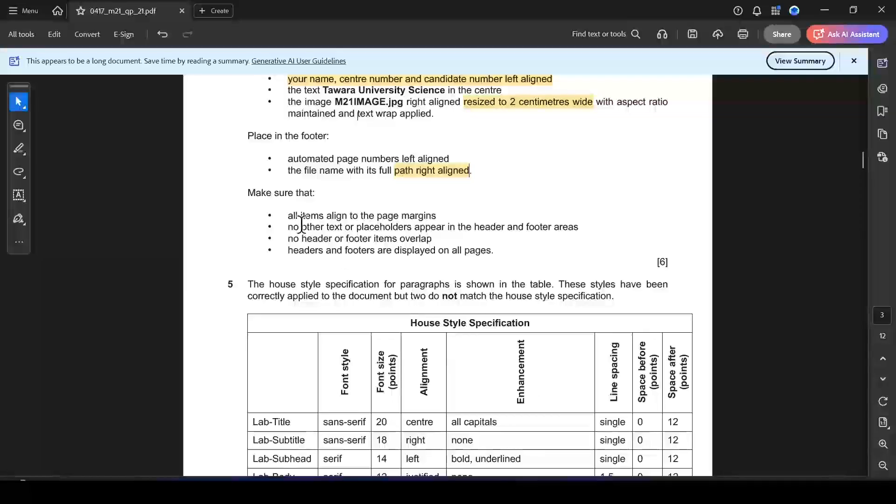
{"action": "left_click_drag", "start_coordinate": [456, 228], "coordinate": [555, 229]}
{"action": "key", "text": "alt+Tab"}
{"action": "scroll", "coordinate": [514, 309], "scroll_direction": "up", "scroll_amount": 4}
{"action": "scroll", "coordinate": [508, 316], "scroll_direction": "down", "scroll_amount": 3}
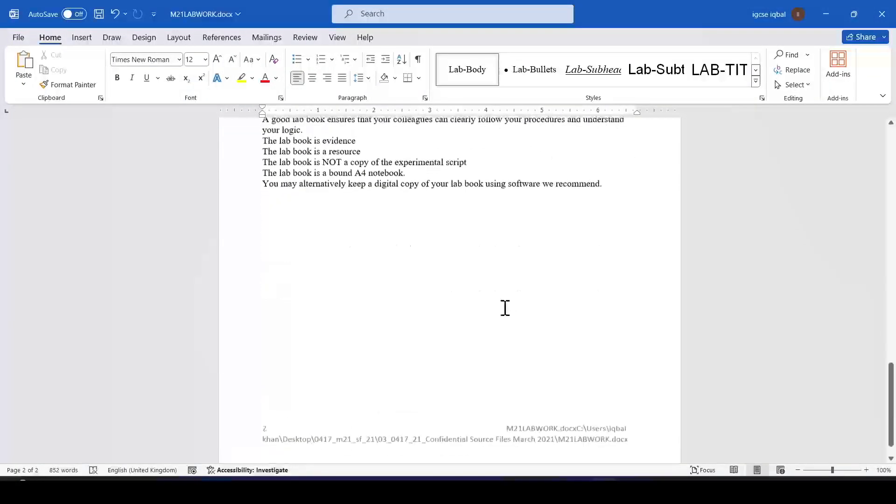
{"action": "scroll", "coordinate": [504, 308], "scroll_direction": "down", "scroll_amount": 1}
Step: Find the "items overlap" requirement in question 4 and examine the document's headers and footers for overlapping items
{"action": "key", "text": "alt+Tab"}
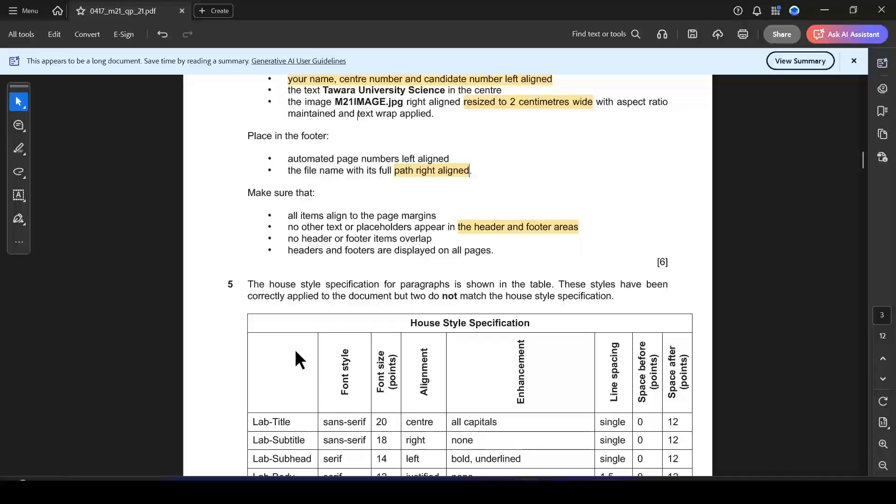
{"action": "left_click_drag", "start_coordinate": [432, 239], "coordinate": [375, 245]}
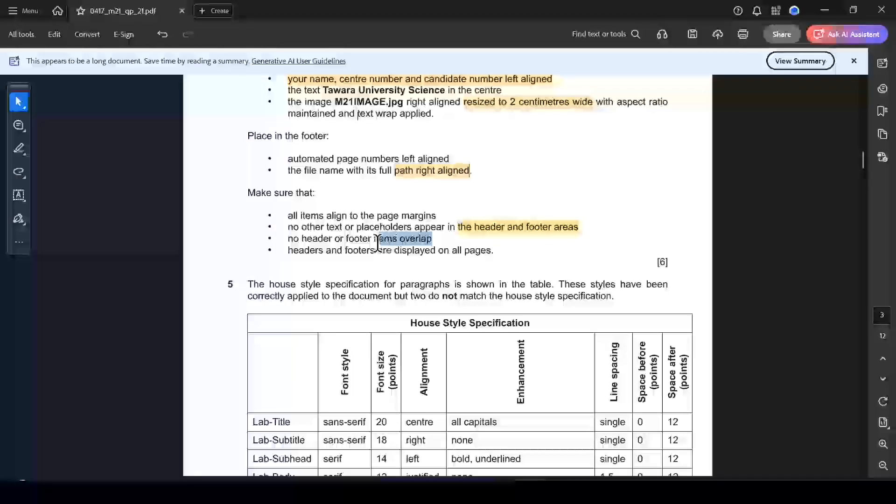
{"action": "key", "text": "alt+Tab"}
{"action": "scroll", "coordinate": [476, 362], "scroll_direction": "up", "scroll_amount": 15}
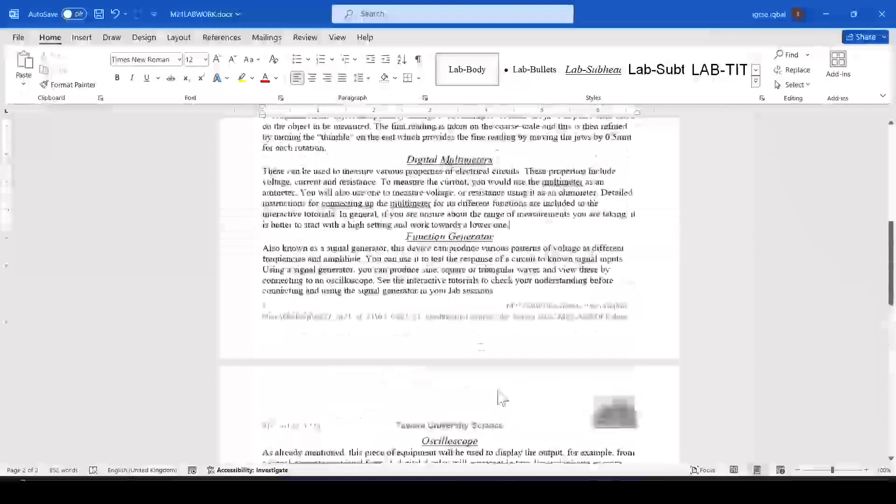
{"action": "scroll", "coordinate": [476, 362], "scroll_direction": "up", "scroll_amount": 10}
Step: Read the last requirement of question 4 and check that headers and footers are displayed on all pages
{"action": "key", "text": "alt+Tab"}
{"action": "scroll", "coordinate": [200, 232], "scroll_direction": "down", "scroll_amount": 1}
{"action": "left_click", "coordinate": [348, 214]}
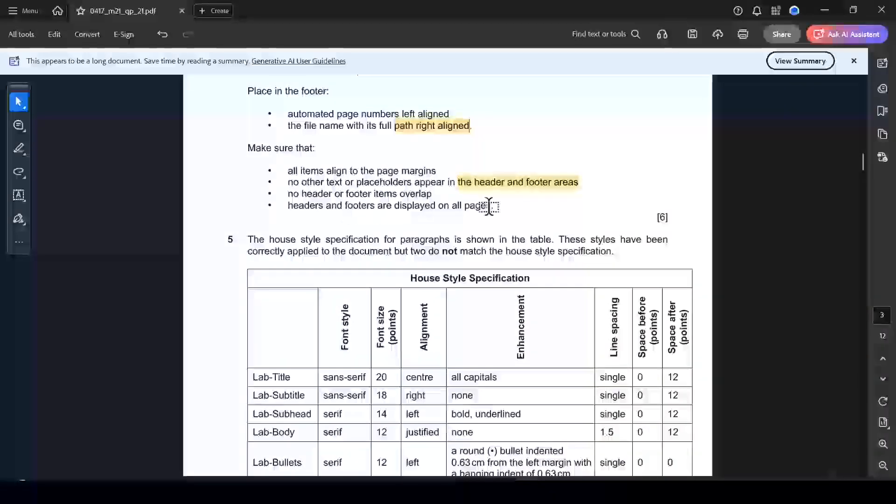
{"action": "key", "text": "alt+Tab"}
{"action": "scroll", "coordinate": [489, 249], "scroll_direction": "down", "scroll_amount": 20}
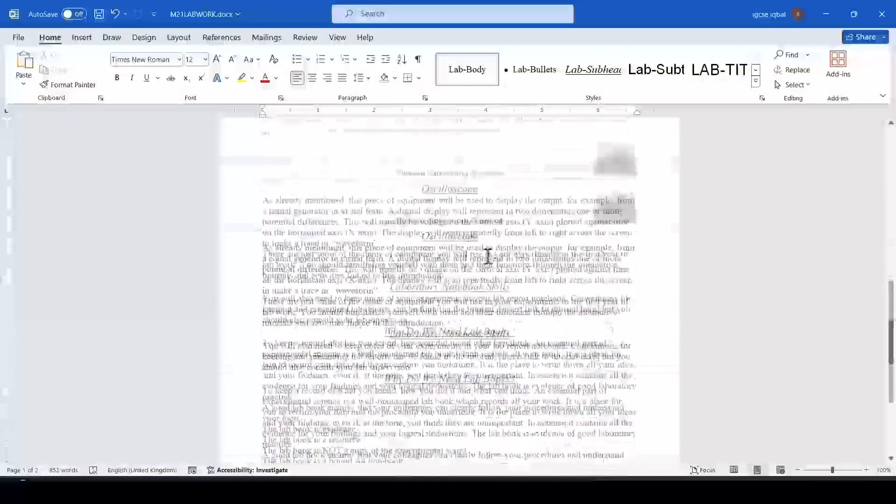
{"action": "key", "text": "alt+Tab"}
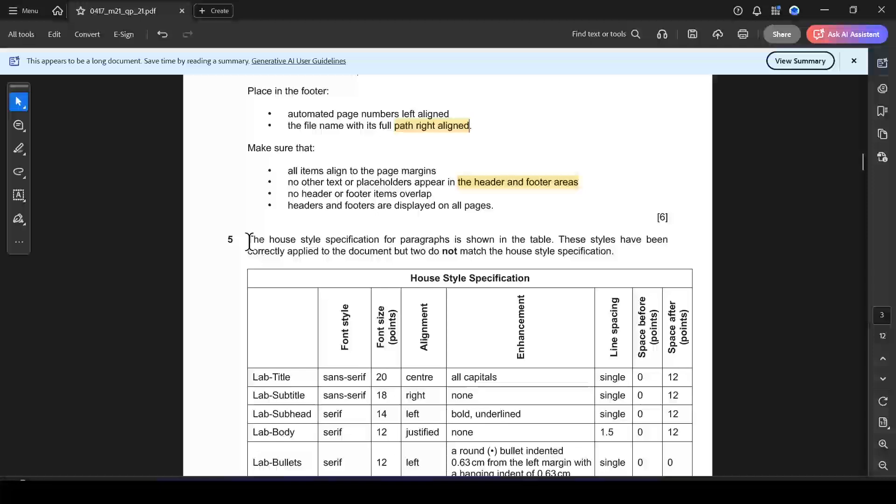
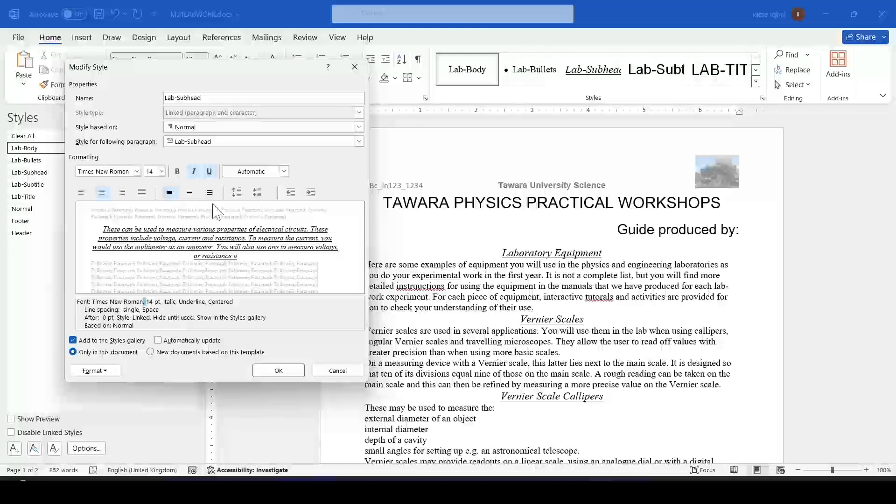
Step: Remove italic from the Lab-Subhead style, make it bold, and compare it with the house style specification in question 5
{"action": "left_click", "coordinate": [194, 172]}
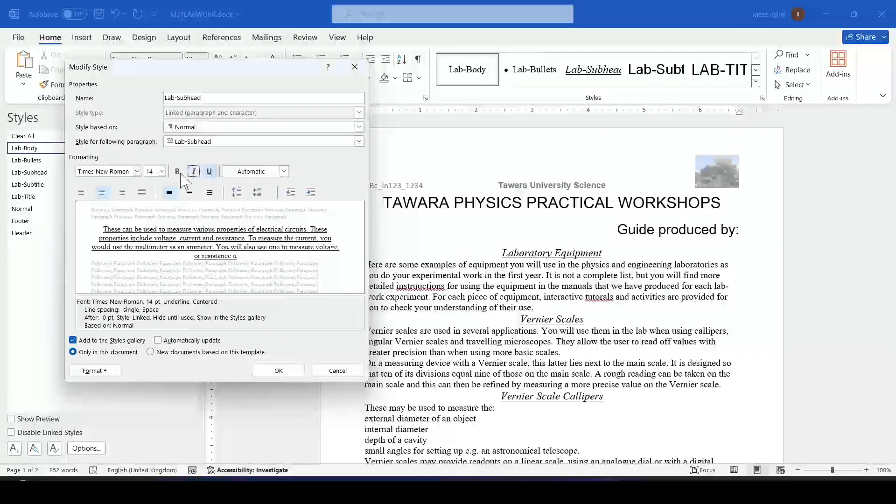
{"action": "left_click", "coordinate": [177, 172]}
{"action": "key", "text": "alt+Tab"}
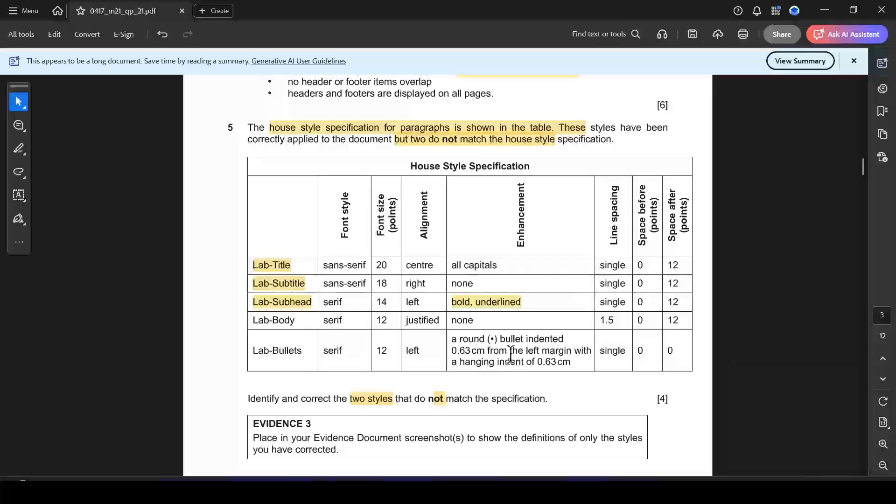
{"action": "key", "text": "alt+Tab"}
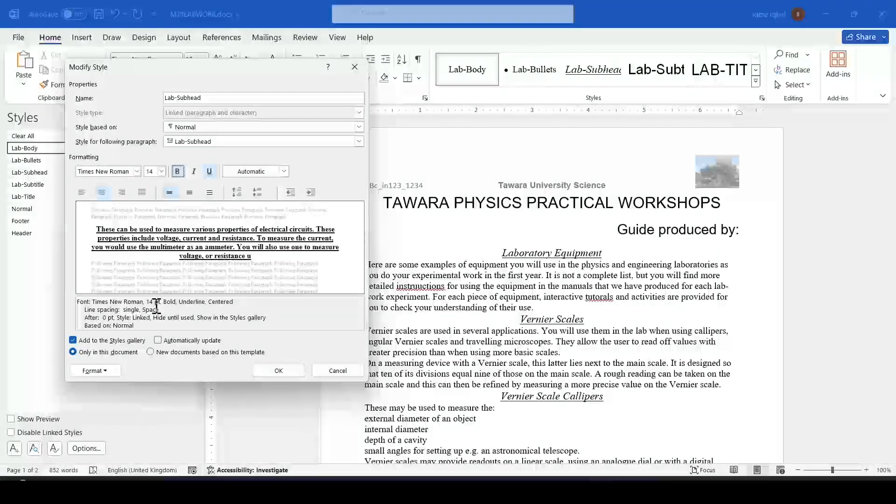
Step: Set the Lab-Subhead style's paragraph spacing after to 14 pt and recheck its row in the question 5 specification
{"action": "left_click", "coordinate": [100, 370]}
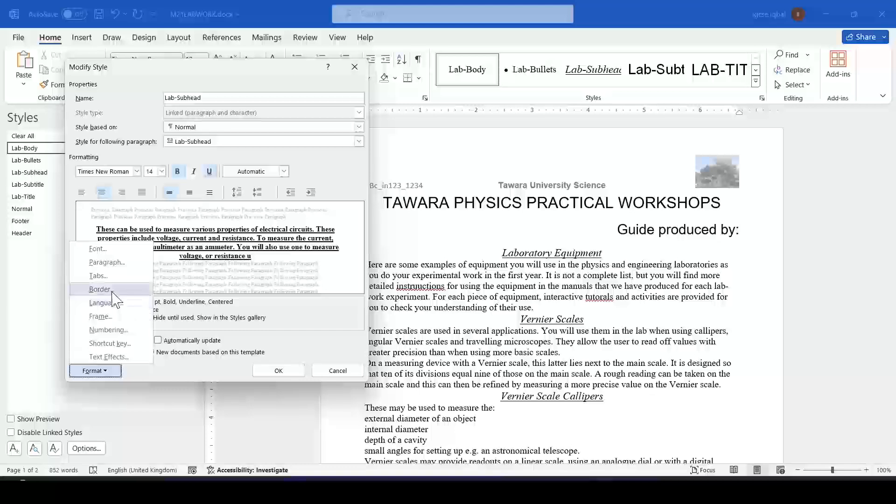
{"action": "left_click", "coordinate": [107, 263]}
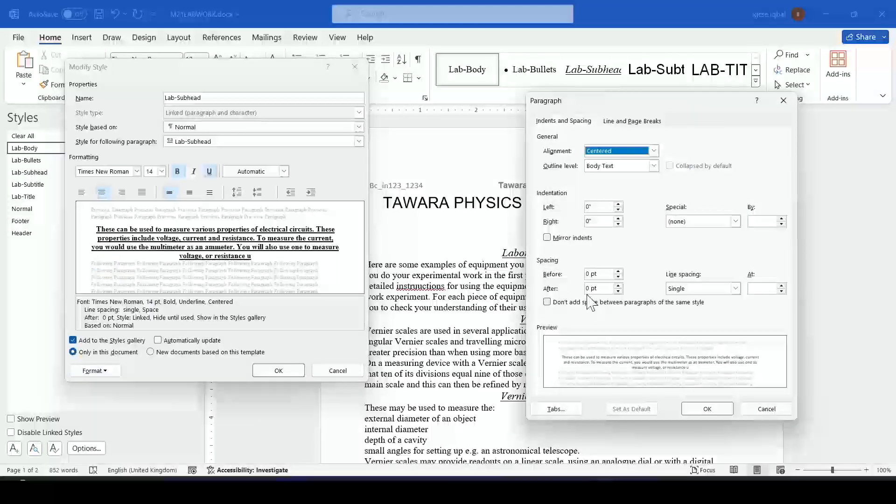
{"action": "left_click_drag", "start_coordinate": [592, 290], "coordinate": [529, 290]}
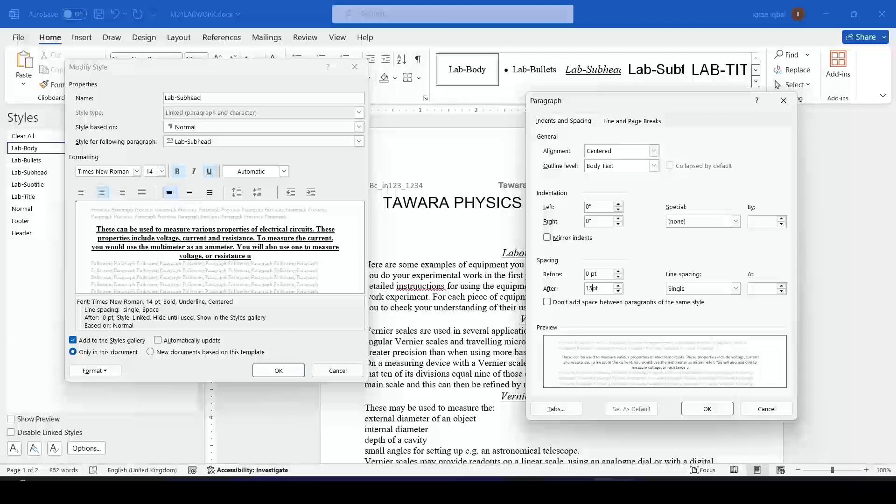
{"action": "key", "text": "BackSpace"}
{"action": "type", "text": "4"}
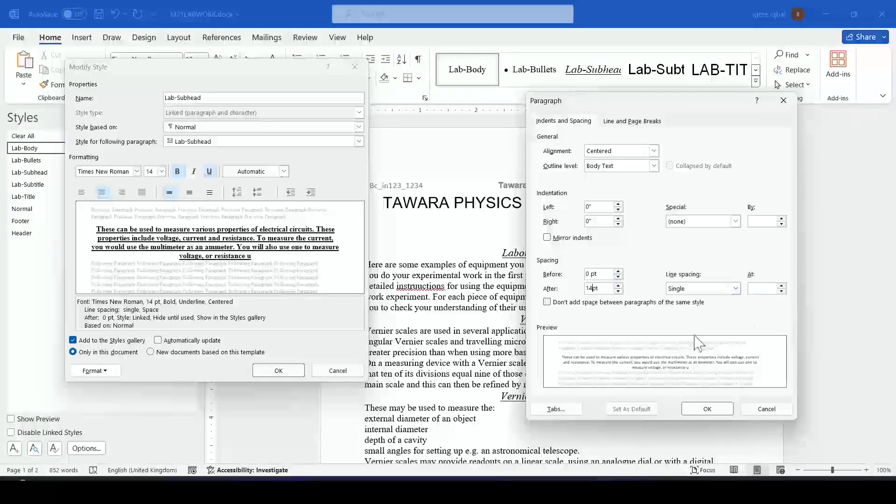
{"action": "left_click", "coordinate": [707, 409]}
{"action": "key", "text": "alt+Tab"}
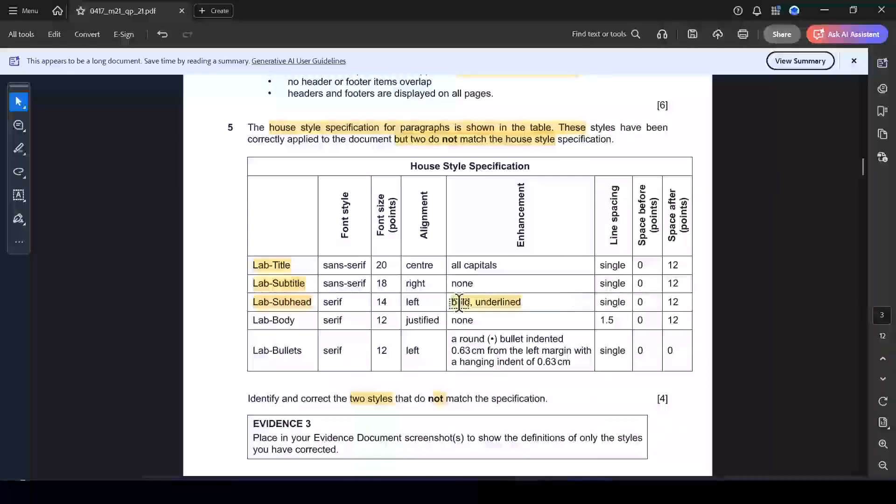
{"action": "key", "text": "alt+Tab"}
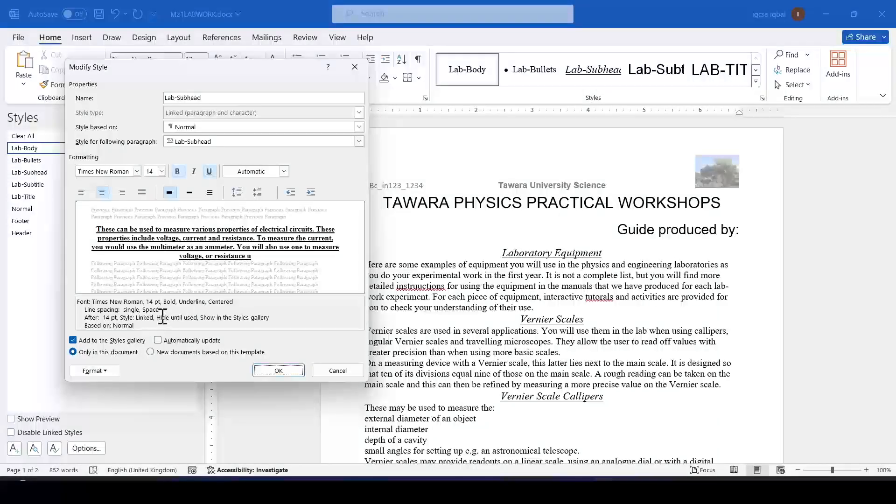
Step: Check Lab-Subhead's row in the question 5 specification, set the style's paragraph spacing after to 12 pt and apply the style changes
{"action": "key", "text": "alt+Tab"}
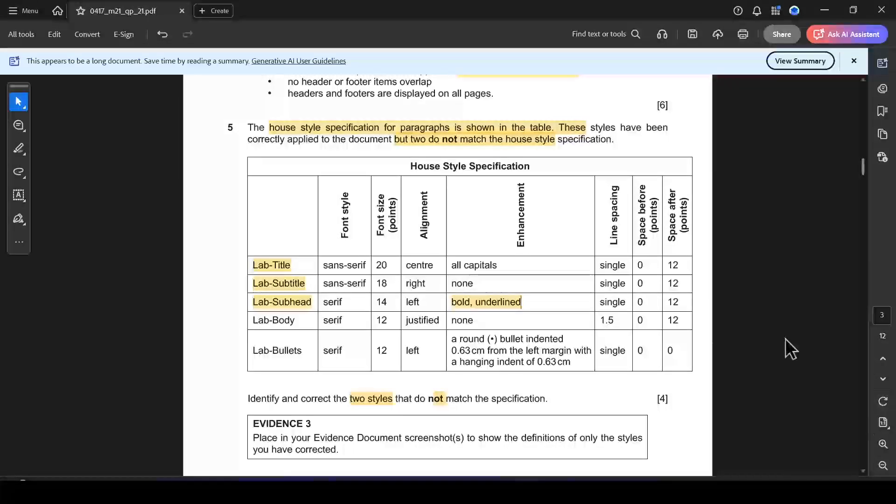
{"action": "key", "text": "alt+Tab"}
{"action": "key", "text": "alt+Tab"}
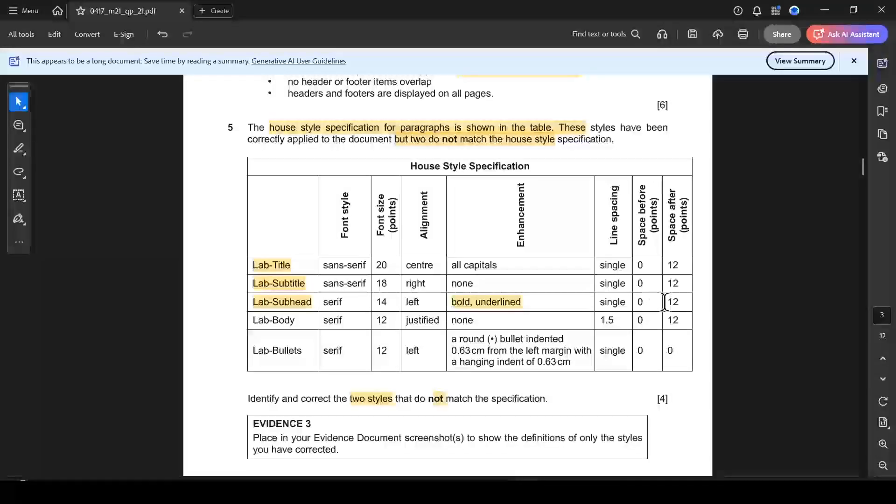
{"action": "key", "text": "alt+Tab"}
{"action": "left_click", "coordinate": [107, 372]}
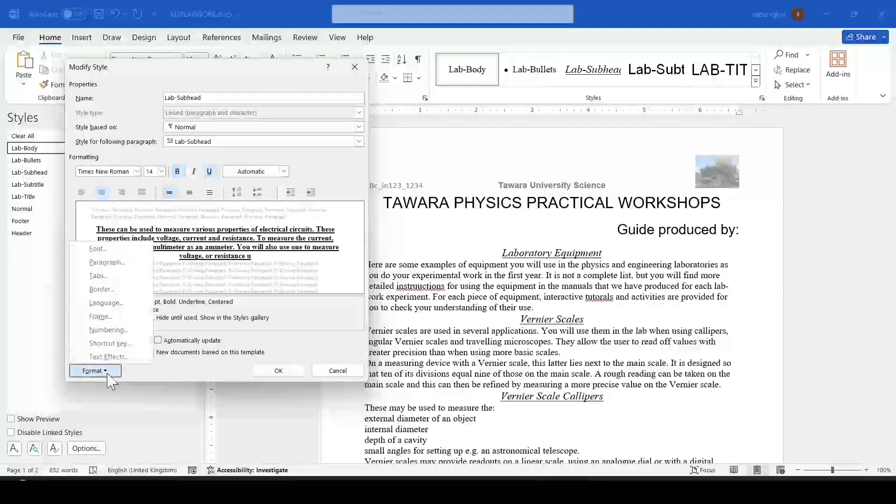
{"action": "left_click", "coordinate": [114, 263]}
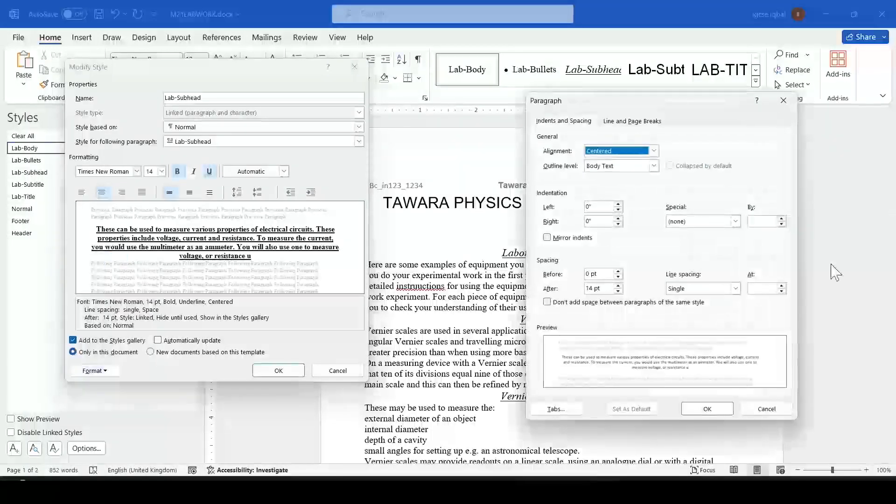
{"action": "left_click", "coordinate": [592, 288]}
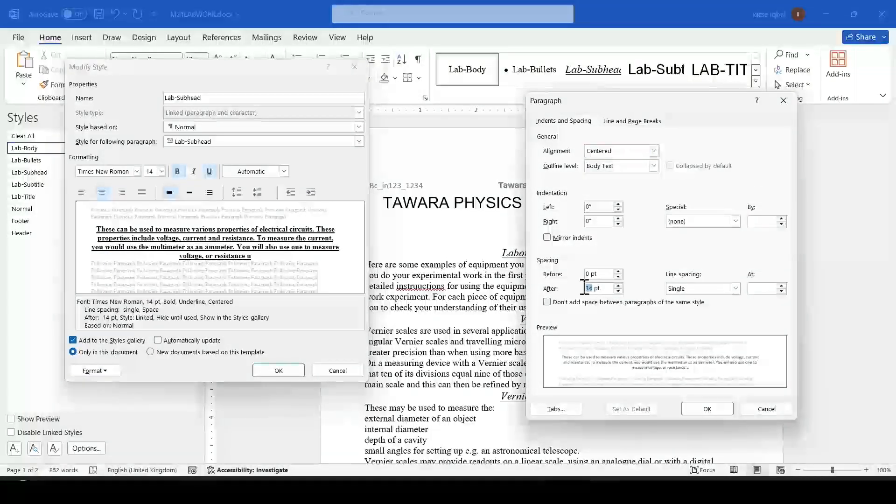
{"action": "type", "text": "12"}
{"action": "left_click", "coordinate": [710, 411]}
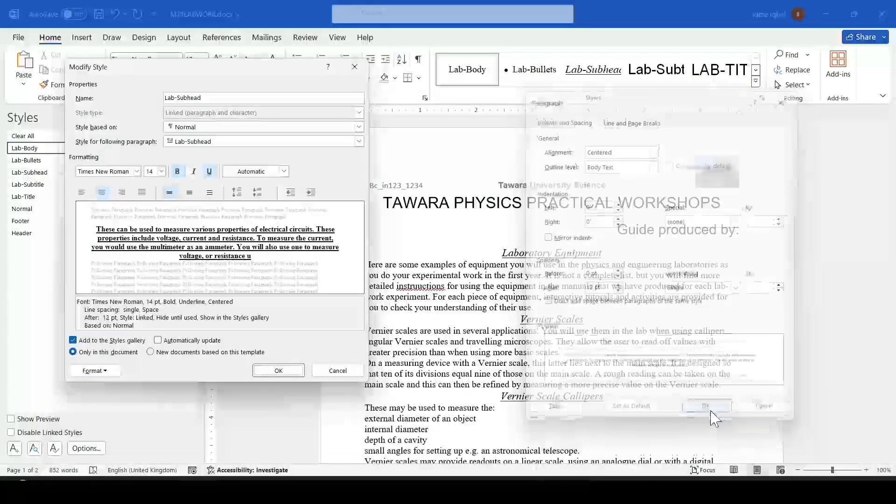
{"action": "left_click", "coordinate": [278, 370]}
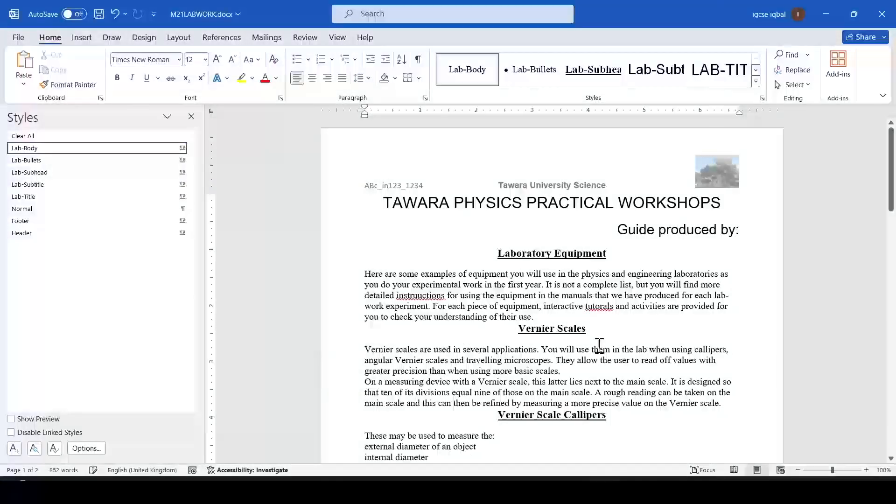
Step: Open the Lab-Body style for modification and highlight the Lab-Body name in the question 5 house style table
{"action": "key", "text": "alt+Tab"}
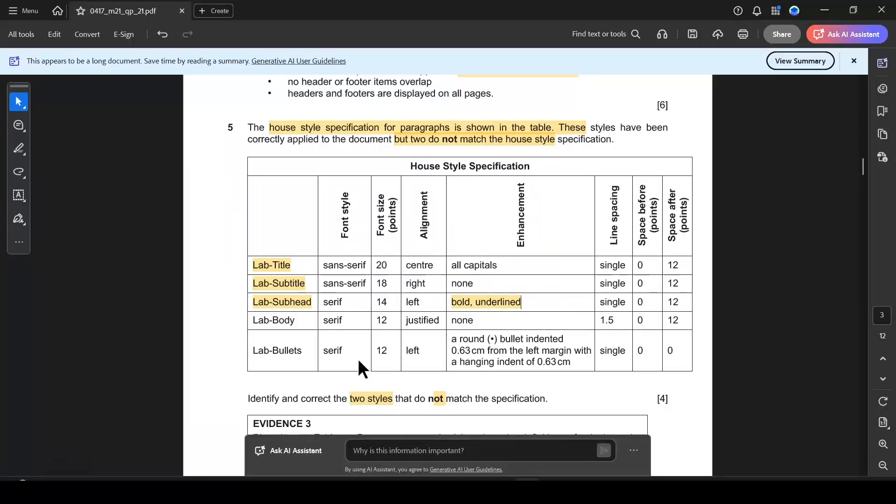
{"action": "left_click", "coordinate": [580, 490]}
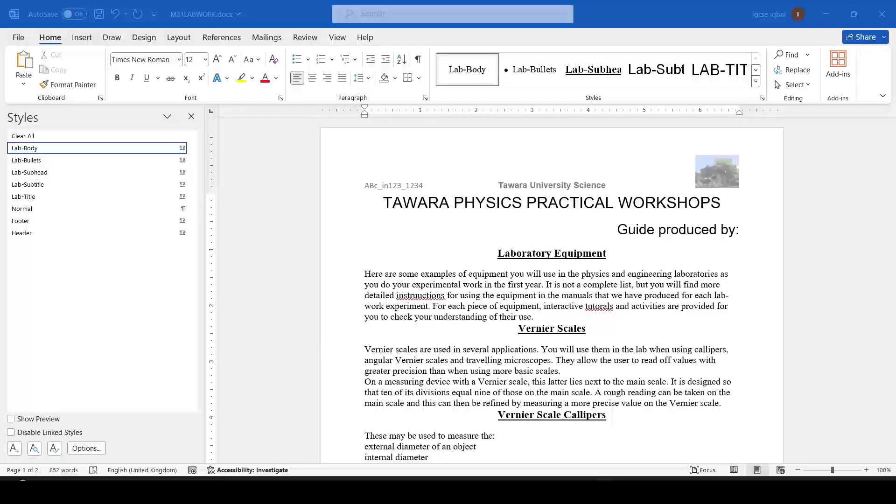
{"action": "right_click", "coordinate": [41, 148]}
{"action": "left_click", "coordinate": [79, 178]}
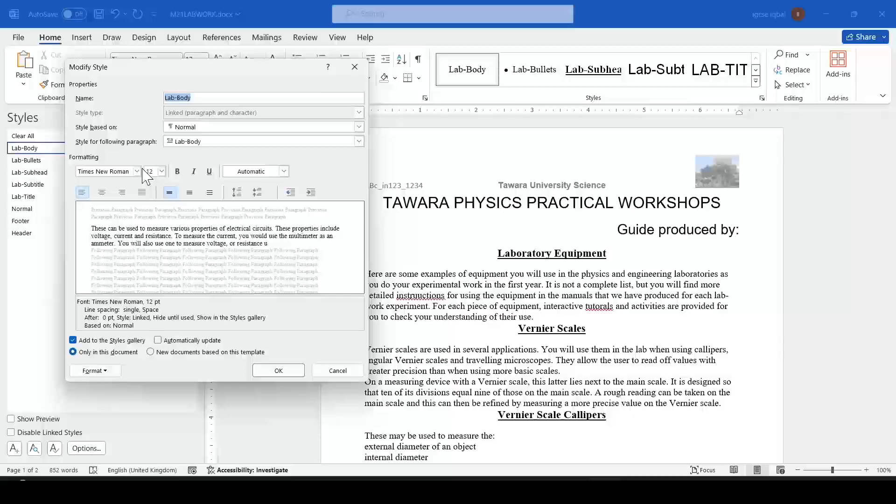
{"action": "key", "text": "alt+Tab"}
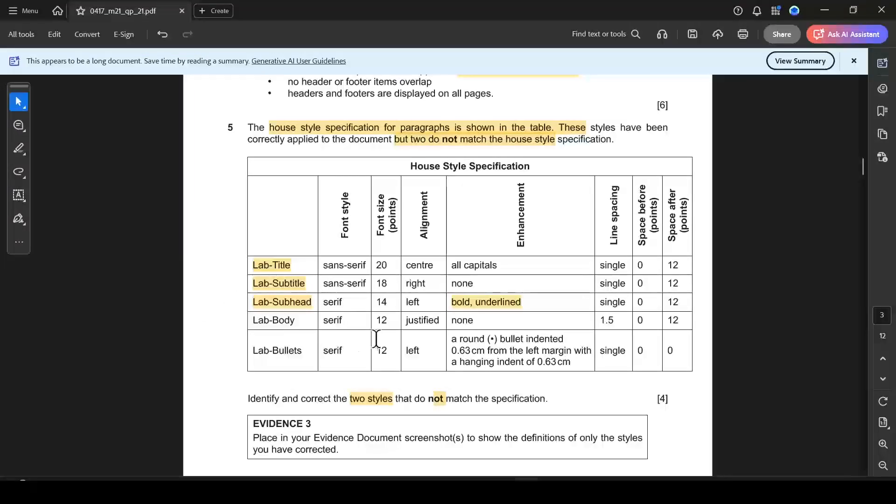
{"action": "left_click_drag", "start_coordinate": [246, 322], "coordinate": [295, 321]}
{"action": "left_click", "coordinate": [333, 339]}
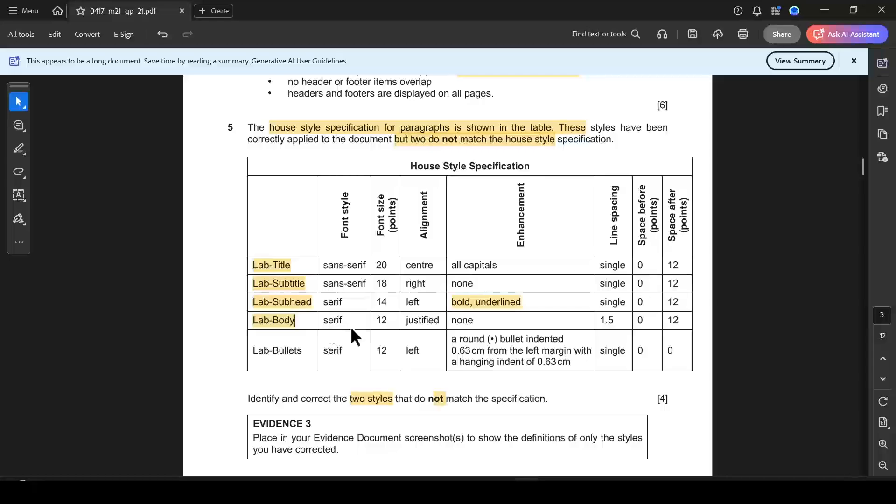
Step: Compare the Lab-Body style's font, alignment, enhancement and spacing with its row in the question 5 specification
{"action": "key", "text": "alt+Tab"}
{"action": "key", "text": "alt+Tab"}
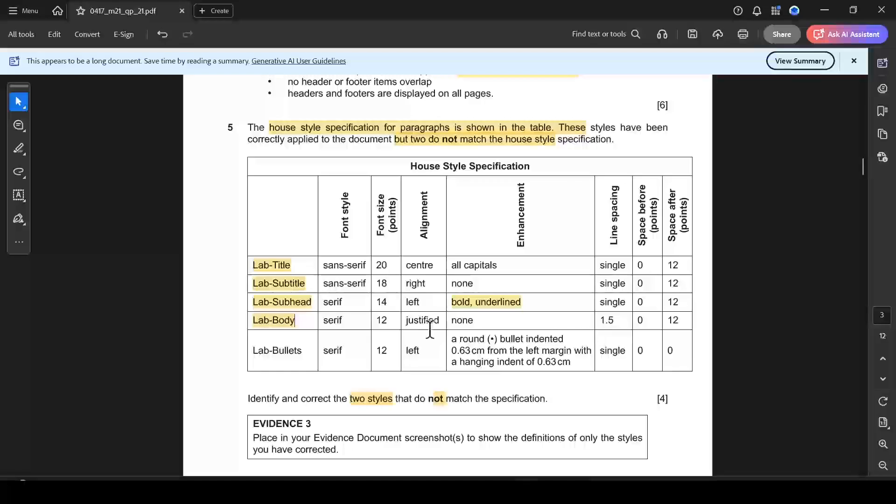
{"action": "key", "text": "alt+Tab"}
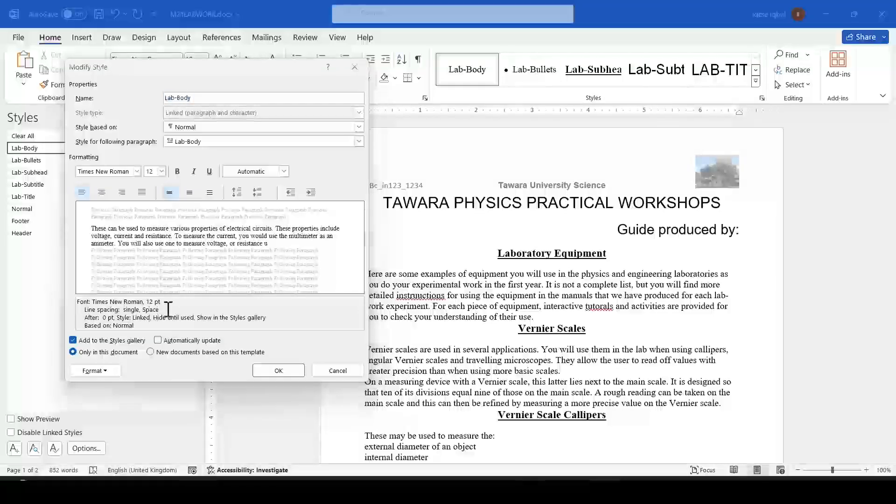
{"action": "key", "text": "alt+Tab"}
{"action": "key", "text": "alt+Tab"}
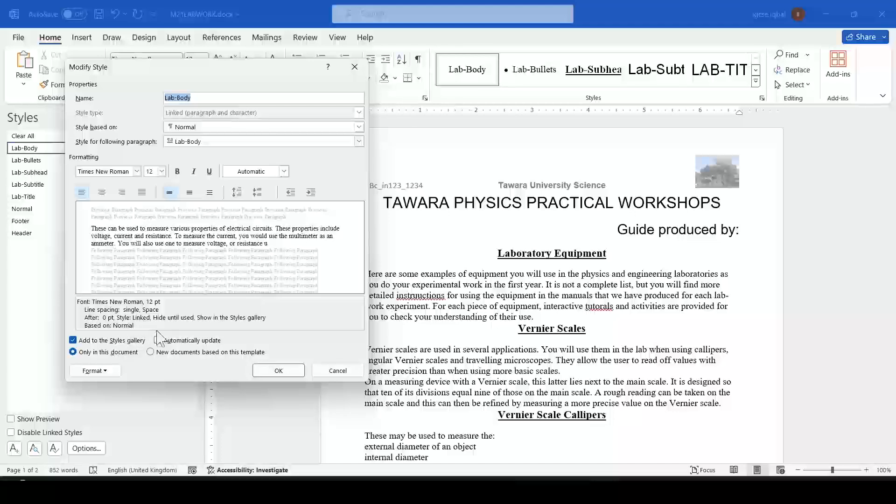
{"action": "key", "text": "alt+Tab"}
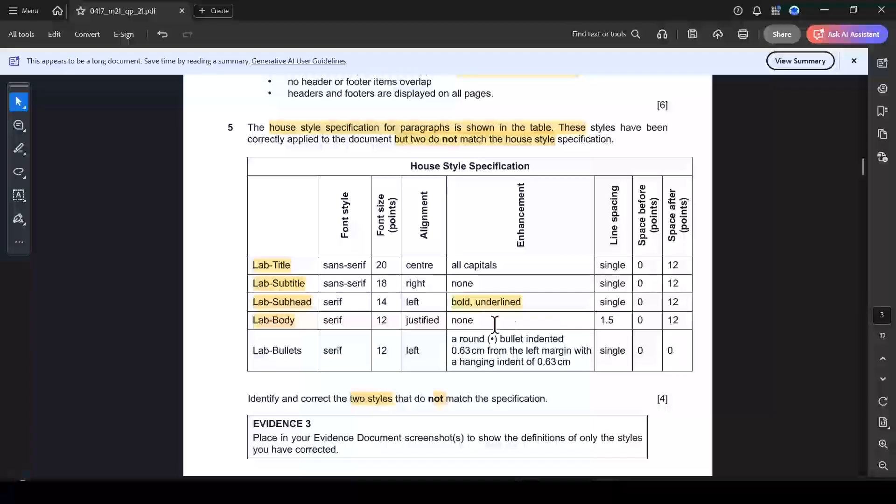
{"action": "key", "text": "alt+Tab"}
{"action": "key", "text": "alt+Tab"}
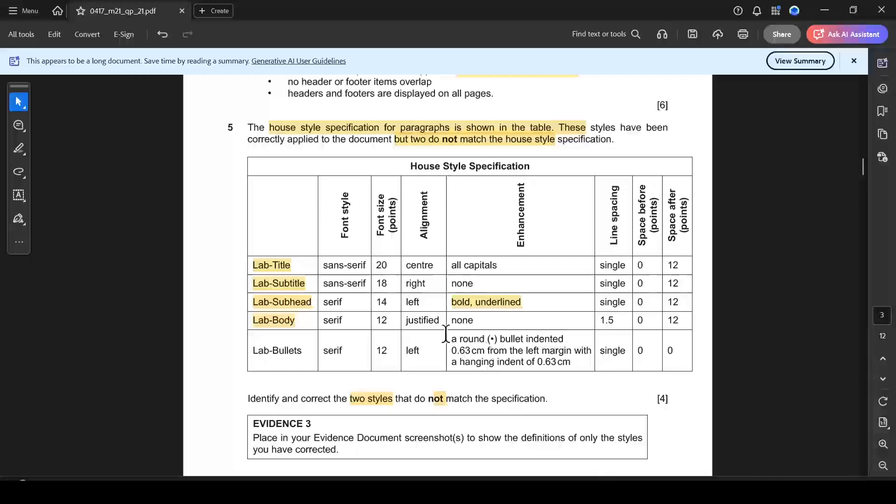
{"action": "key", "text": "alt+Tab"}
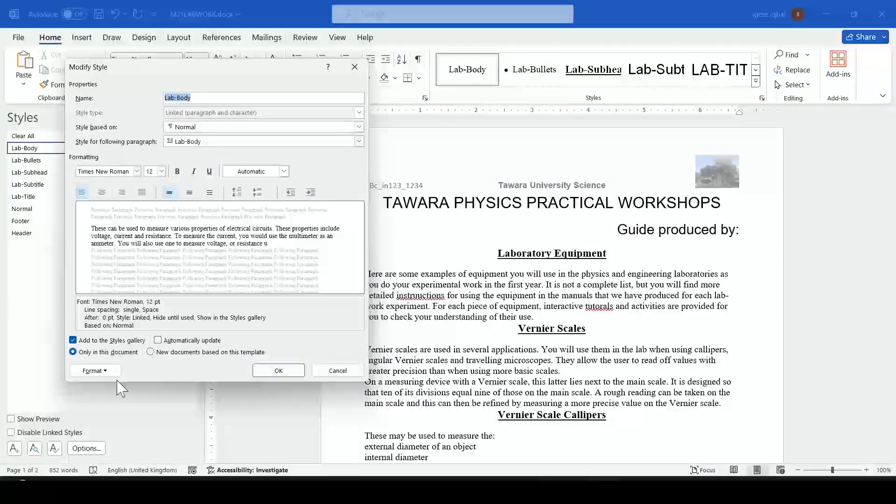
Step: Set the Lab-Body style's paragraph alignment to Justified
{"action": "left_click", "coordinate": [107, 371]}
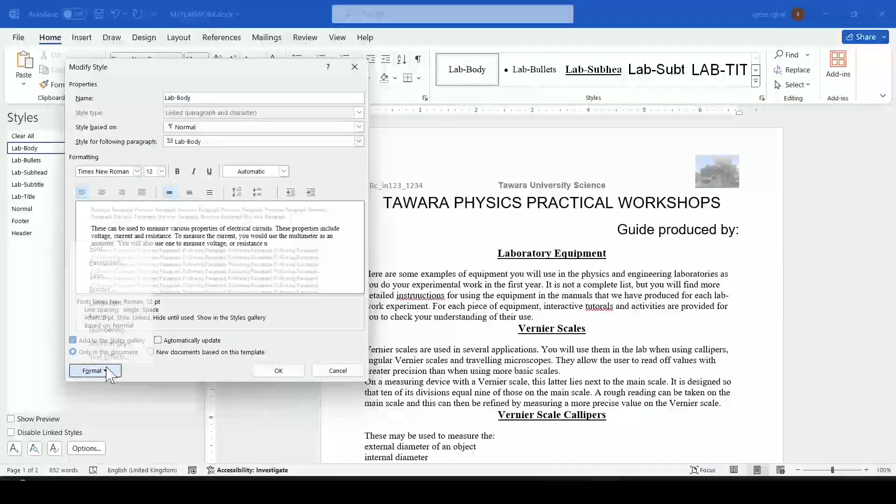
{"action": "left_click", "coordinate": [107, 263]}
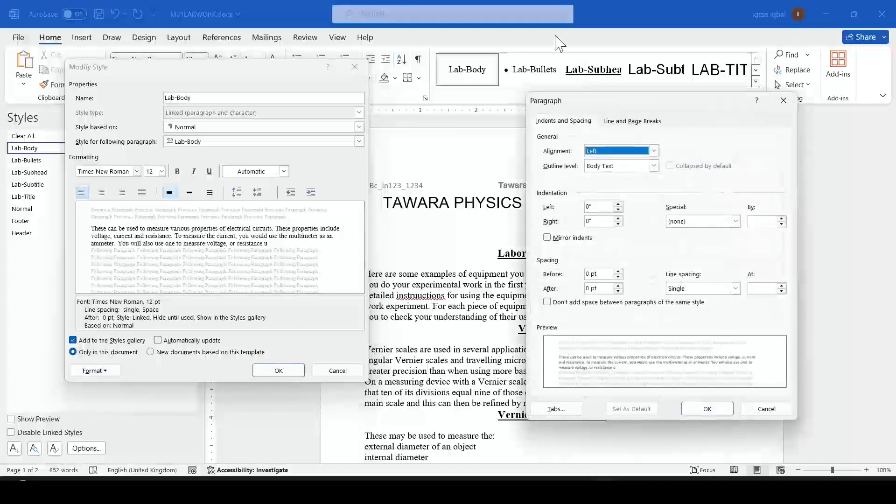
{"action": "left_click", "coordinate": [654, 151]}
{"action": "left_click", "coordinate": [609, 166]}
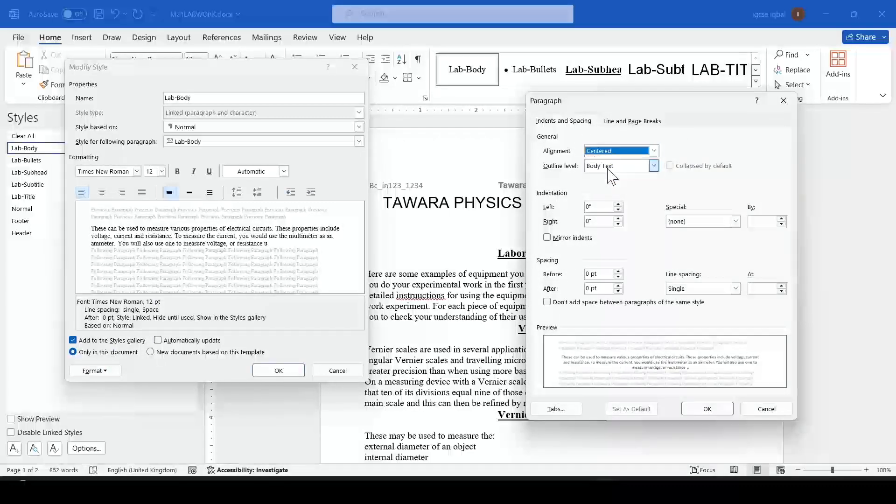
{"action": "left_click", "coordinate": [654, 151]}
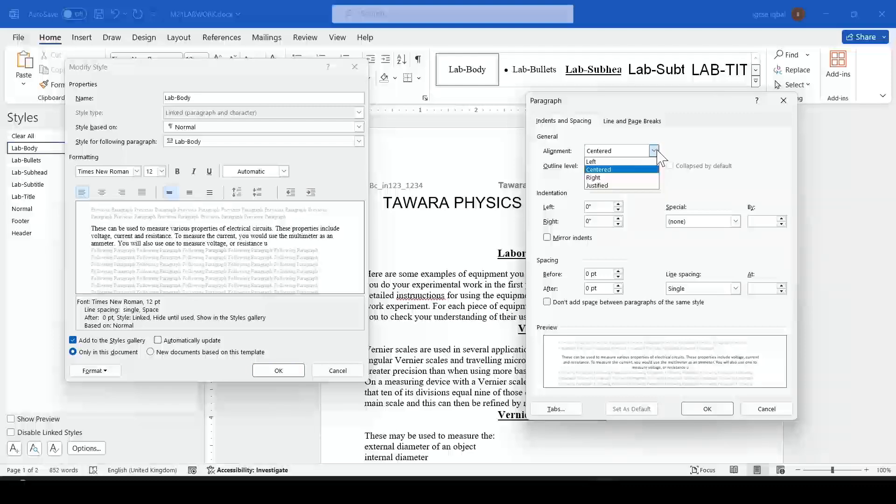
{"action": "left_click", "coordinate": [620, 186]}
{"action": "left_click", "coordinate": [709, 410]}
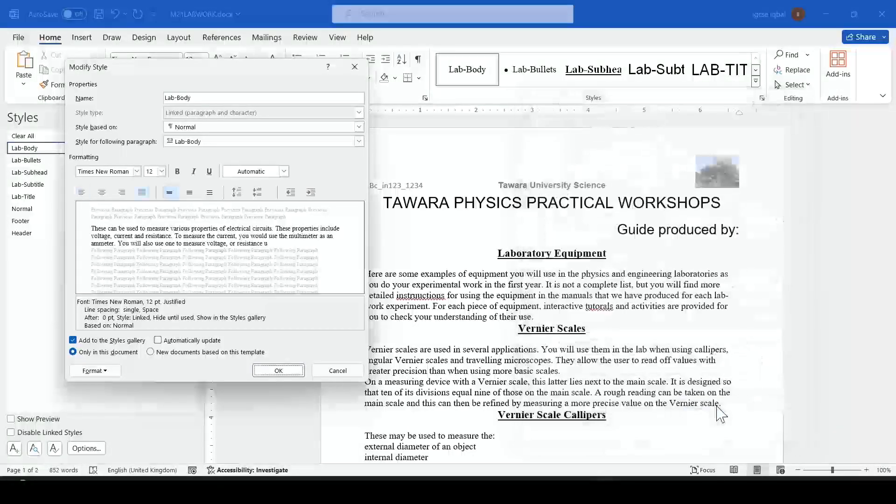
{"action": "left_click", "coordinate": [282, 373]}
Step: Highlight "justified" in the Lab-Body row of the exam paper's house style table and return to the style definition
{"action": "key", "text": "alt+Tab"}
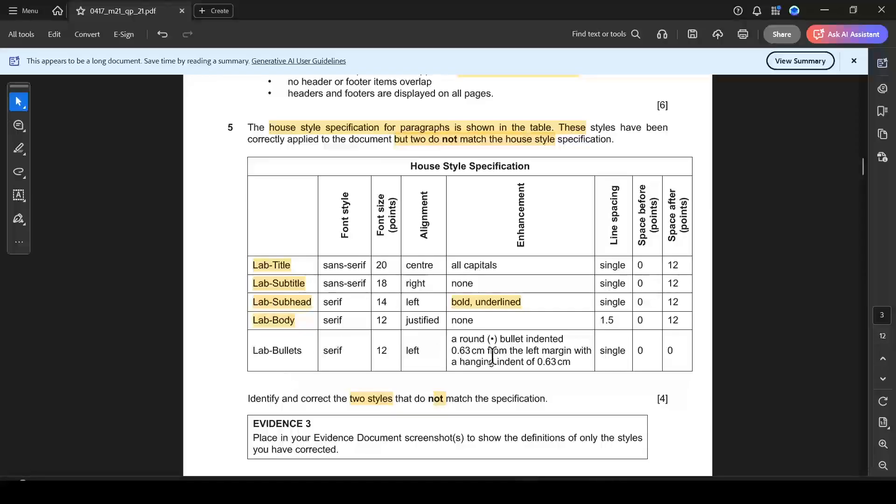
{"action": "double_click", "coordinate": [406, 322]}
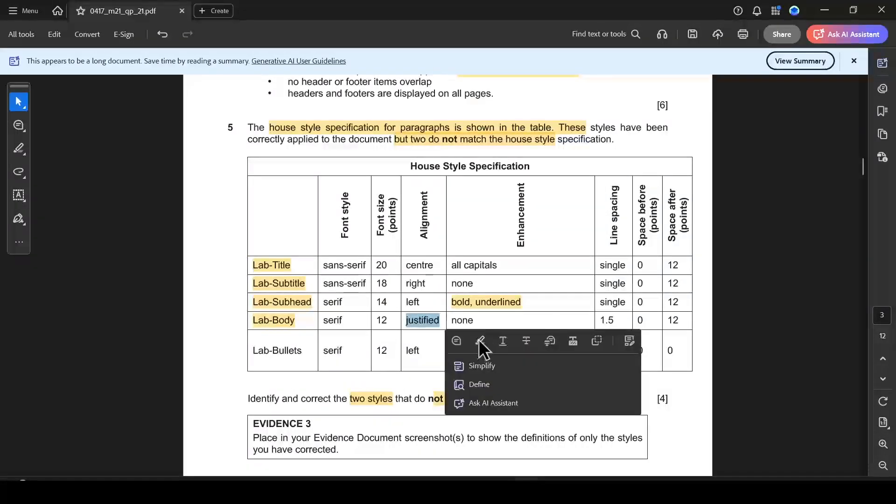
{"action": "left_click", "coordinate": [479, 340]}
{"action": "key", "text": "alt+Tab"}
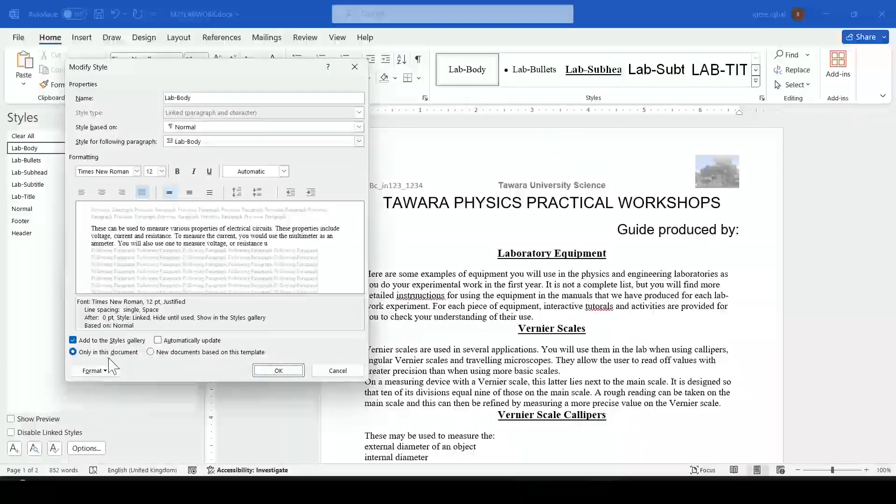
Step: Set the Lab-Body style's line spacing to 1.5 lines and check it against the question 5 specification
{"action": "left_click", "coordinate": [95, 370]}
{"action": "left_click", "coordinate": [110, 262]}
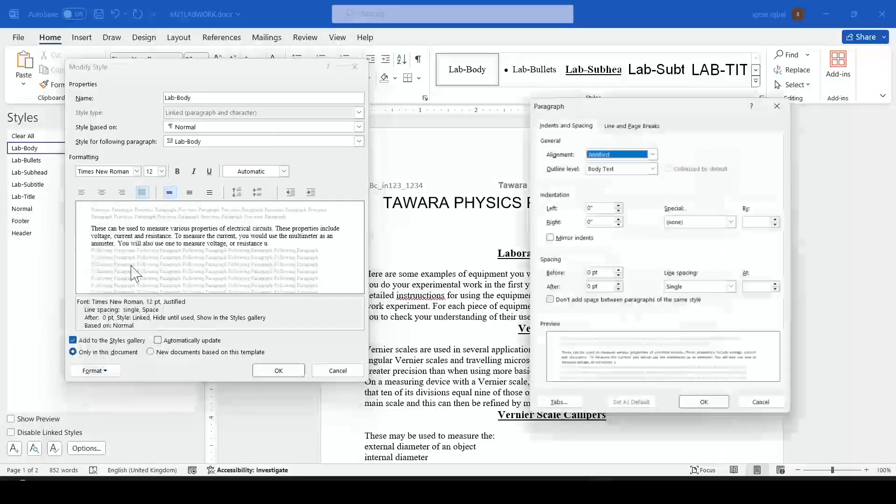
{"action": "left_click", "coordinate": [739, 224]}
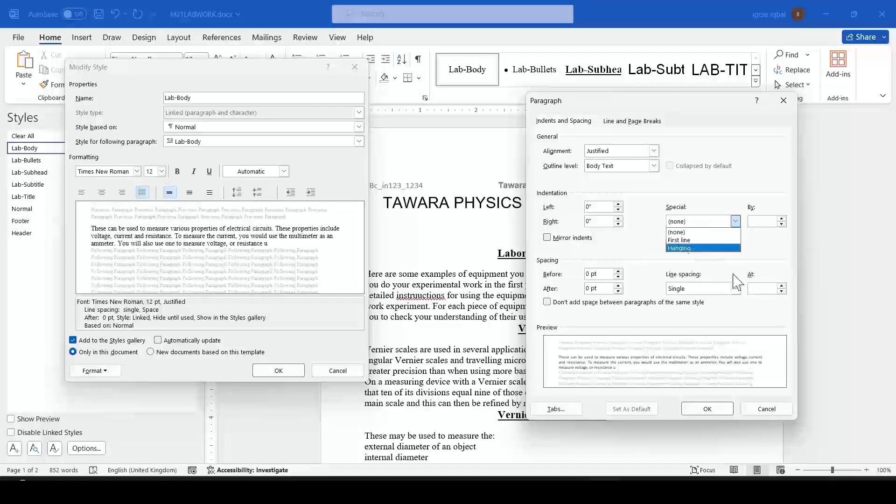
{"action": "left_click", "coordinate": [735, 289]}
{"action": "left_click", "coordinate": [736, 288]}
{"action": "left_click", "coordinate": [700, 306]}
{"action": "key", "text": "alt+Tab"}
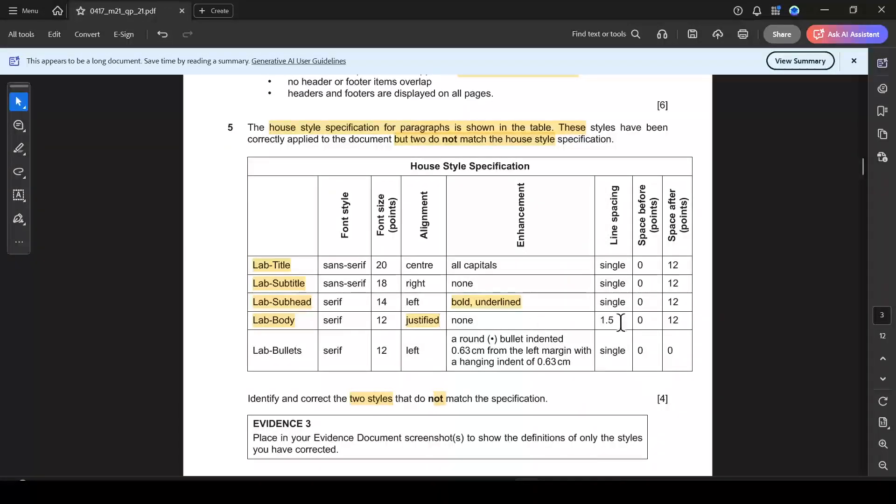
{"action": "key", "text": "alt+Tab"}
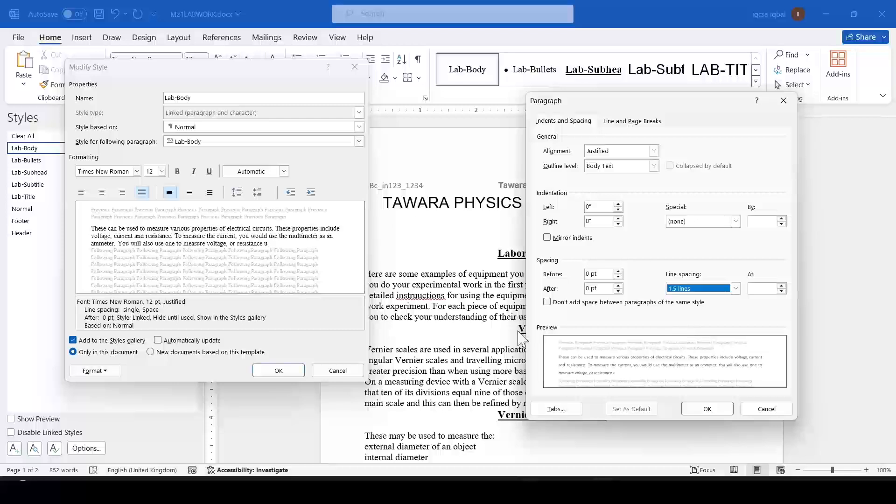
Step: Set the Lab-Body style's paragraph spacing after to 12 pt, accept the paragraph settings and recheck its specification row
{"action": "left_click", "coordinate": [589, 288]}
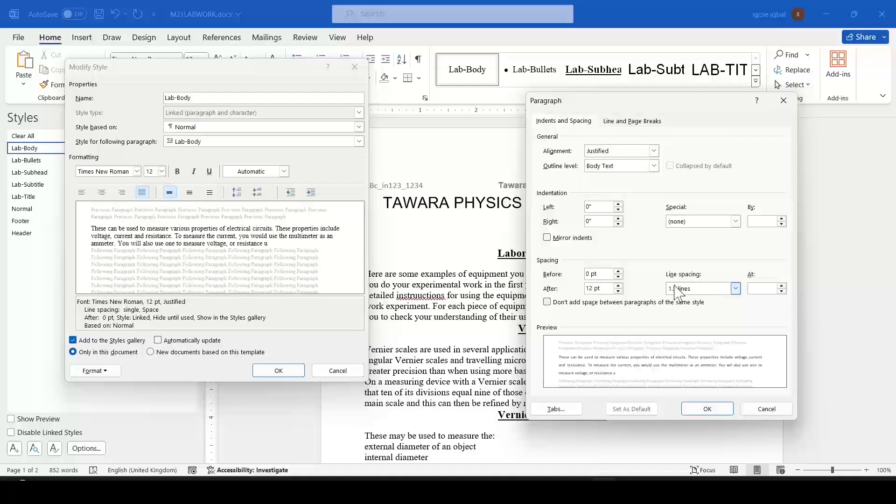
{"action": "key", "text": "alt+Tab"}
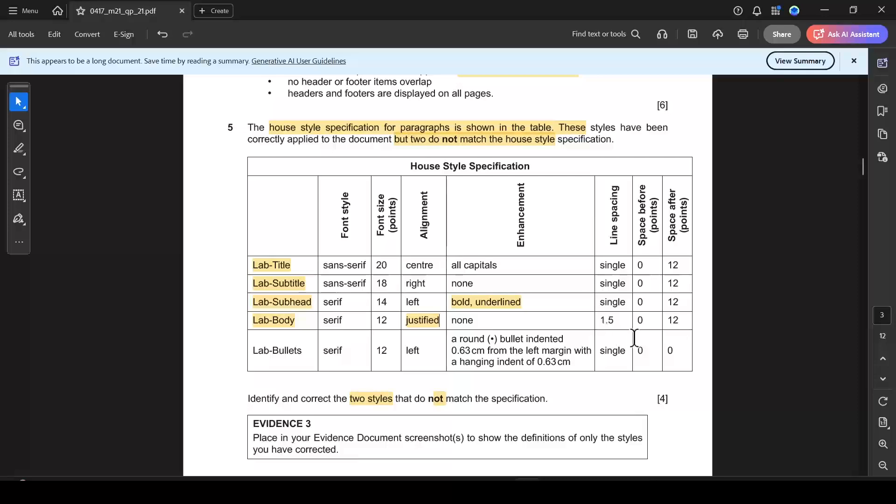
{"action": "key", "text": "alt+Tab"}
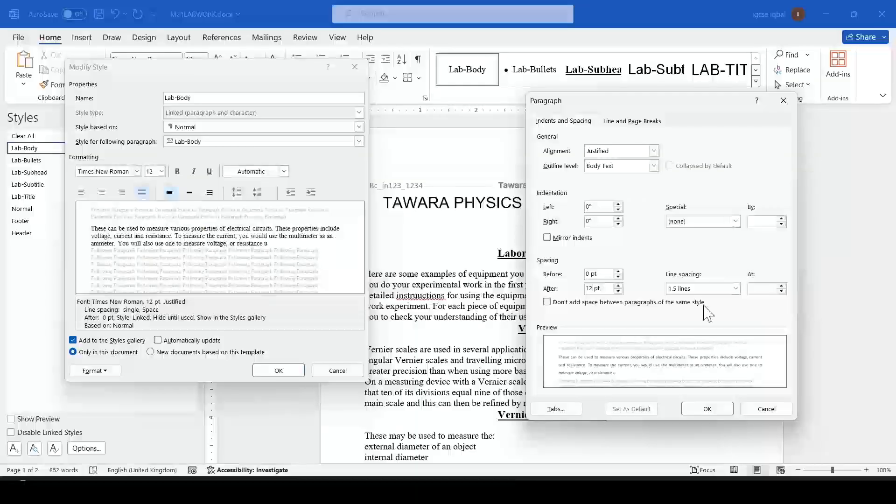
{"action": "left_click", "coordinate": [708, 408]}
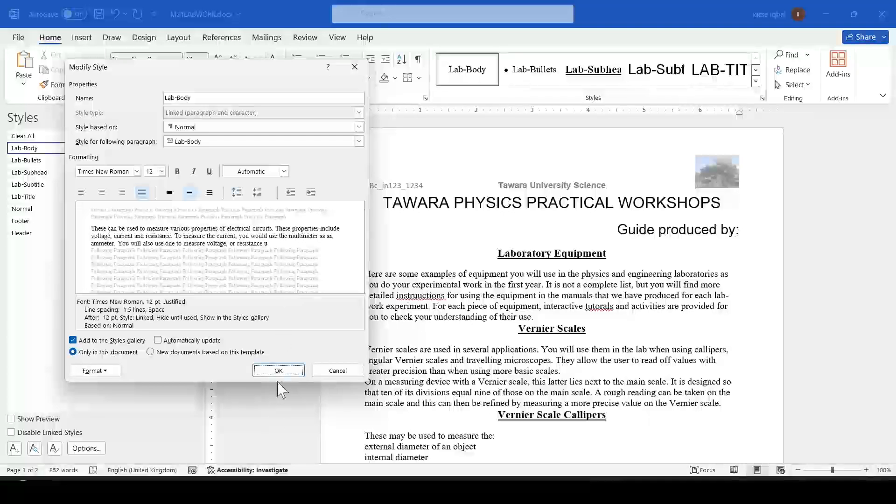
{"action": "key", "text": "alt+Tab"}
{"action": "key", "text": "alt+Tab"}
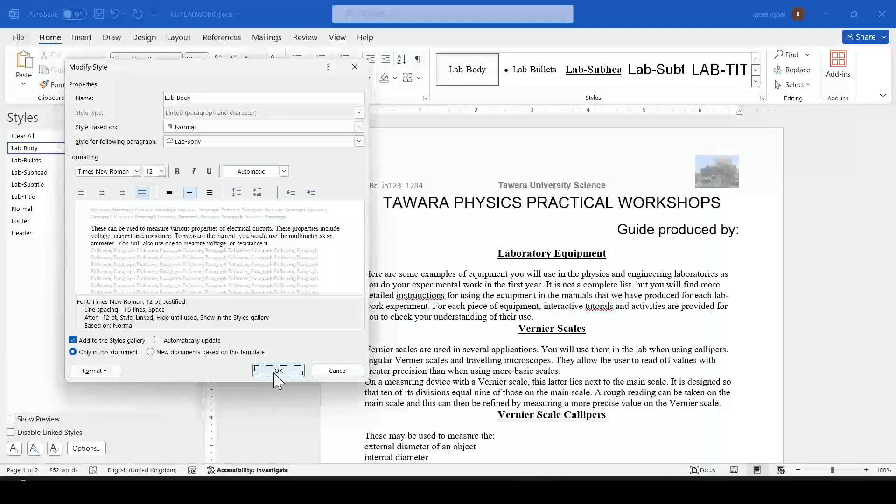
Step: Accept the Lab-Body style changes and recheck the exam paper's house style table
{"action": "left_click", "coordinate": [276, 371]}
{"action": "key", "text": "alt+Tab"}
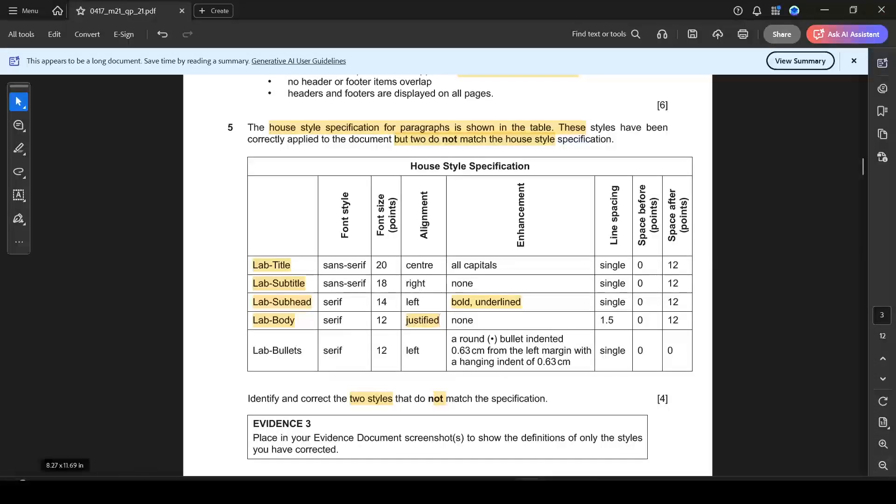
{"action": "key", "text": "alt+Tab"}
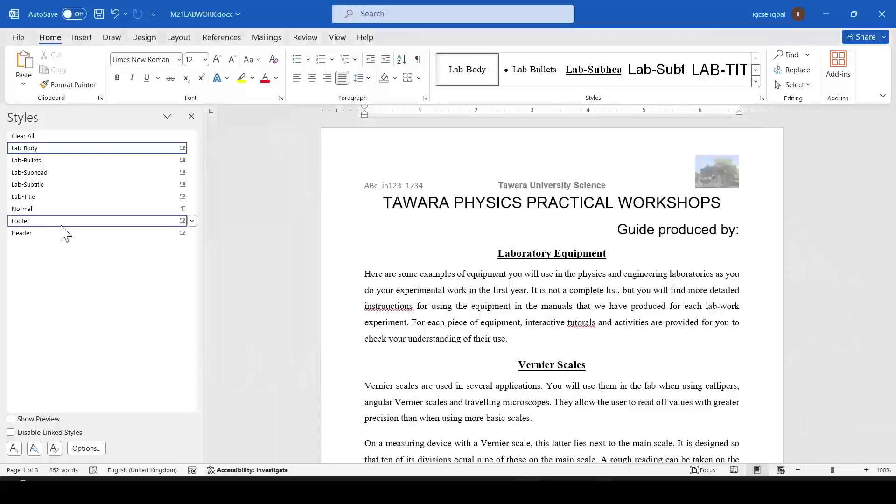
Step: Open the Lab-Bullets style definition and compare its font, size, alignment and line spacing with its row in the house style table
{"action": "right_click", "coordinate": [41, 163]}
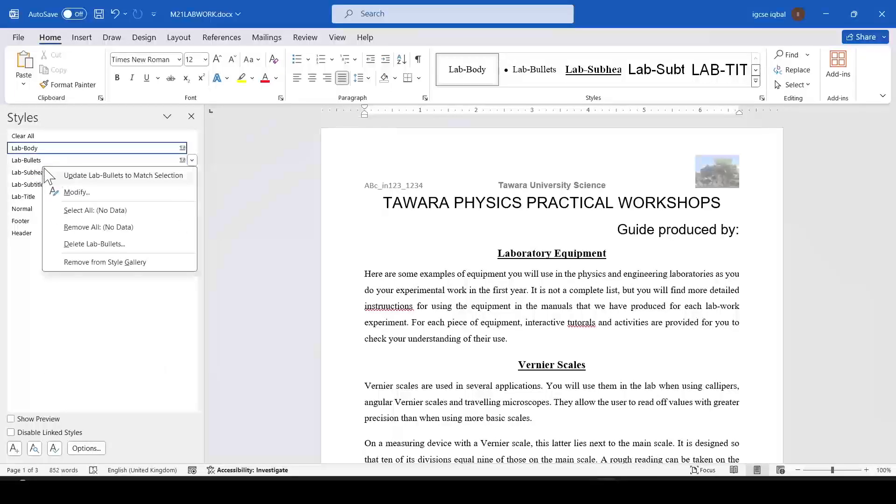
{"action": "key", "text": "Escape"}
{"action": "right_click", "coordinate": [19, 161]}
{"action": "left_click", "coordinate": [70, 192]}
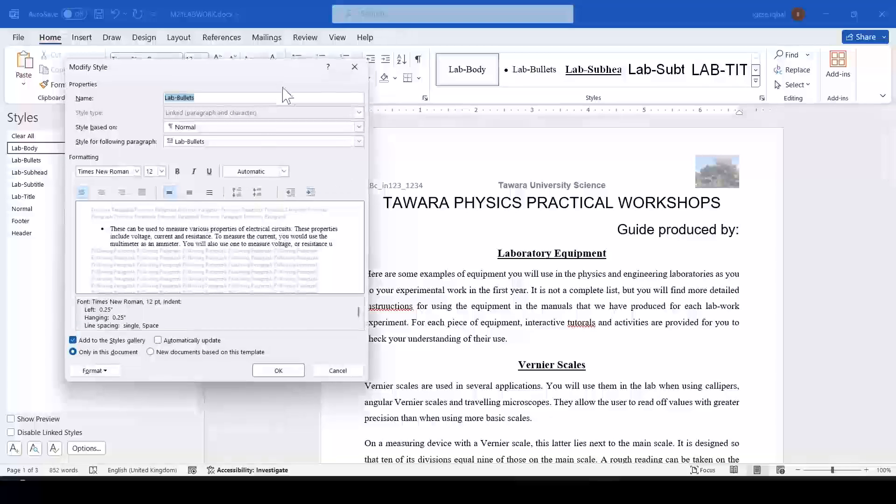
{"action": "key", "text": "alt+Tab"}
{"action": "key", "text": "alt+Tab"}
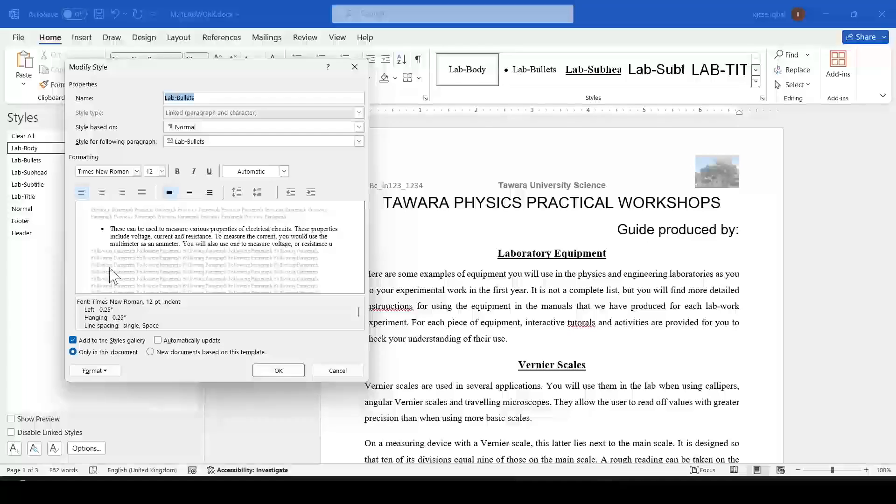
{"action": "key", "text": "alt+Tab"}
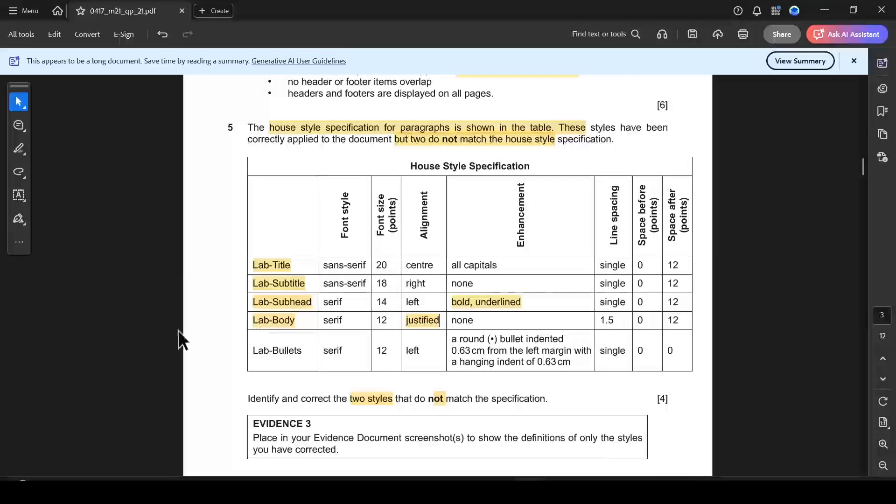
{"action": "key", "text": "alt+Tab"}
{"action": "key", "text": "alt+Tab"}
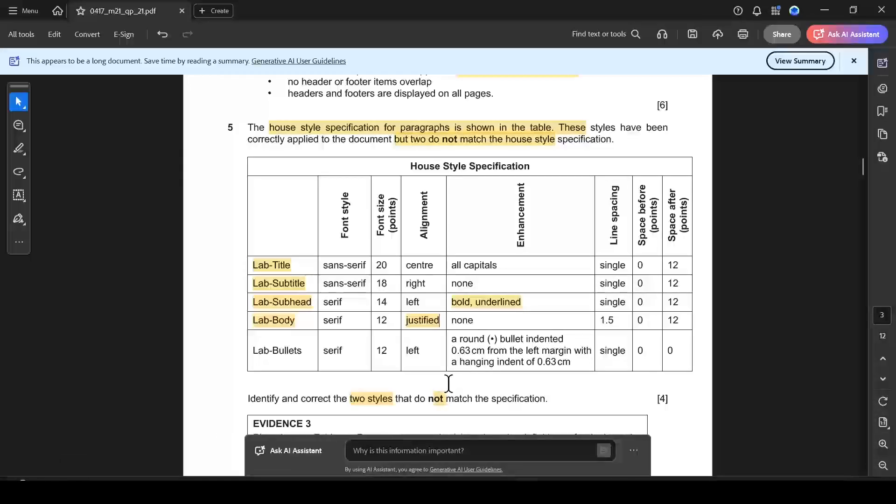
{"action": "key", "text": "alt+Tab"}
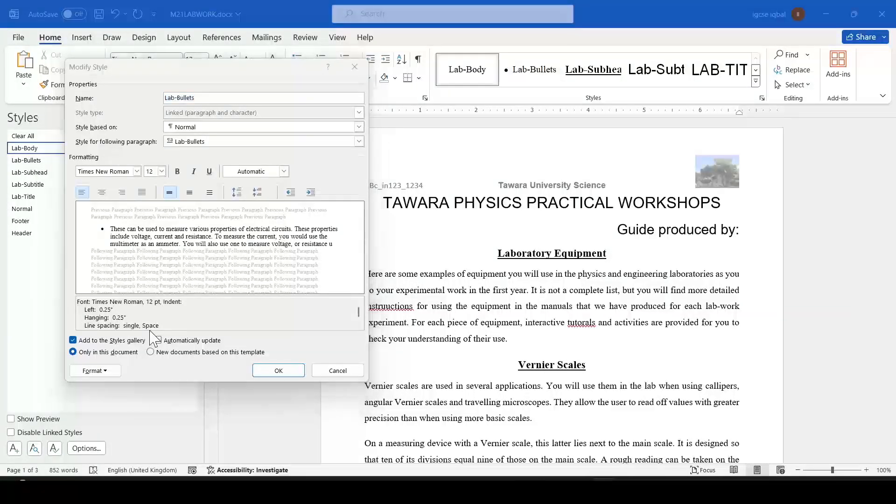
{"action": "key", "text": "alt+Tab"}
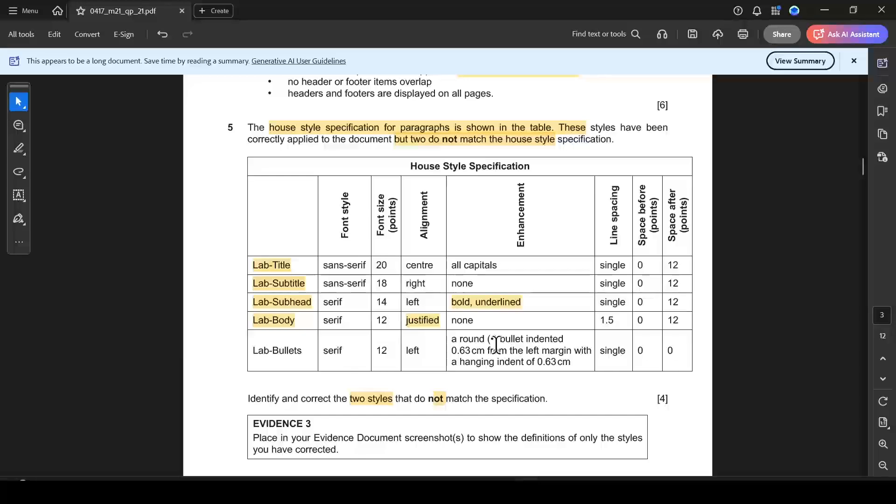
{"action": "key", "text": "alt+Tab"}
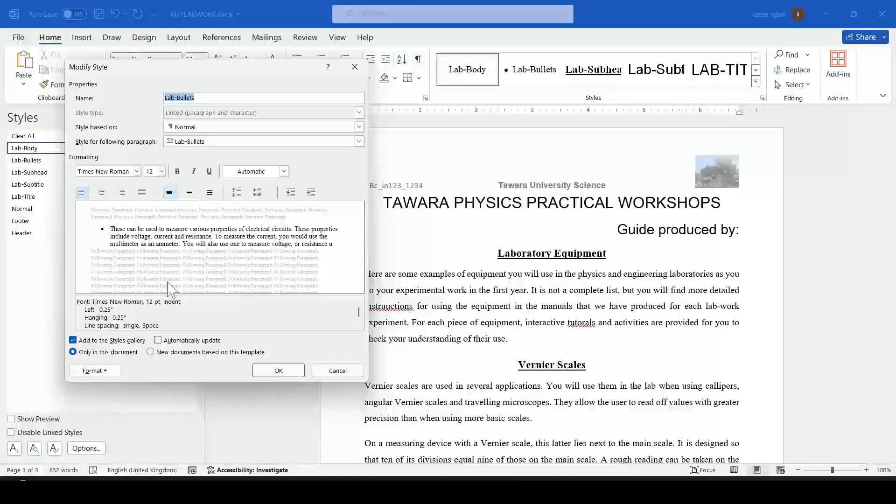
Step: Examine the Lab-Bullets style's paragraph settings and compare its indents and spacing with the exam paper's specification
{"action": "left_click", "coordinate": [96, 372]}
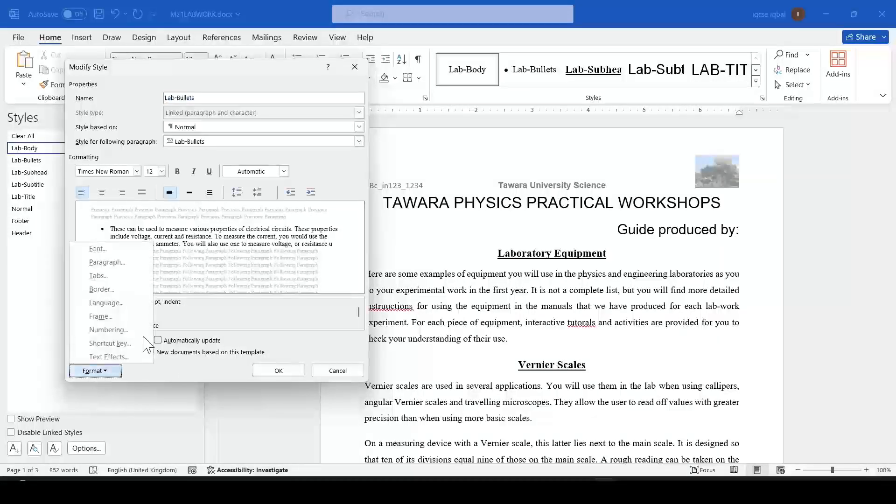
{"action": "left_click", "coordinate": [132, 269]}
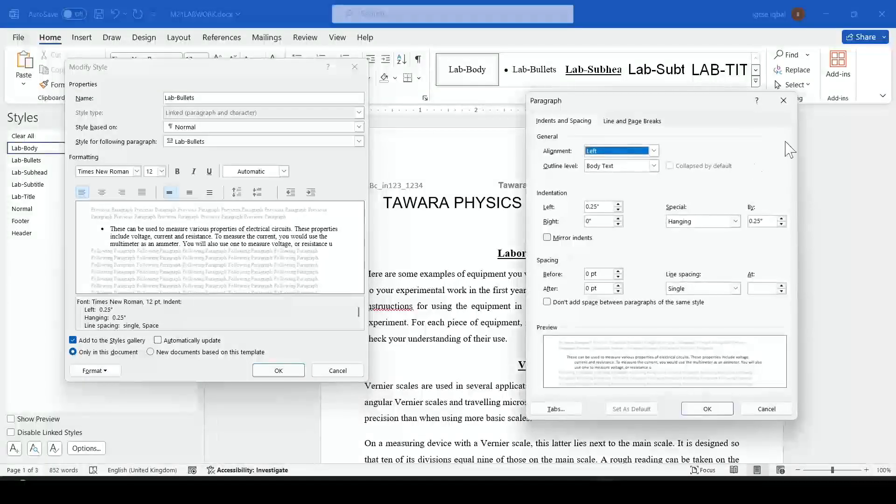
{"action": "key", "text": "alt+Tab"}
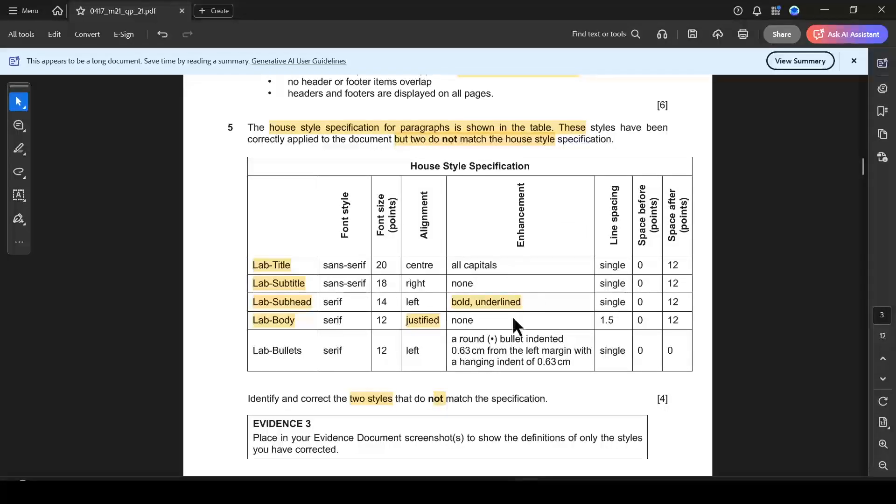
{"action": "key", "text": "alt+Tab"}
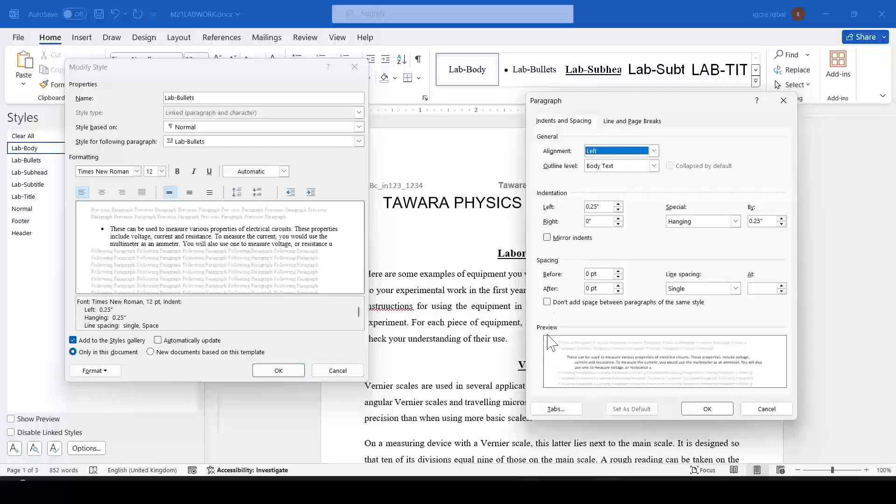
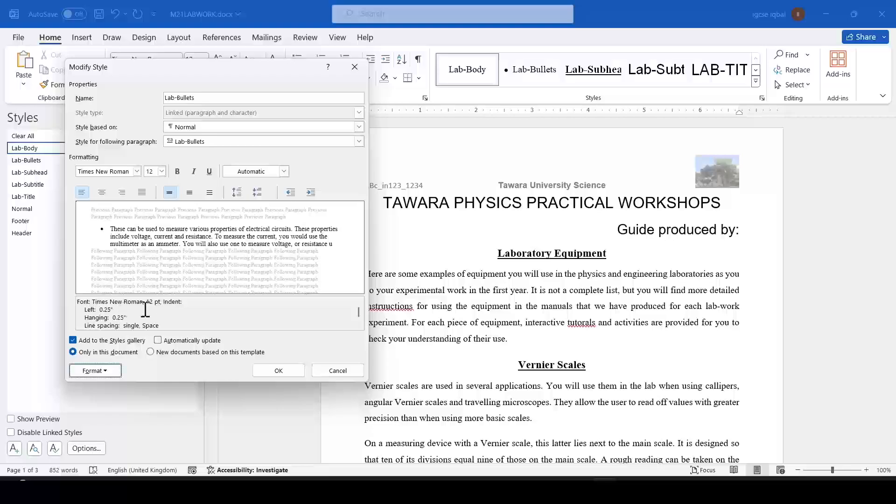
{"action": "key", "text": "alt+Tab"}
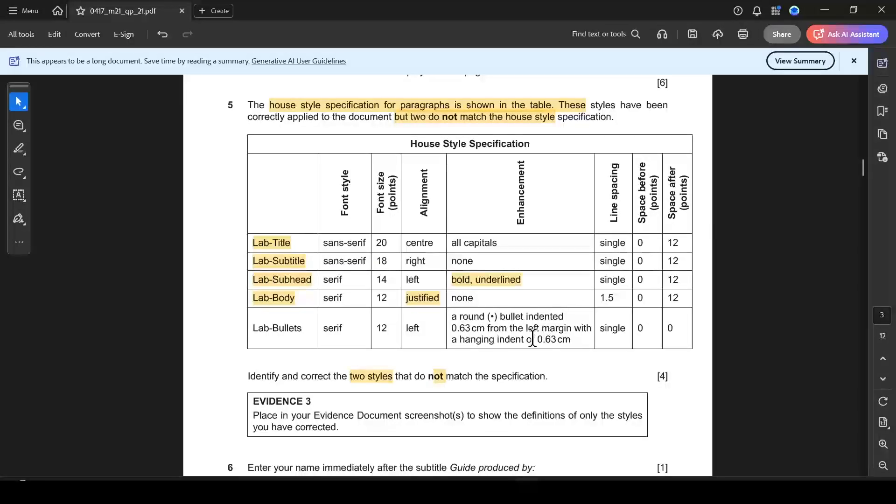
{"action": "key", "text": "alt+Tab"}
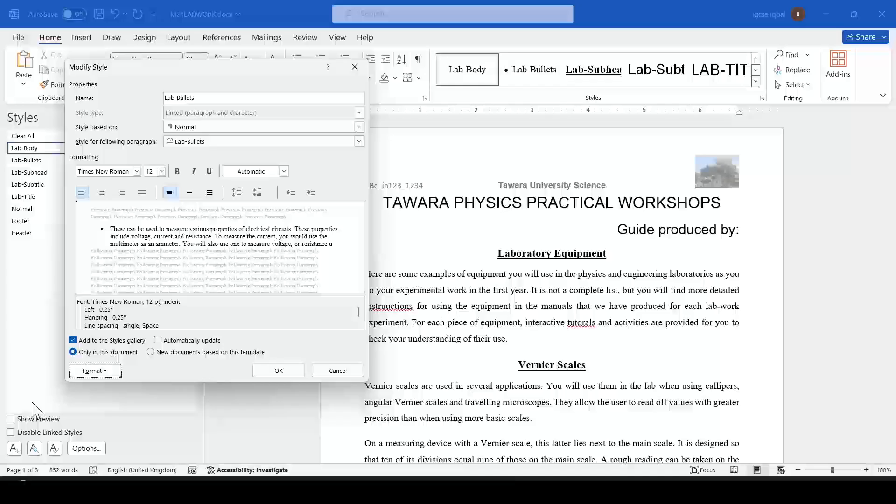
Step: Inspect the round bullet among the Lab-Bullets style's bullet options, dismiss them unapplied and close the style definition with OK
{"action": "left_click", "coordinate": [105, 371]}
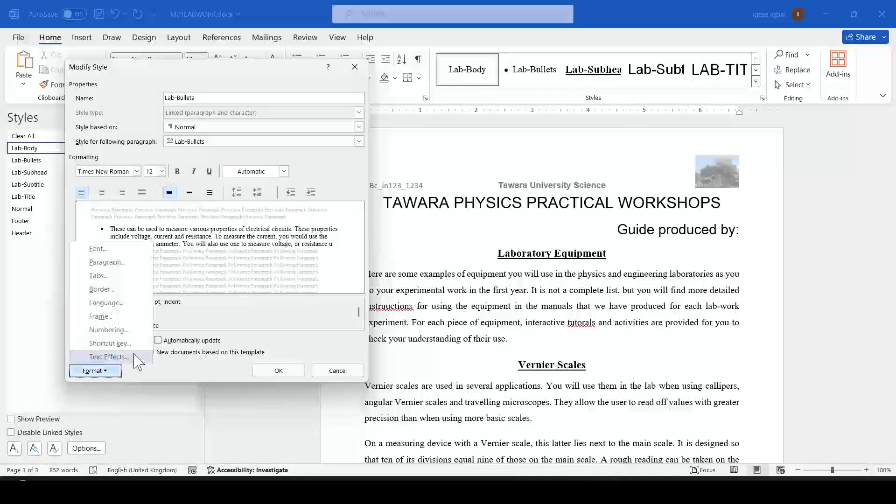
{"action": "left_click", "coordinate": [121, 330]}
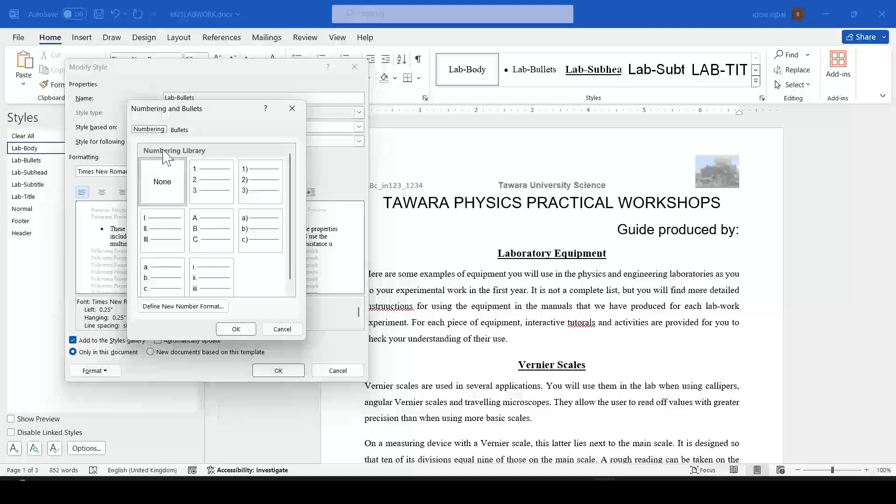
{"action": "left_click", "coordinate": [178, 131]}
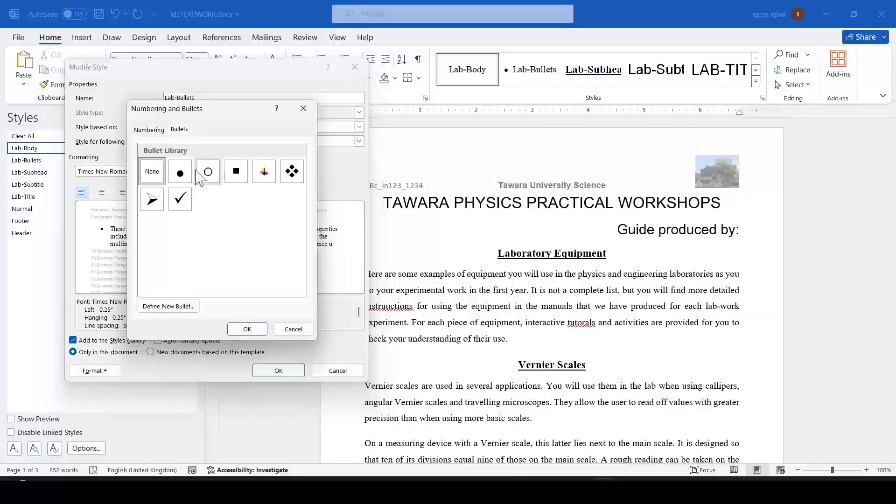
{"action": "left_click", "coordinate": [180, 172]}
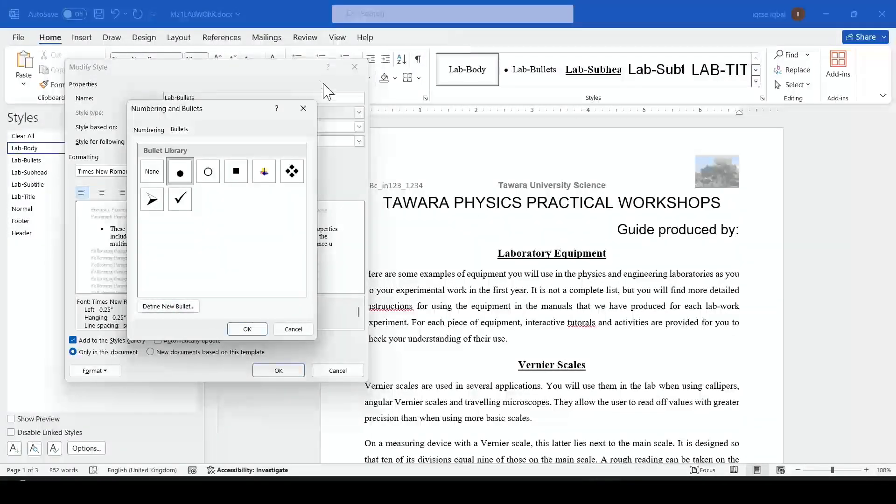
{"action": "left_click", "coordinate": [303, 109]}
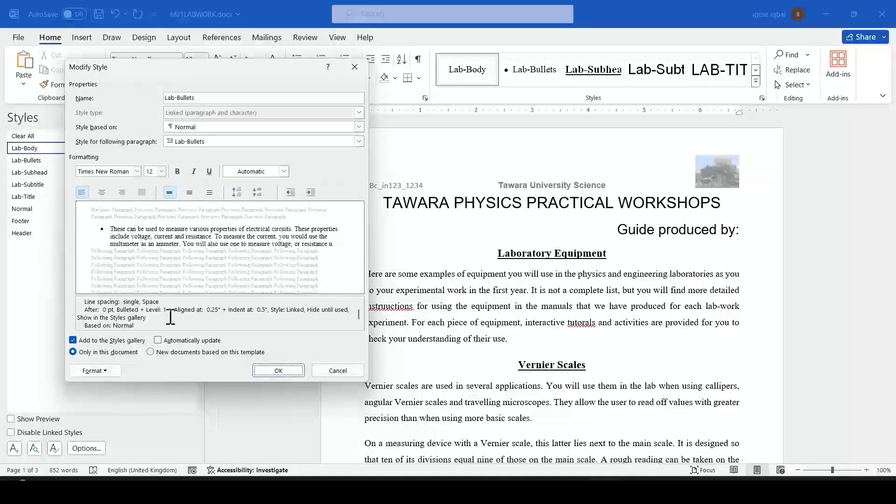
{"action": "left_click", "coordinate": [284, 373]}
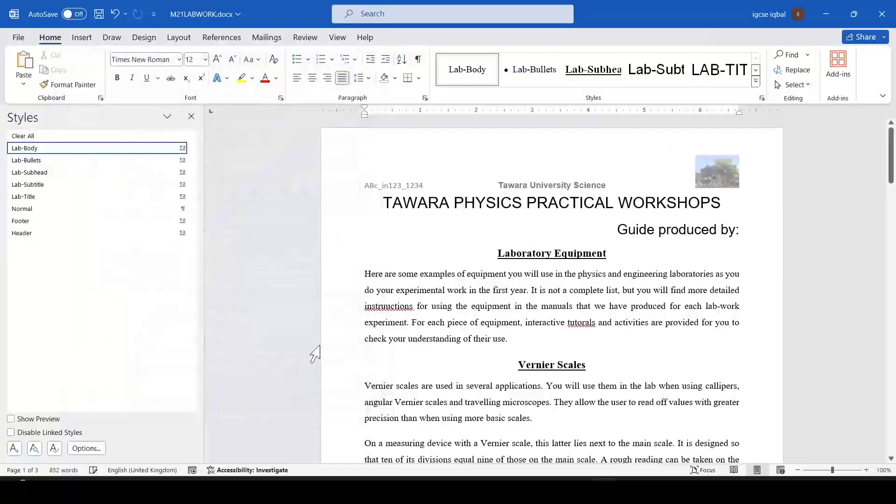
Step: Read the instruction to correct two styles and the Evidence 3 requirement, and compare them with the document's style list
{"action": "key", "text": "alt+Tab"}
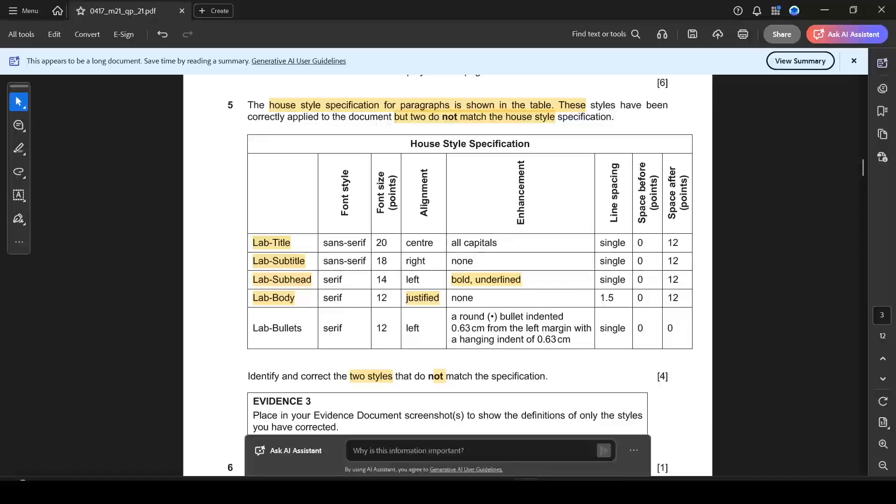
{"action": "key", "text": "alt+Tab"}
{"action": "key", "text": "alt+Tab"}
{"action": "scroll", "coordinate": [530, 267], "scroll_direction": "down", "scroll_amount": 3}
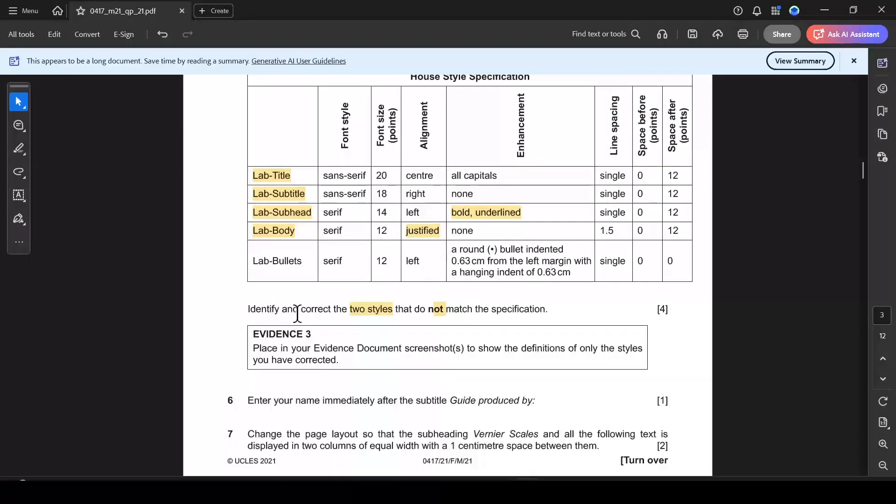
{"action": "left_click_drag", "start_coordinate": [301, 309], "coordinate": [369, 311]}
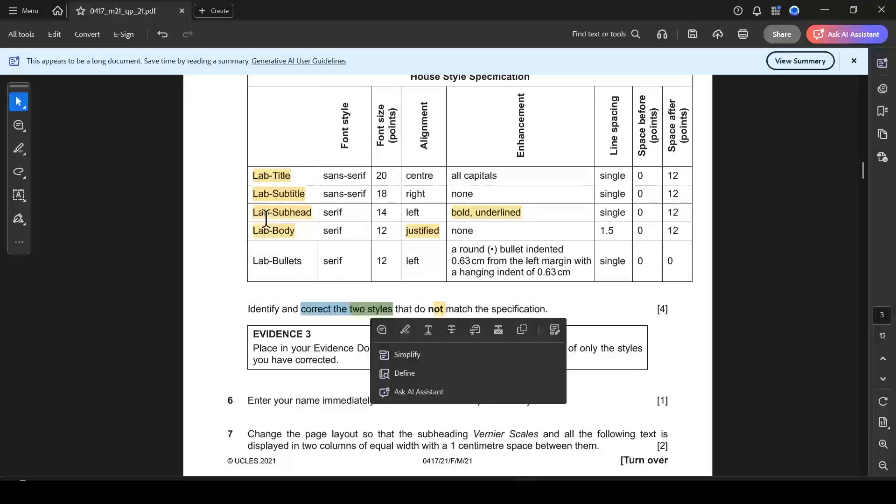
{"action": "key", "text": "alt+Tab"}
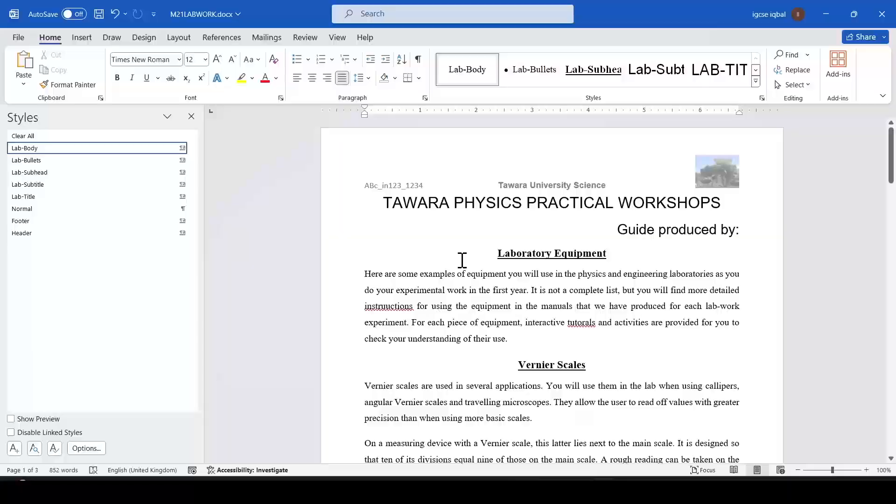
{"action": "key", "text": "alt+Tab"}
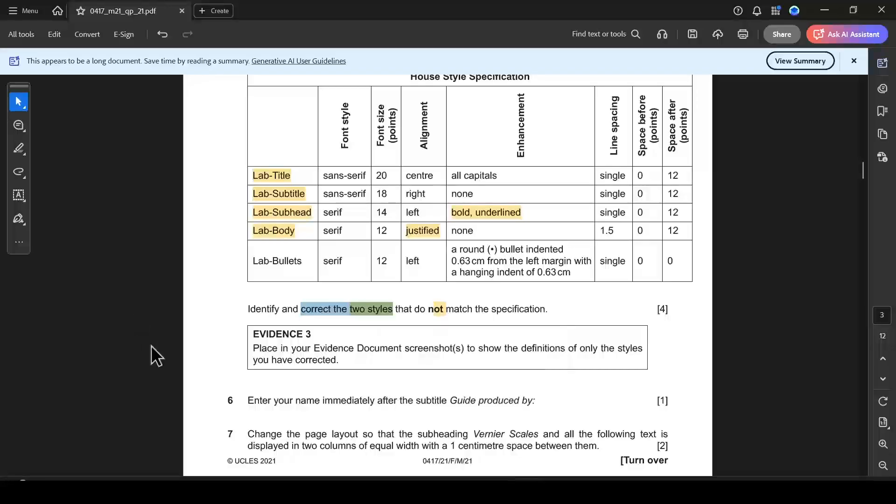
{"action": "left_click", "coordinate": [340, 348]}
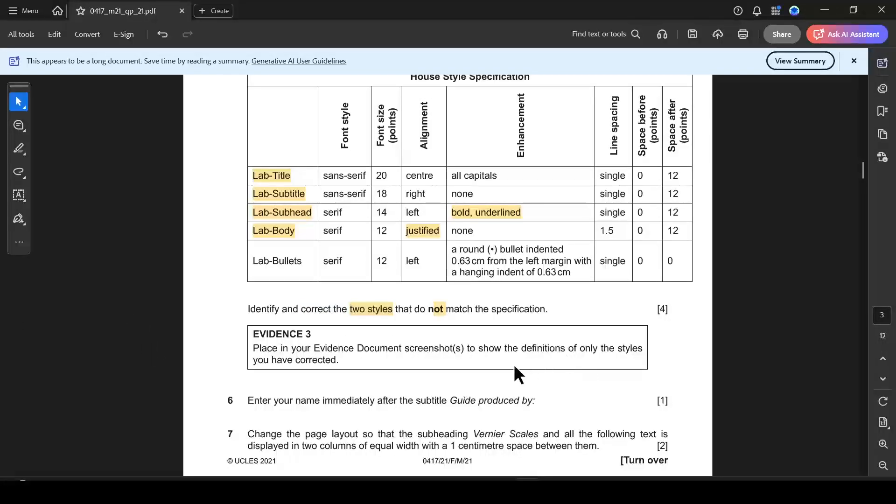
{"action": "key", "text": "alt+Tab"}
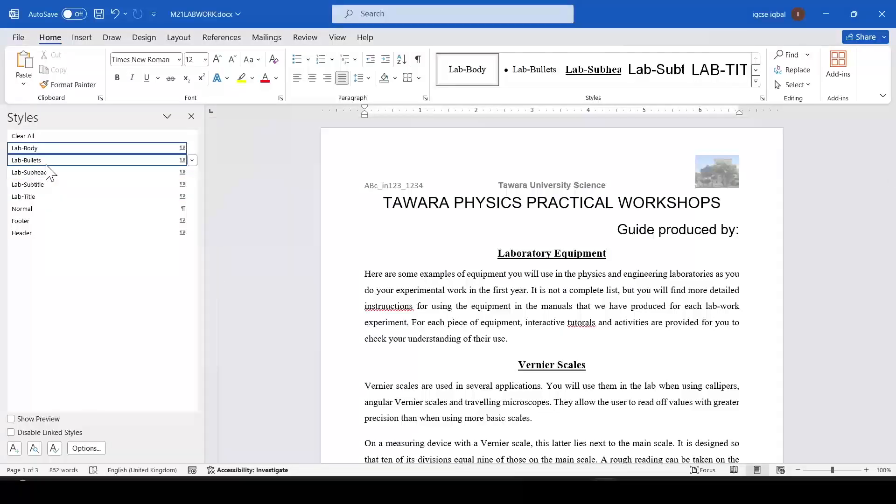
Step: Highlight "Lab-Bullets" in the exam paper's house style table and return to the Word document
{"action": "key", "text": "alt+Tab"}
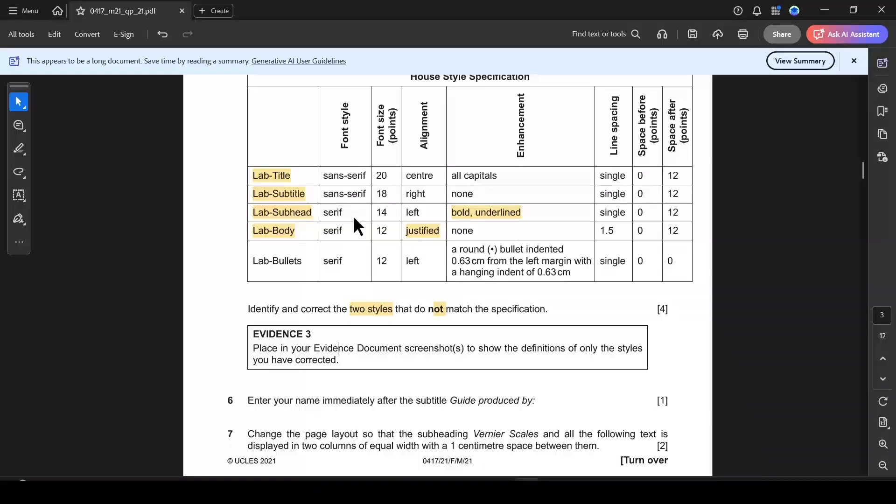
{"action": "left_click_drag", "start_coordinate": [256, 260], "coordinate": [297, 262]}
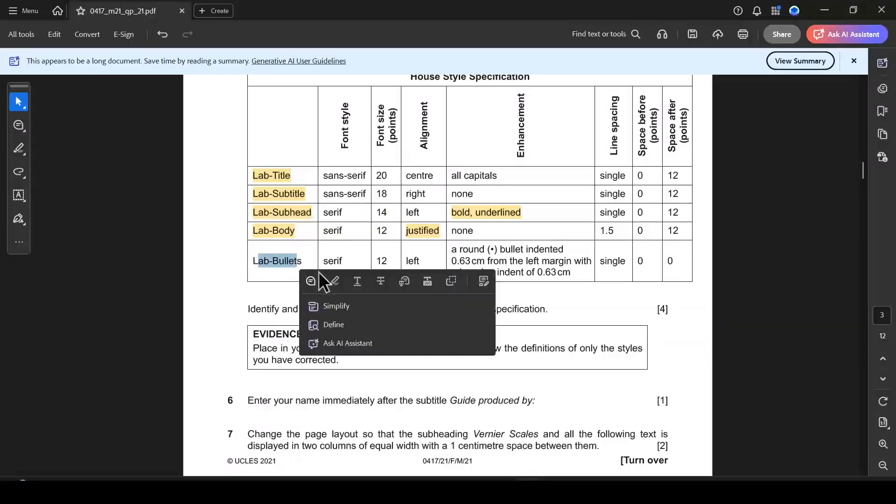
{"action": "left_click", "coordinate": [334, 280]}
{"action": "key", "text": "alt+Tab"}
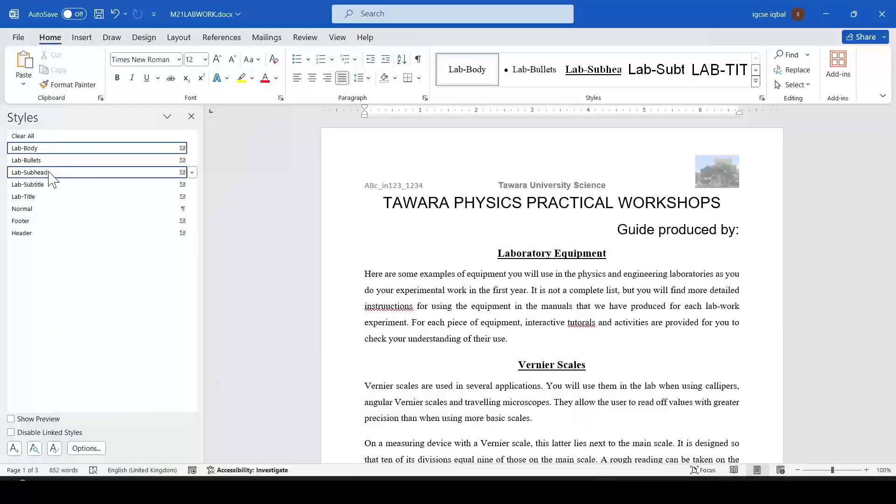
Step: Inspect the Lab-Subhead style's definition in the document and close it without changing anything
{"action": "left_click", "coordinate": [266, 291]}
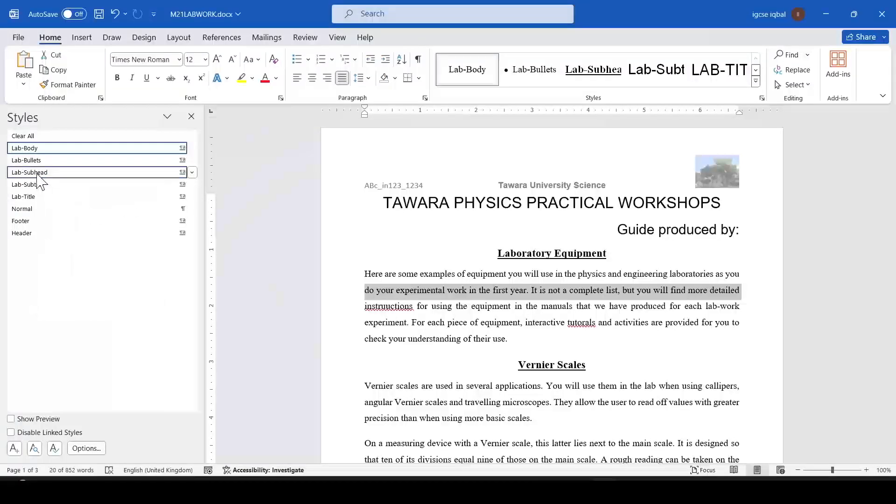
{"action": "left_click", "coordinate": [192, 172]}
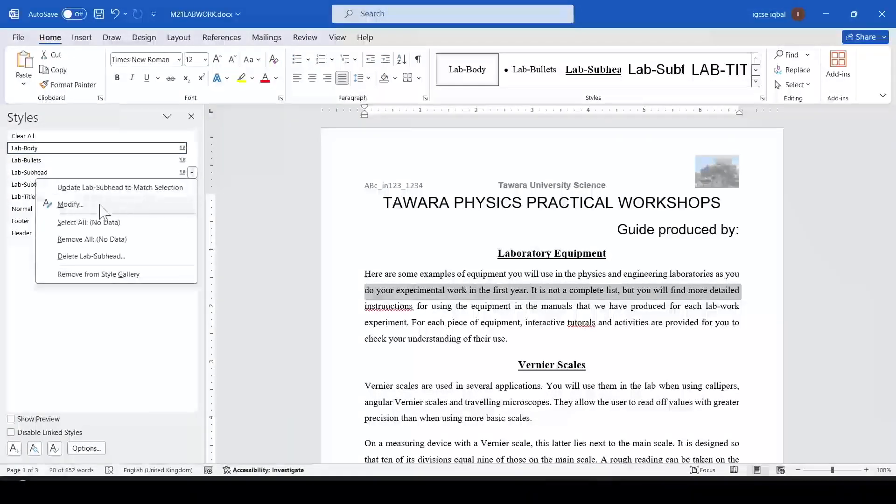
{"action": "left_click", "coordinate": [70, 205]}
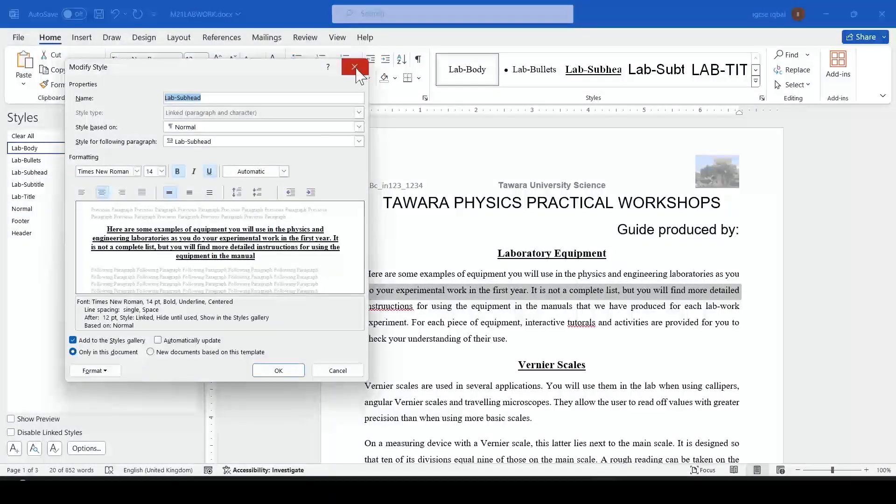
{"action": "left_click", "coordinate": [355, 69]}
Step: Switch to the exam paper and highlight question 6's instruction to enter a name immediately after the subtitle
{"action": "key", "text": "alt+Tab"}
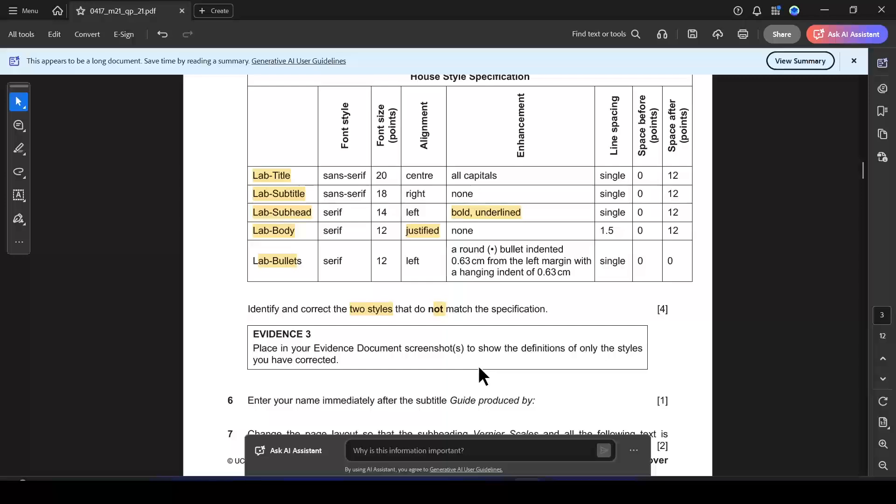
{"action": "scroll", "coordinate": [478, 368], "scroll_direction": "down", "scroll_amount": 2}
{"action": "left_click_drag", "start_coordinate": [250, 357], "coordinate": [539, 360]}
{"action": "left_click", "coordinate": [467, 375]}
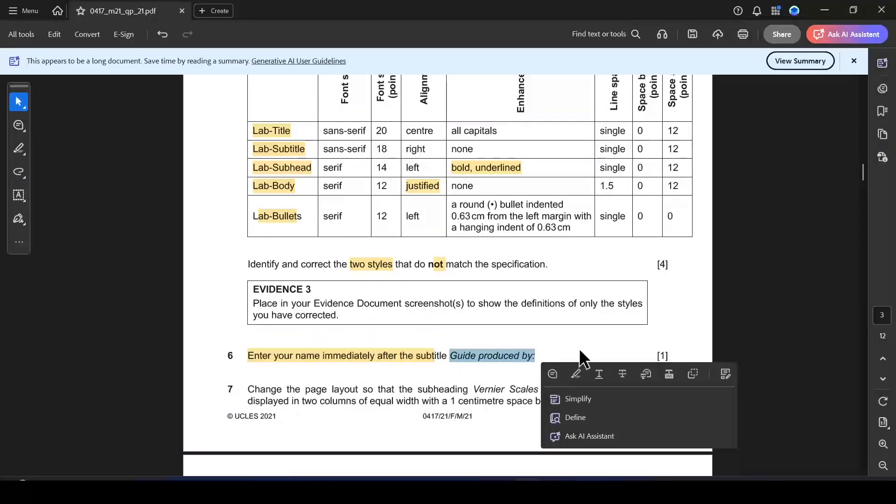
{"action": "scroll", "coordinate": [578, 349], "scroll_direction": "up", "scroll_amount": 4}
Step: Return to the Word document and add "ABC" immediately after the subtitle "Guide produced by:"
{"action": "key", "text": "alt+Tab"}
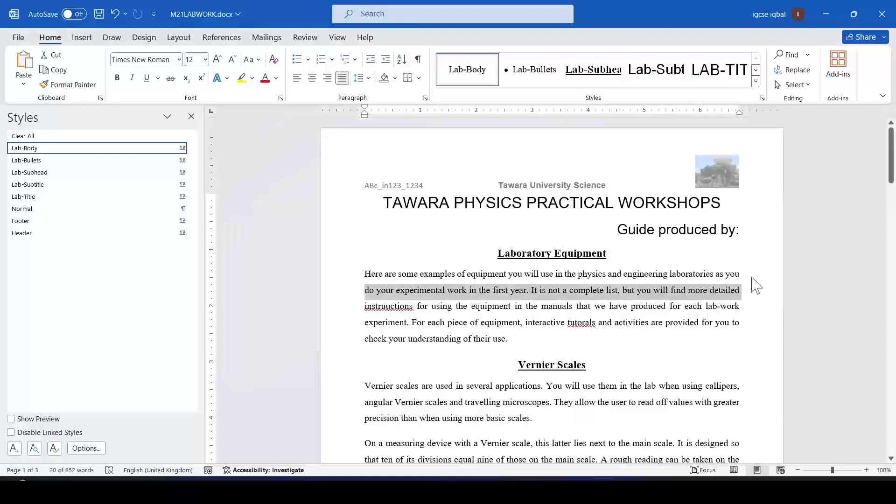
{"action": "left_click", "coordinate": [742, 231]}
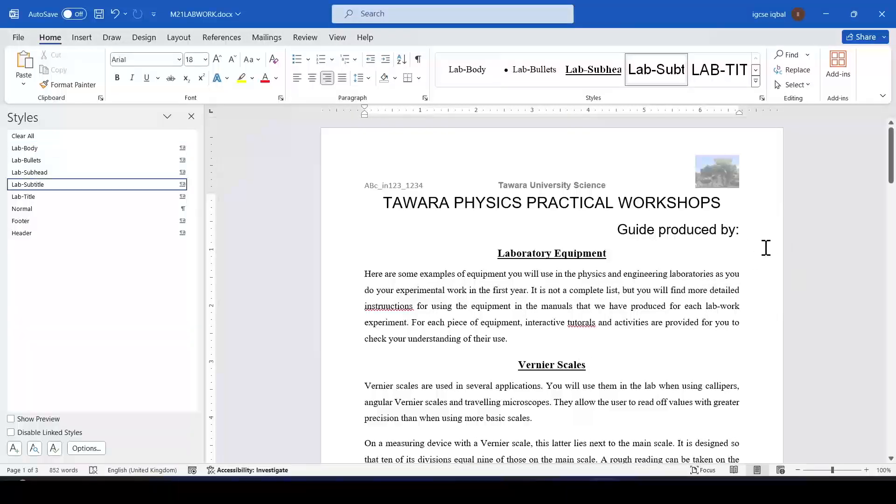
{"action": "key", "text": "Caps_Lock"}
{"action": "type", "text": "ABC"}
Step: Switch to the exam paper and highlight "Vernier Scales" in question 7
{"action": "key", "text": "alt+Tab"}
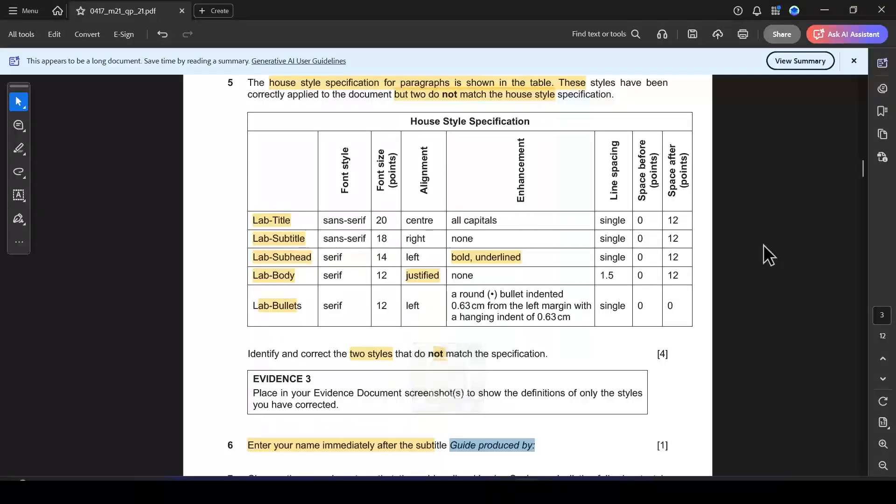
{"action": "key", "text": "alt+Tab"}
{"action": "key", "text": "alt+Tab"}
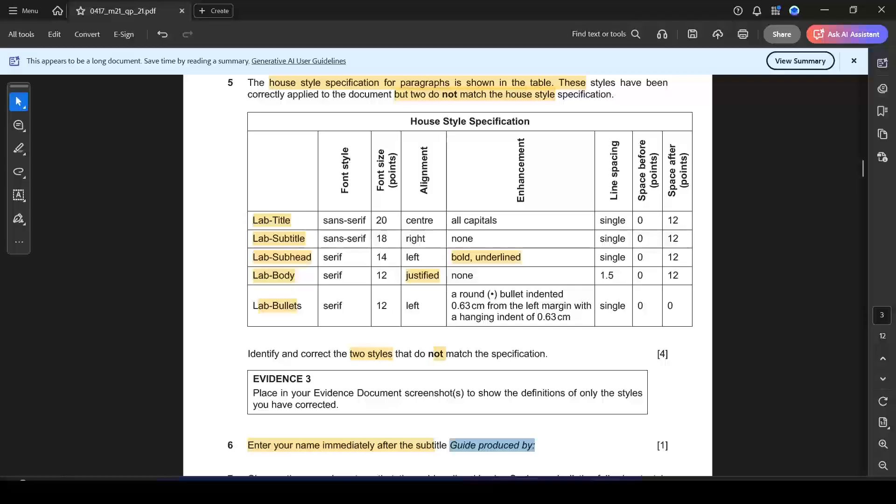
{"action": "scroll", "coordinate": [390, 339], "scroll_direction": "down", "scroll_amount": 3}
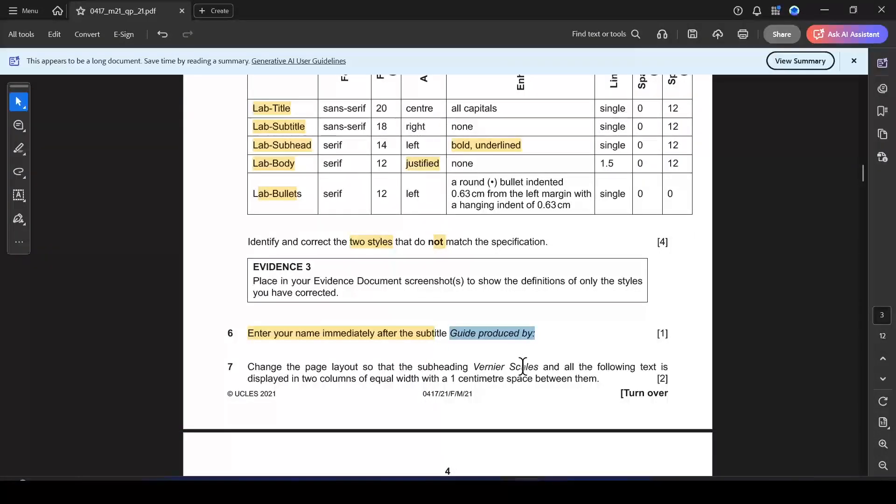
{"action": "scroll", "coordinate": [433, 389], "scroll_direction": "down", "scroll_amount": 1}
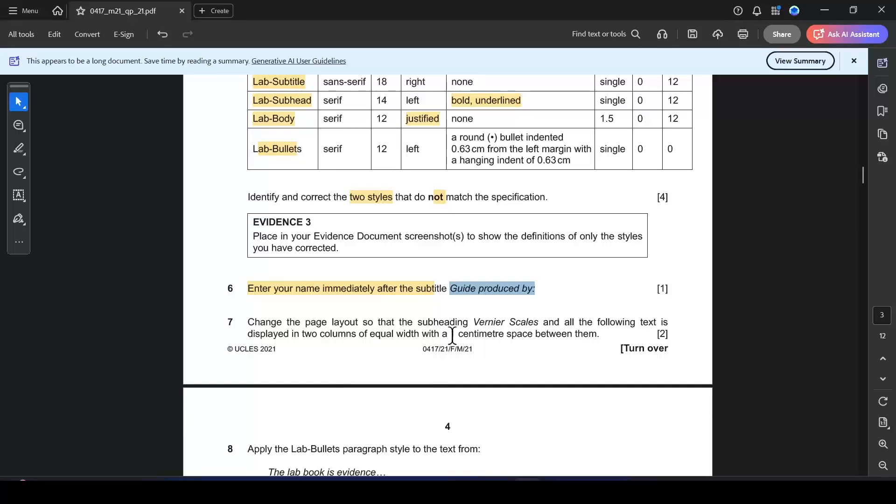
{"action": "left_click_drag", "start_coordinate": [473, 322], "coordinate": [537, 322]}
Step: Locate the "Vernier Scales" subheading in the Word document and reread the exam paper's column layout instruction
{"action": "key", "text": "alt+Tab"}
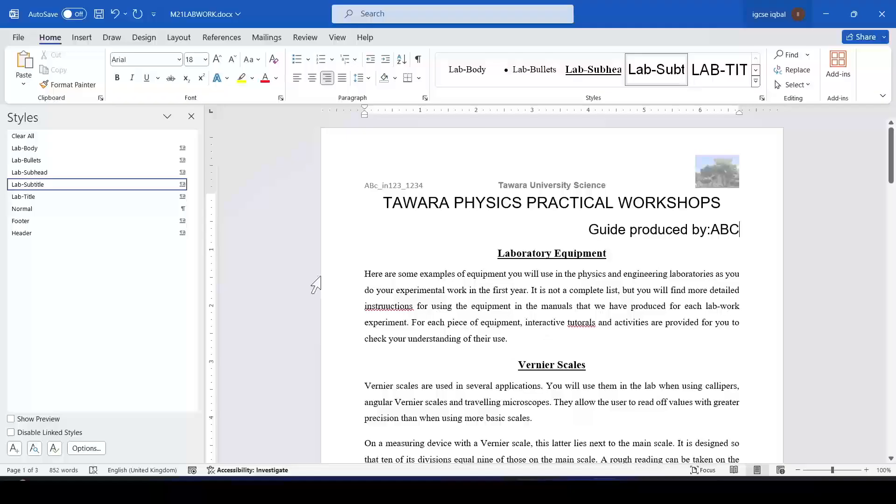
{"action": "left_click", "coordinate": [521, 365]}
{"action": "key", "text": "alt+Tab"}
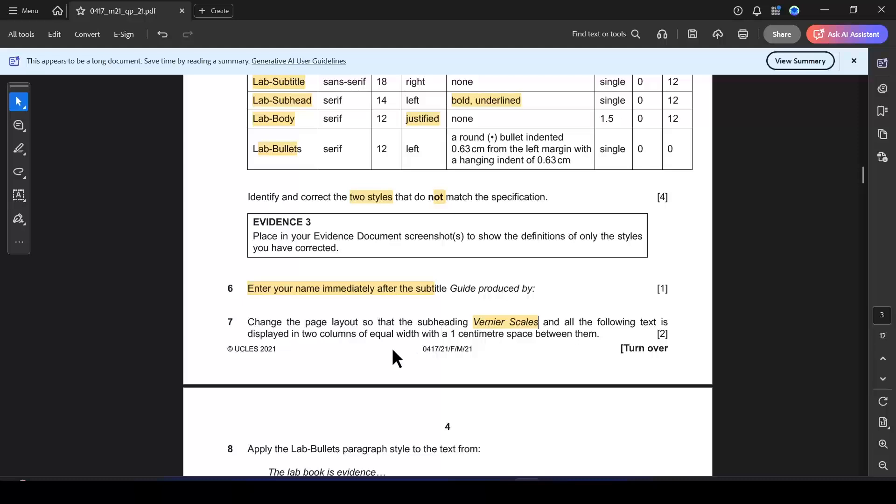
{"action": "scroll", "coordinate": [510, 335], "scroll_direction": "down", "scroll_amount": 1}
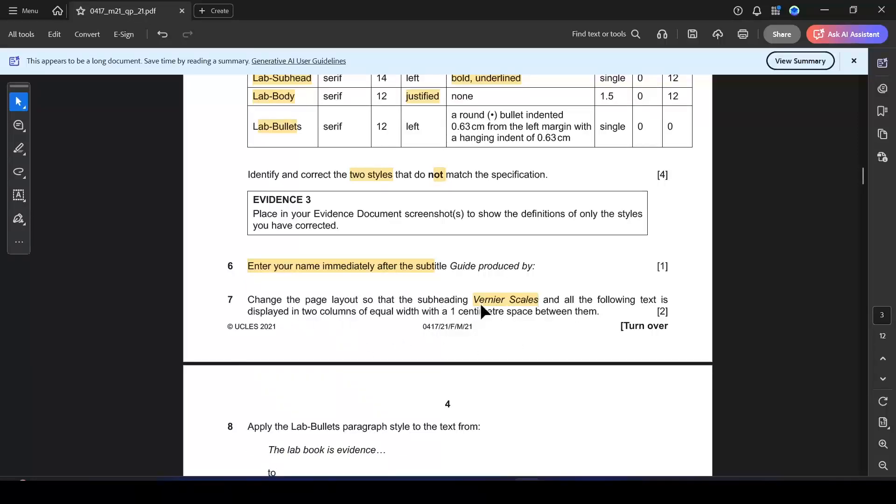
{"action": "key", "text": "alt+Tab"}
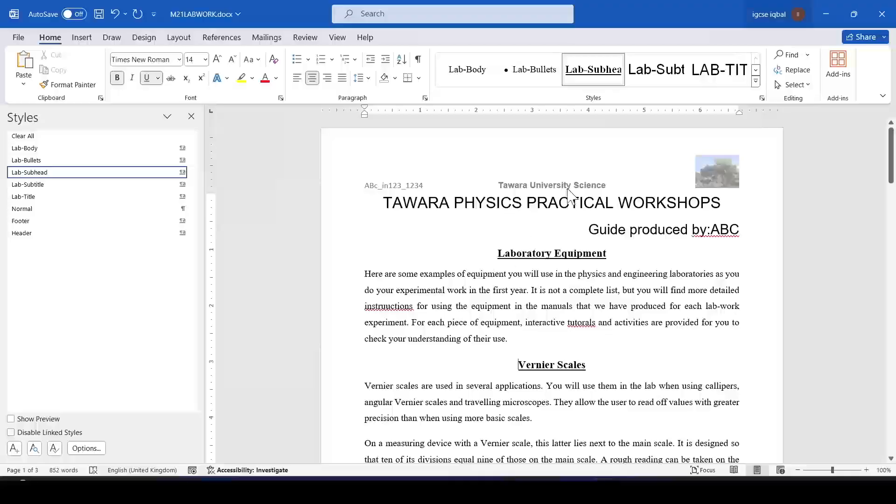
Step: Format the text from the "Vernier Scales" subheading to the document's end as two equal-width columns with 1 cm spacing
{"action": "left_click_drag", "start_coordinate": [502, 357], "coordinate": [556, 428]}
{"action": "left_click", "coordinate": [529, 338]}
{"action": "left_click_drag", "start_coordinate": [517, 322], "coordinate": [698, 316]}
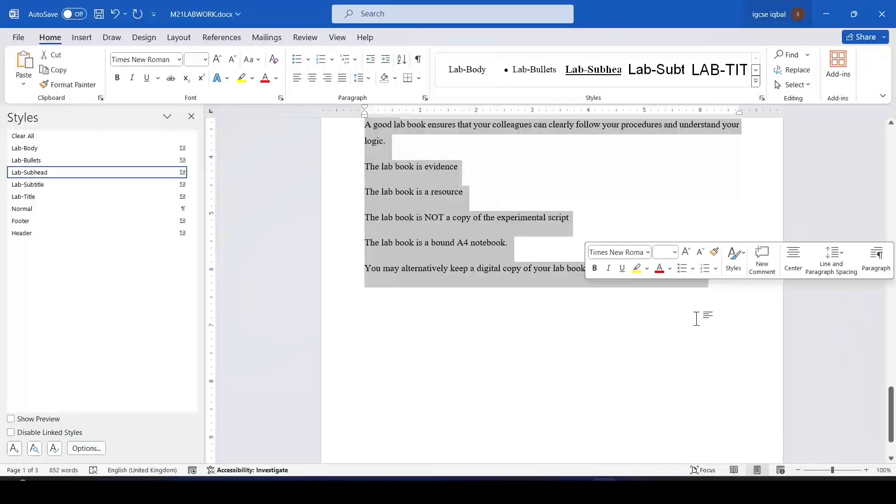
{"action": "left_click", "coordinate": [175, 40]}
{"action": "left_click", "coordinate": [117, 70]}
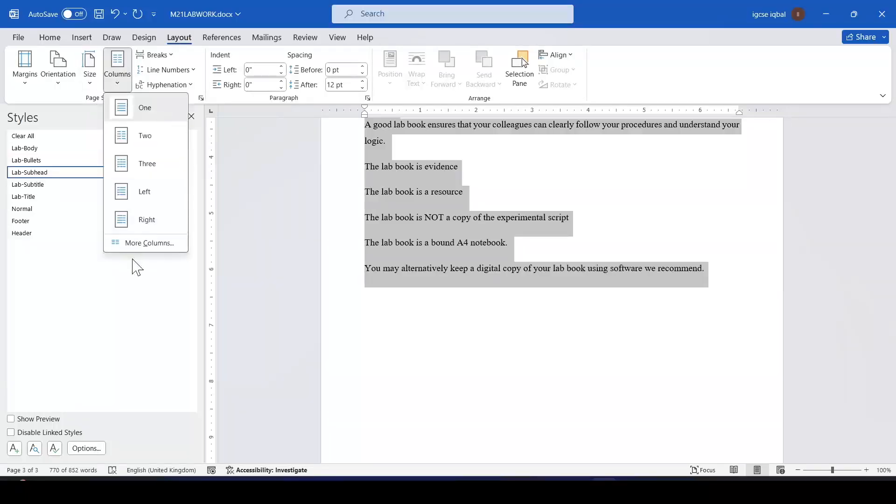
{"action": "left_click", "coordinate": [149, 244]}
{"action": "left_click", "coordinate": [402, 170]}
{"action": "key", "text": "alt+Tab"}
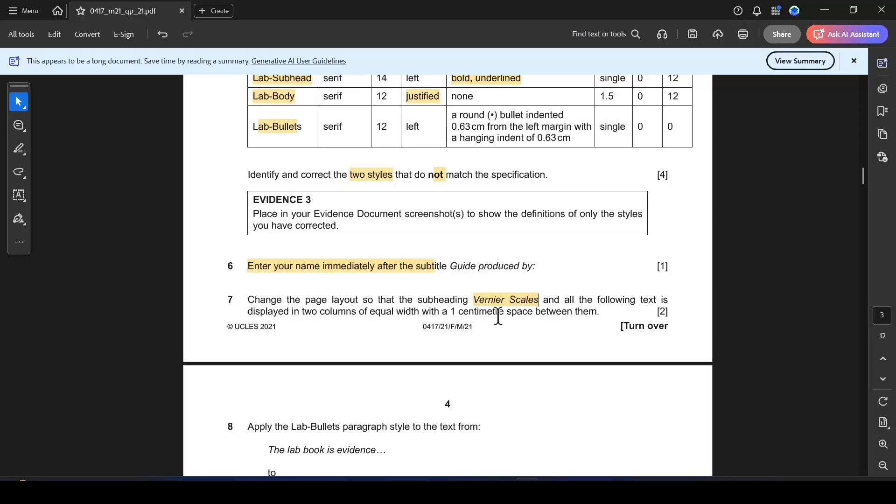
{"action": "key", "text": "alt+Tab"}
{"action": "left_click", "coordinate": [438, 238]}
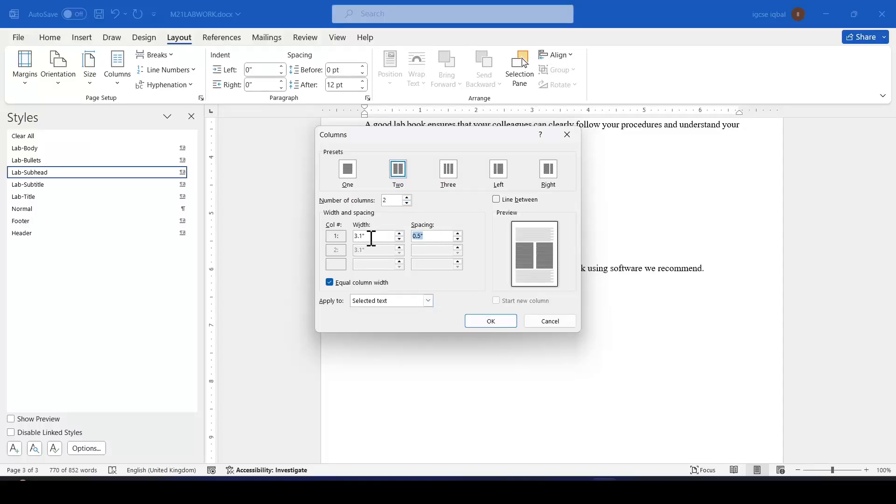
{"action": "type", "text": "1CM"}
{"action": "left_click", "coordinate": [490, 321]}
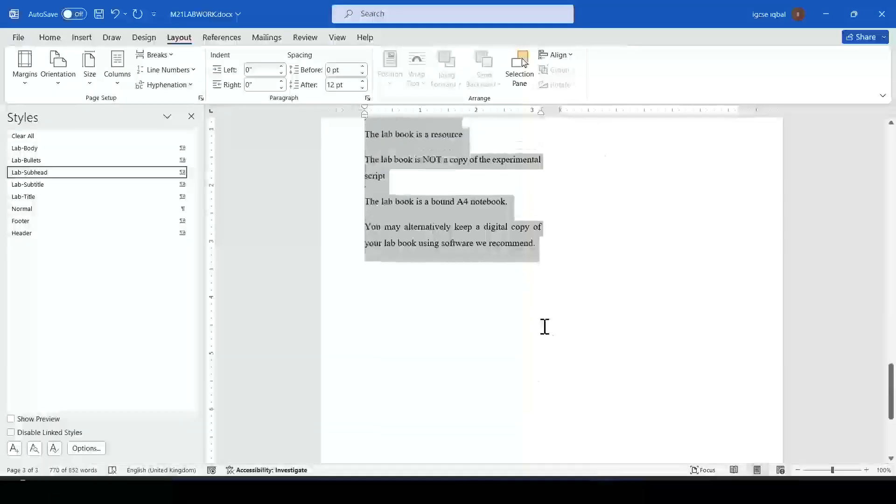
{"action": "scroll", "coordinate": [544, 325], "scroll_direction": "up", "scroll_amount": 15}
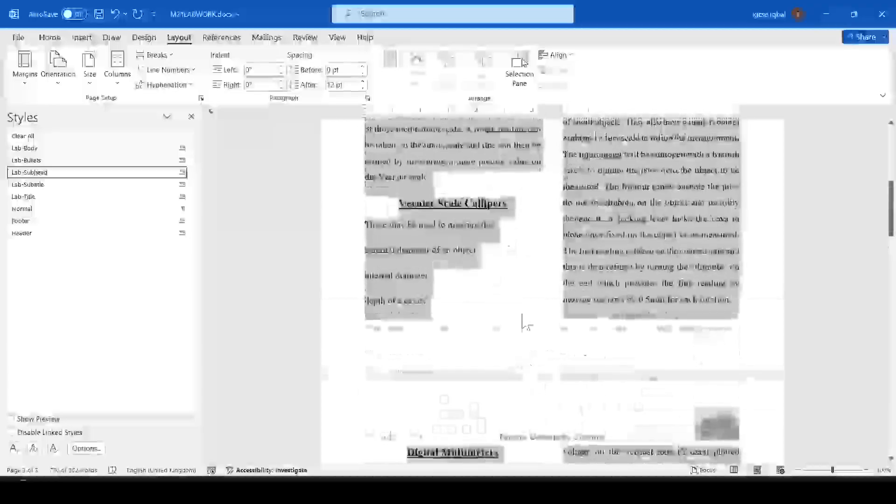
{"action": "scroll", "coordinate": [522, 322], "scroll_direction": "up", "scroll_amount": 10}
Step: Switch to the exam paper and highlight "Lab-Bullets paragraph" in question 8
{"action": "key", "text": "alt+Tab"}
{"action": "scroll", "coordinate": [405, 345], "scroll_direction": "down", "scroll_amount": 5}
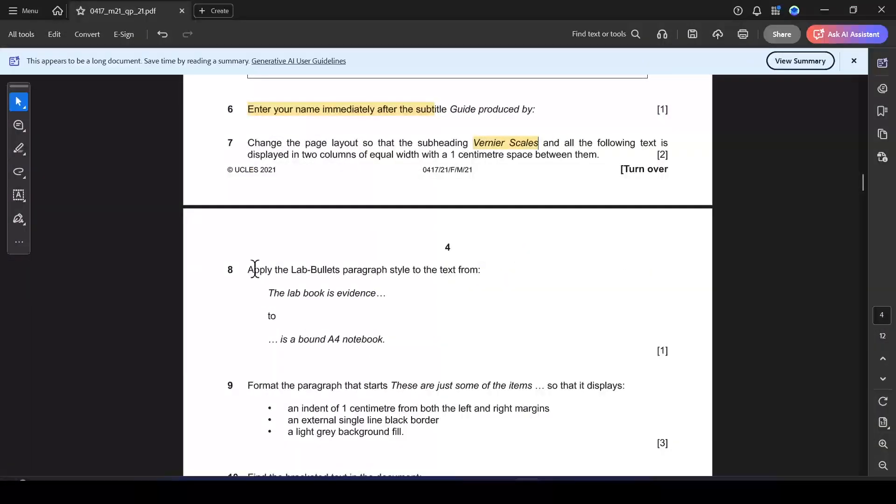
{"action": "left_click_drag", "start_coordinate": [293, 270], "coordinate": [367, 270]}
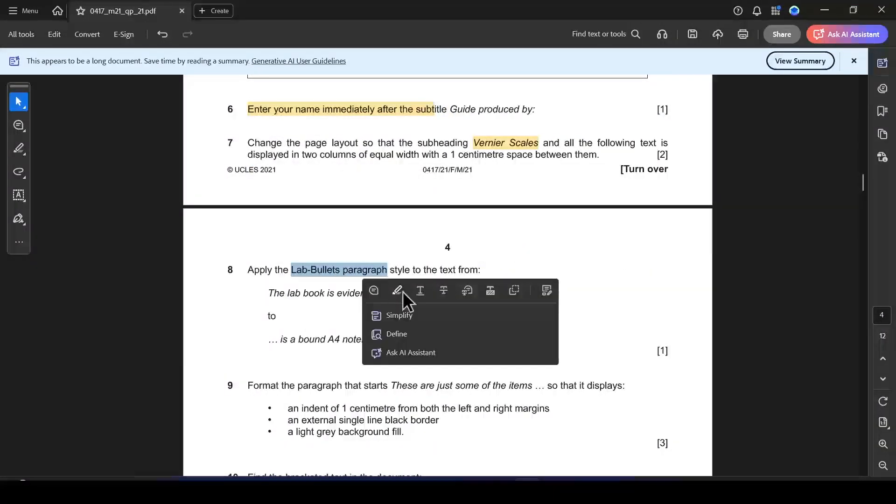
{"action": "left_click", "coordinate": [399, 290]}
Step: Find the passage starting "The lab book is evidence" in the Word document, rechecking question 8 for the wording
{"action": "key", "text": "alt+Tab"}
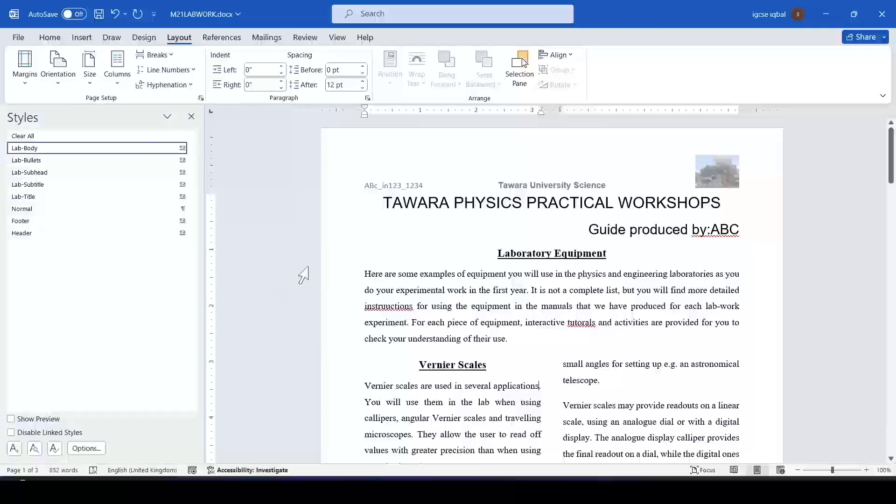
{"action": "scroll", "coordinate": [472, 321], "scroll_direction": "down", "scroll_amount": 14}
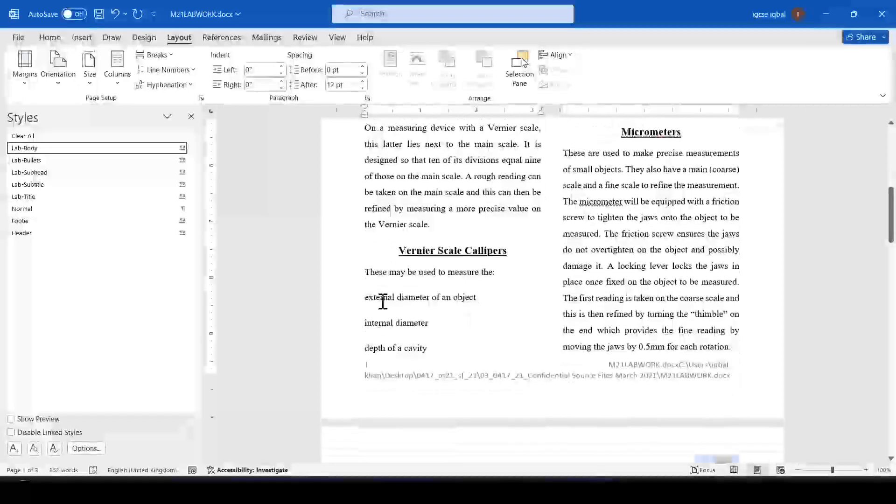
{"action": "key", "text": "alt+Tab"}
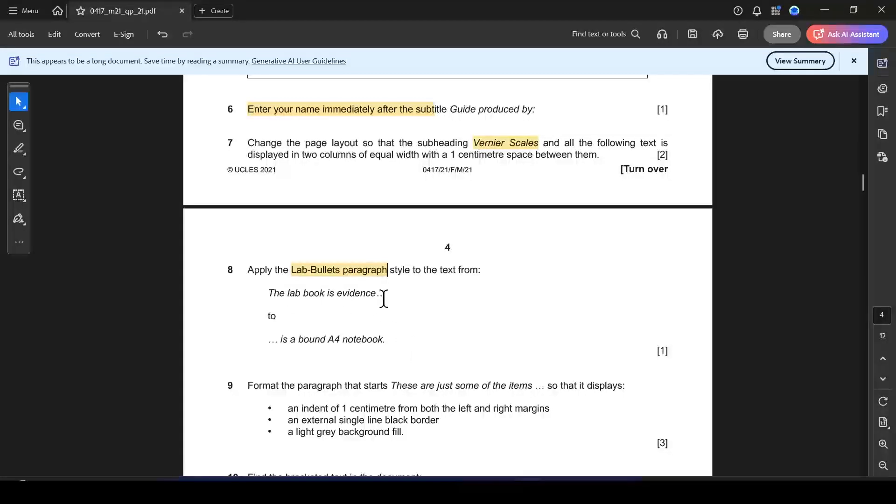
{"action": "key", "text": "alt+Tab"}
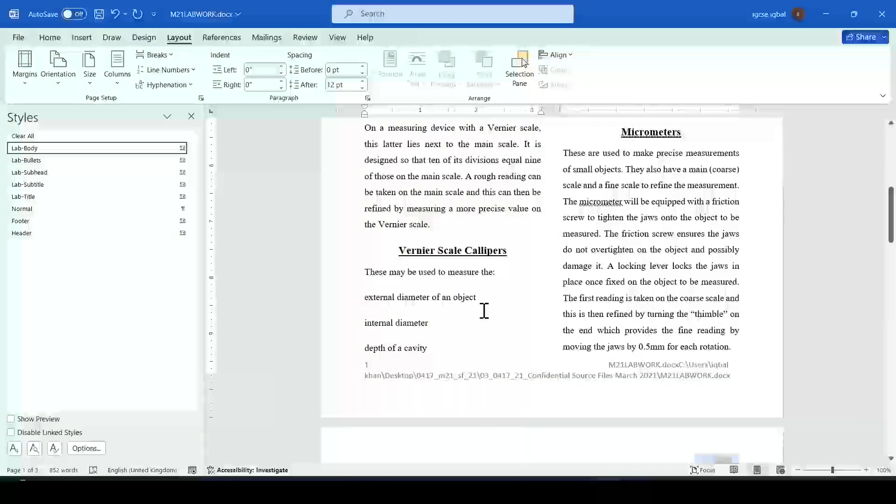
{"action": "scroll", "coordinate": [485, 317], "scroll_direction": "down", "scroll_amount": 1}
{"action": "scroll", "coordinate": [485, 317], "scroll_direction": "down", "scroll_amount": 15}
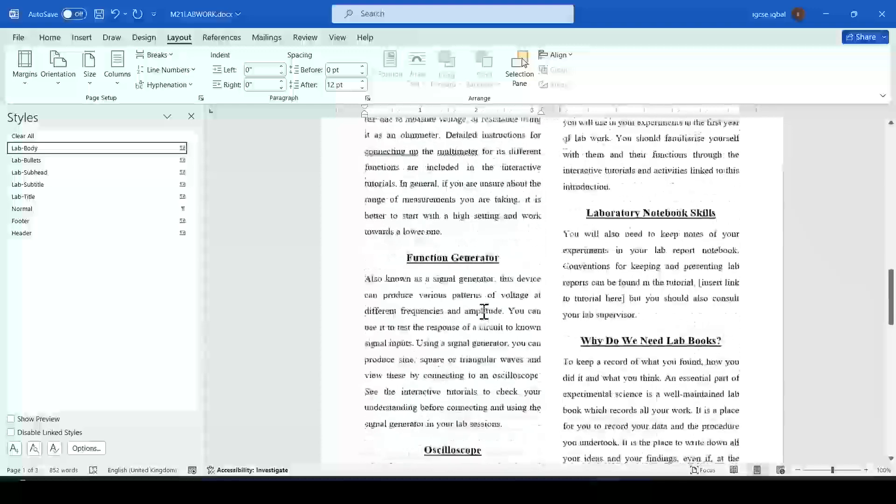
{"action": "scroll", "coordinate": [485, 312], "scroll_direction": "down", "scroll_amount": 10}
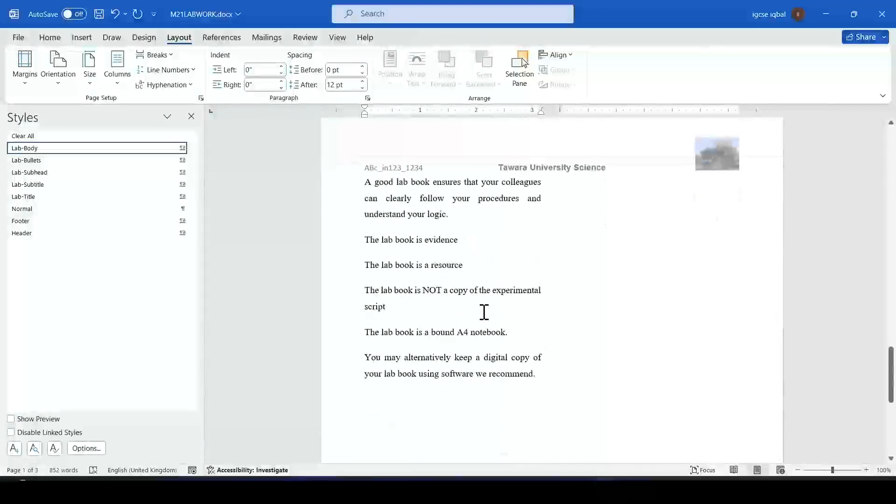
{"action": "left_click", "coordinate": [366, 241]}
{"action": "left_click_drag", "start_coordinate": [366, 240], "coordinate": [535, 370]}
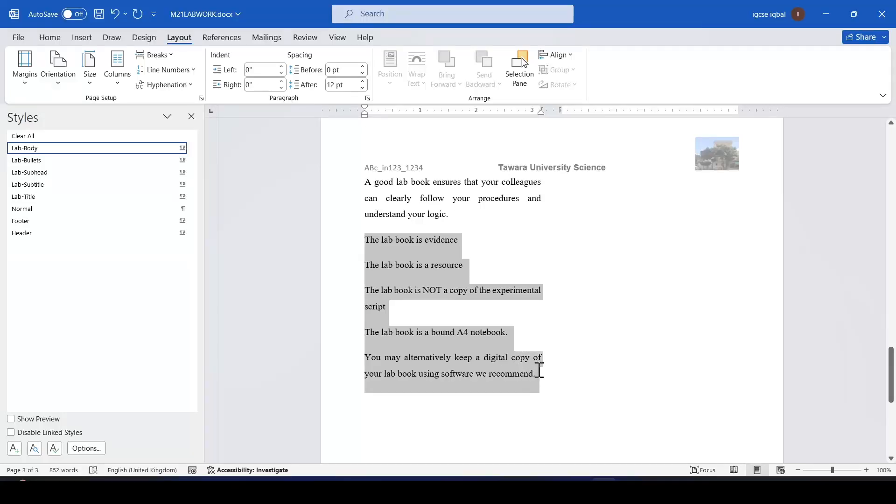
{"action": "left_click_drag", "start_coordinate": [540, 370], "coordinate": [540, 370]}
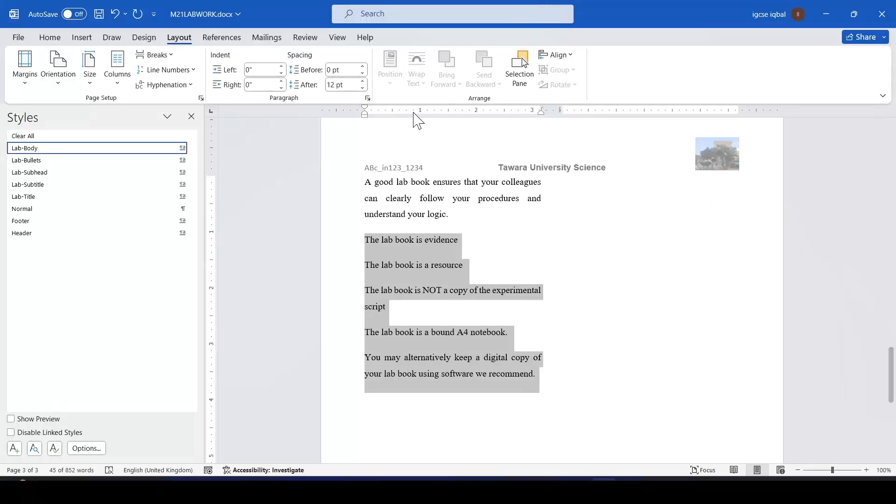
Step: Apply the Lab-Bullets style to the lines from "The lab book is evidence" to "The lab book is a bound A4 notebook."
{"action": "key", "text": "alt+Tab"}
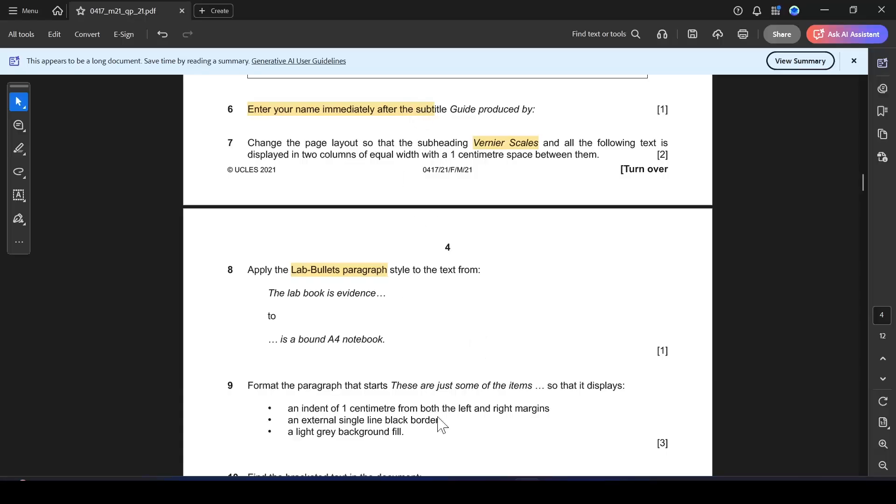
{"action": "key", "text": "alt+Tab"}
{"action": "left_click", "coordinate": [499, 400]}
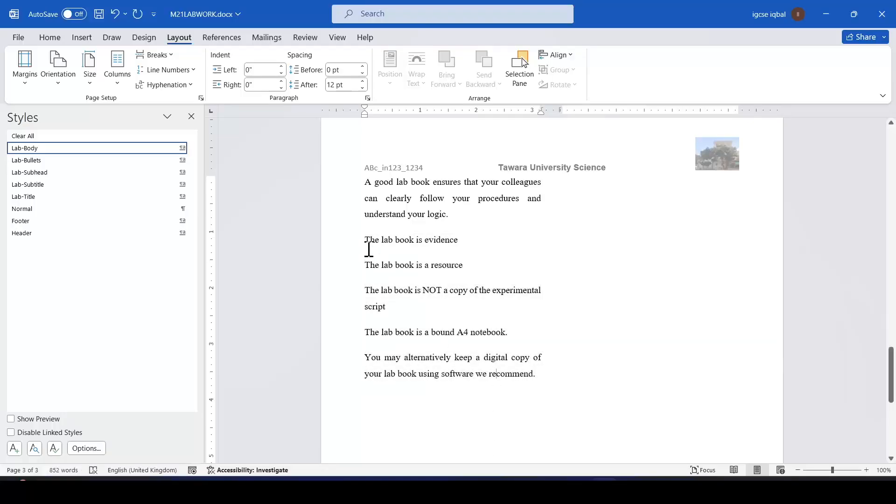
{"action": "left_click_drag", "start_coordinate": [366, 240], "coordinate": [512, 326]}
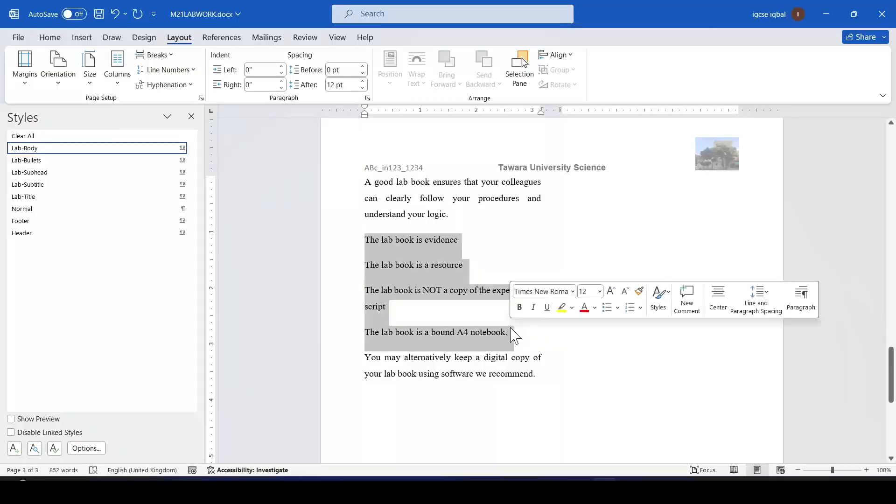
{"action": "key", "text": "alt+Tab"}
{"action": "key", "text": "alt+Tab"}
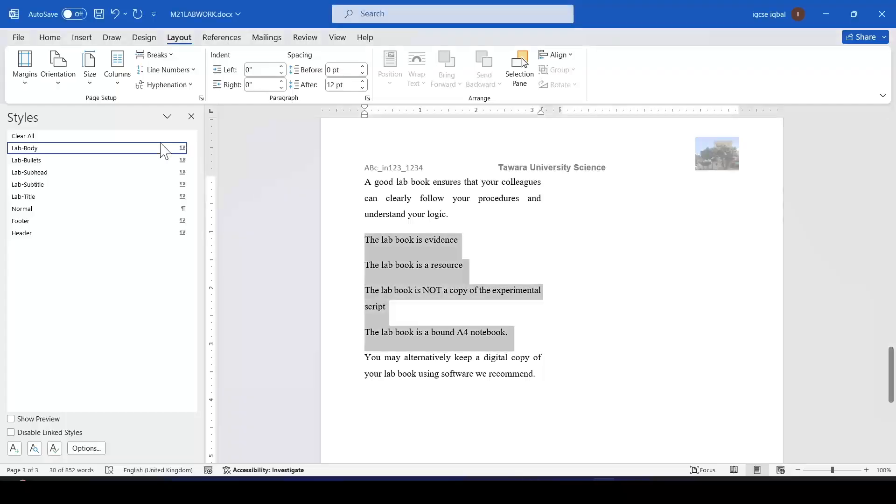
{"action": "left_click", "coordinate": [47, 163]}
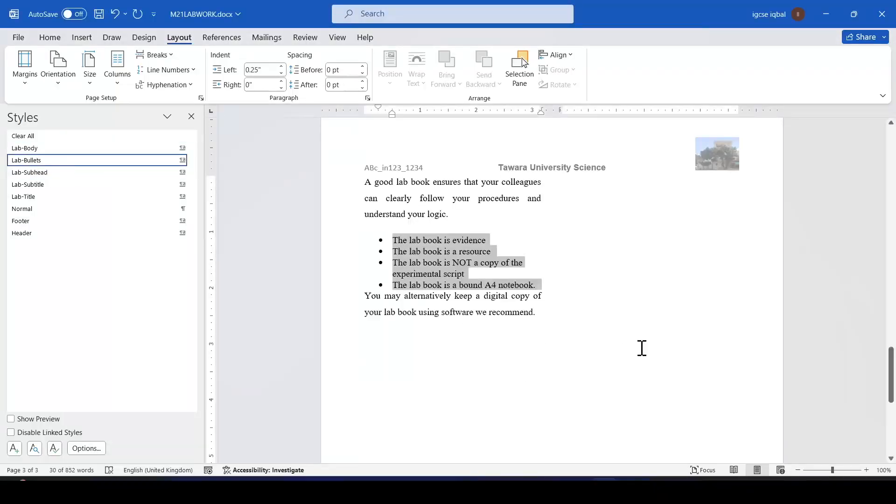
Step: Switch to the exam paper and highlight "These are just some of the items" in question 9
{"action": "key", "text": "alt+Tab"}
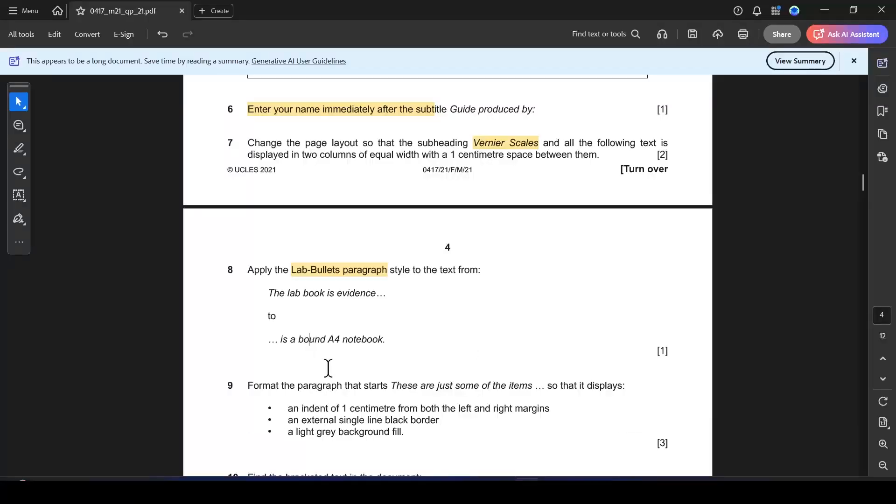
{"action": "scroll", "coordinate": [328, 368], "scroll_direction": "down", "scroll_amount": 2}
{"action": "left_click_drag", "start_coordinate": [351, 322], "coordinate": [514, 324]}
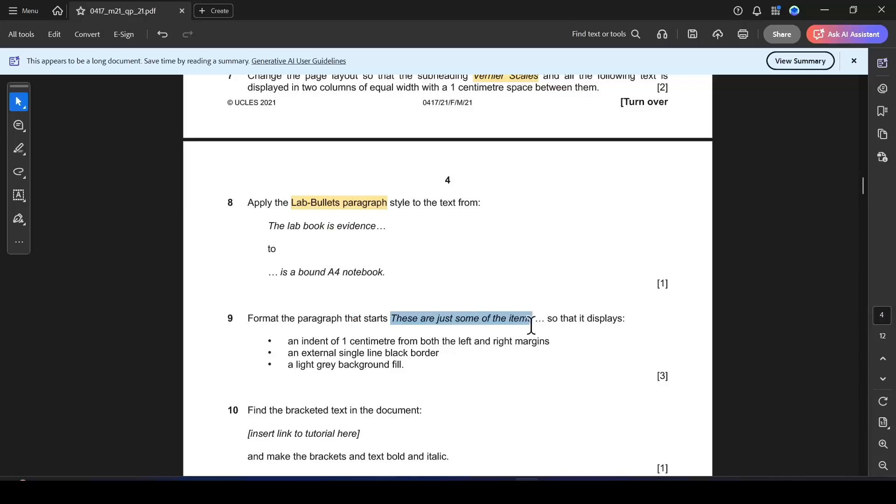
{"action": "left_click", "coordinate": [568, 337]}
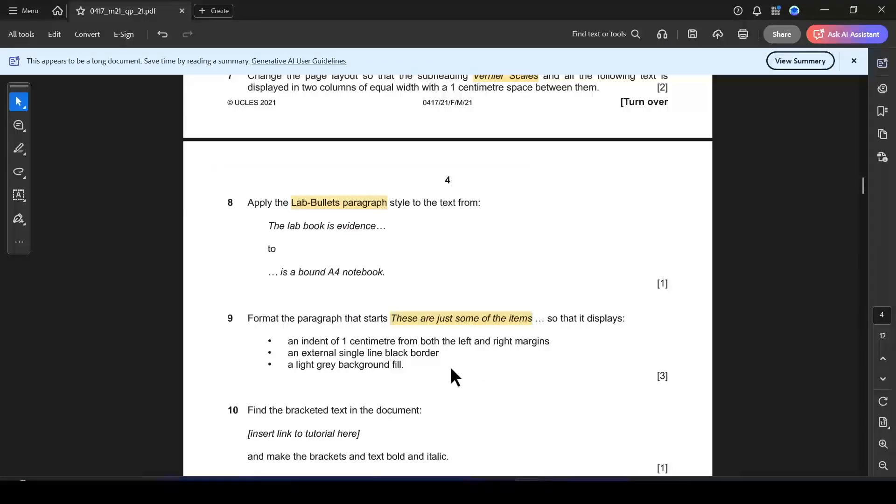
Step: Look through the Word document for the paragraph named in question 9, rechecking its opening words in the exam paper
{"action": "key", "text": "alt+Tab"}
{"action": "scroll", "coordinate": [490, 361], "scroll_direction": "up", "scroll_amount": 6}
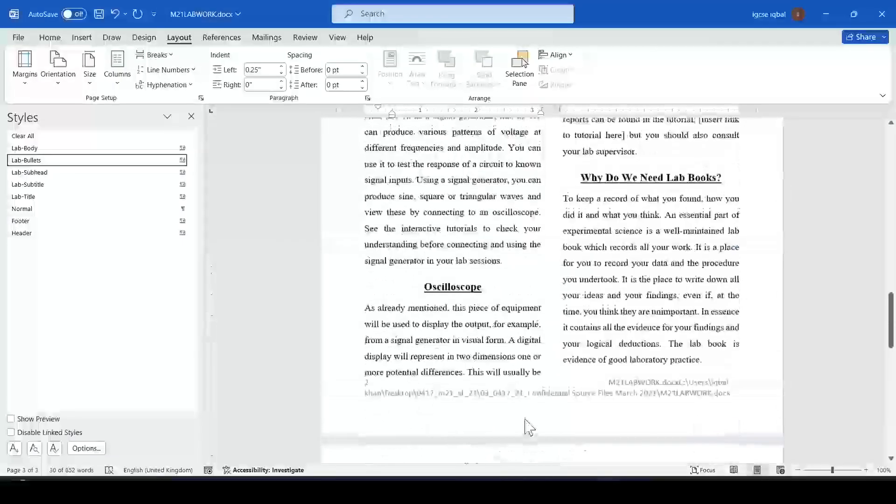
{"action": "scroll", "coordinate": [545, 388], "scroll_direction": "up", "scroll_amount": 3}
{"action": "scroll", "coordinate": [549, 386], "scroll_direction": "up", "scroll_amount": 5}
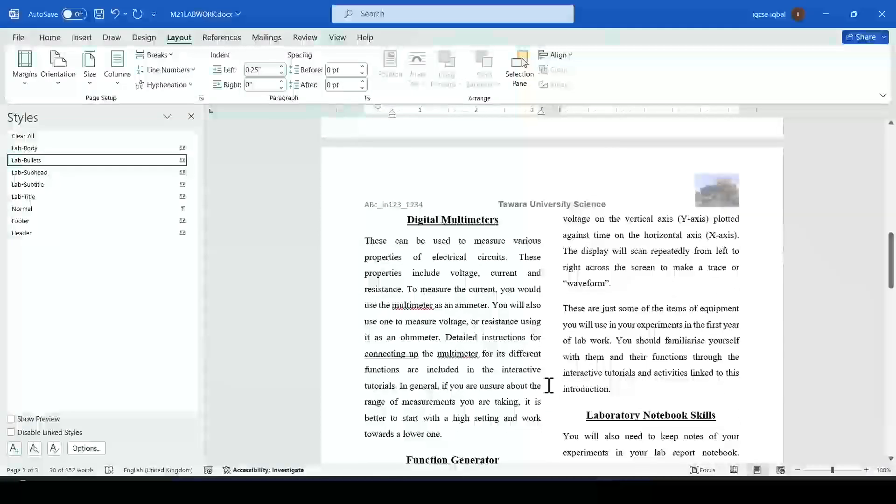
{"action": "scroll", "coordinate": [548, 385], "scroll_direction": "up", "scroll_amount": 5}
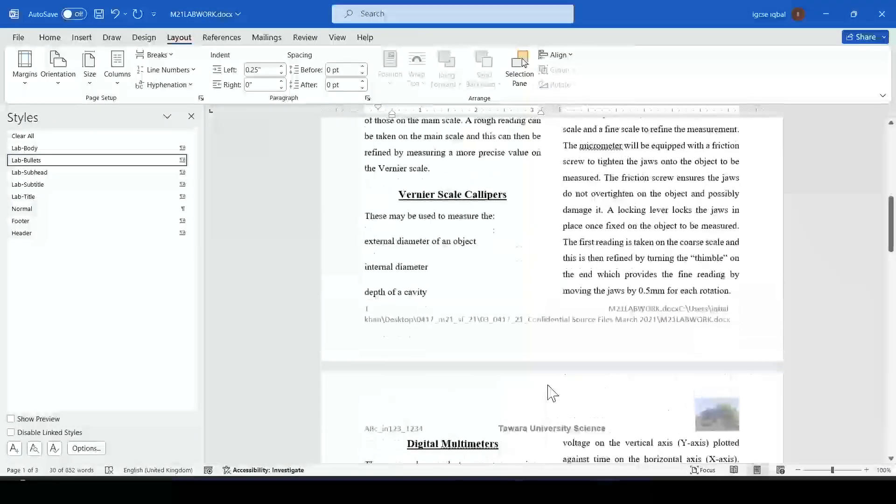
{"action": "scroll", "coordinate": [552, 393], "scroll_direction": "up", "scroll_amount": 1}
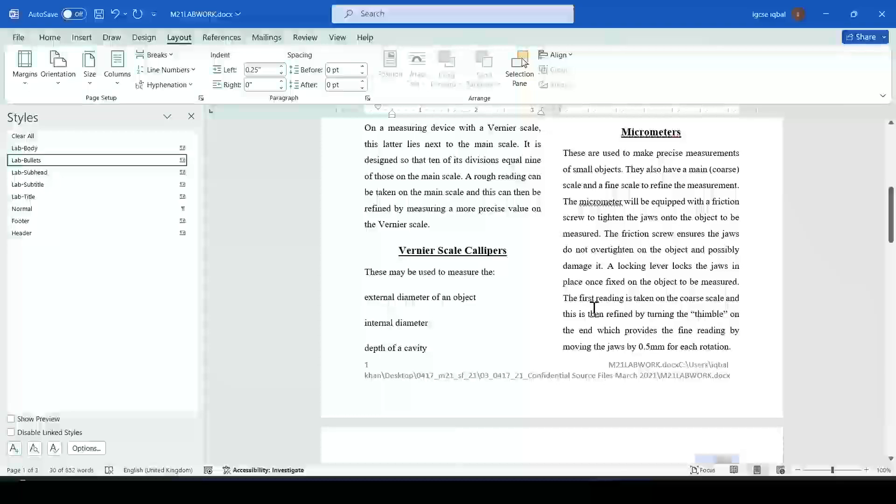
{"action": "scroll", "coordinate": [594, 309], "scroll_direction": "up", "scroll_amount": 3}
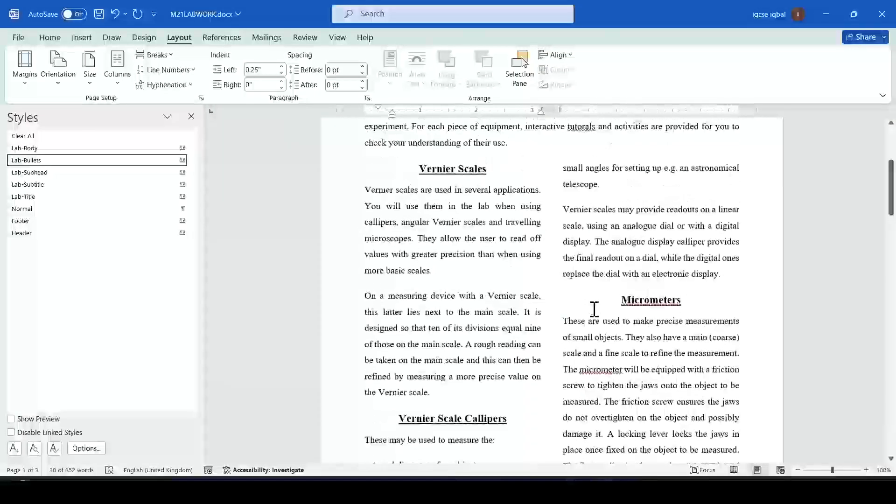
{"action": "scroll", "coordinate": [594, 309], "scroll_direction": "up", "scroll_amount": 2}
{"action": "scroll", "coordinate": [594, 309], "scroll_direction": "down", "scroll_amount": 2}
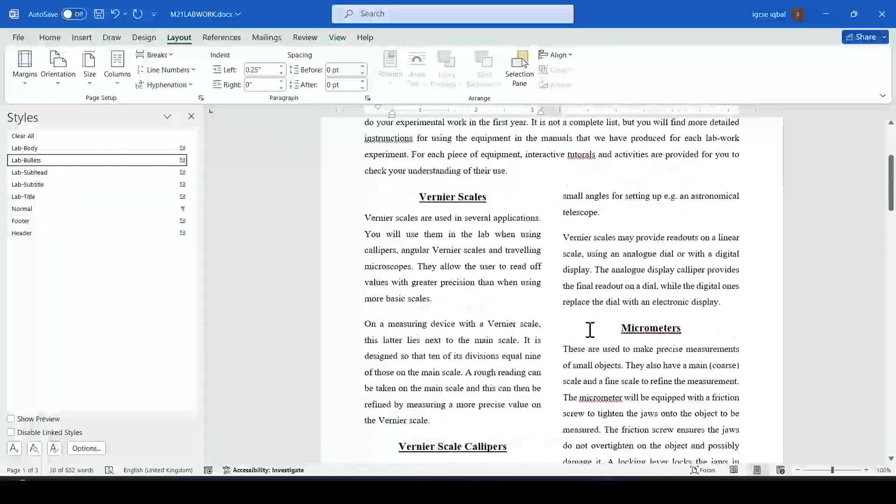
{"action": "key", "text": "alt+Tab"}
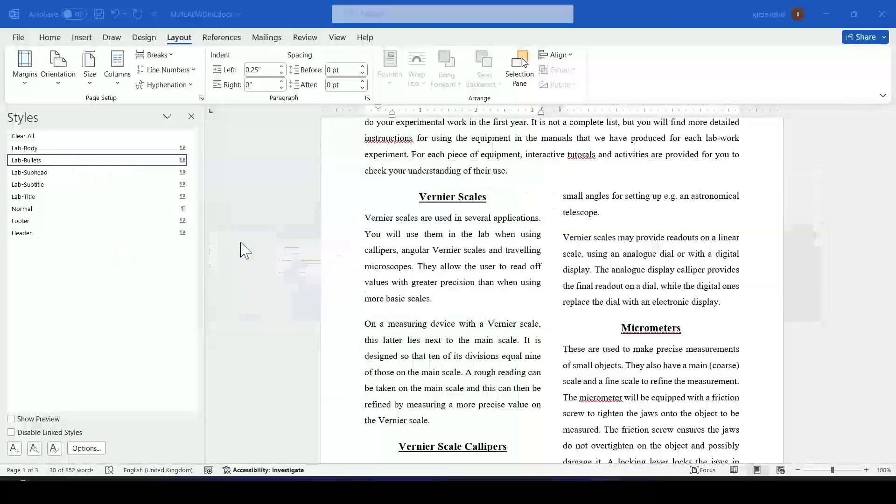
{"action": "key", "text": "alt+Tab"}
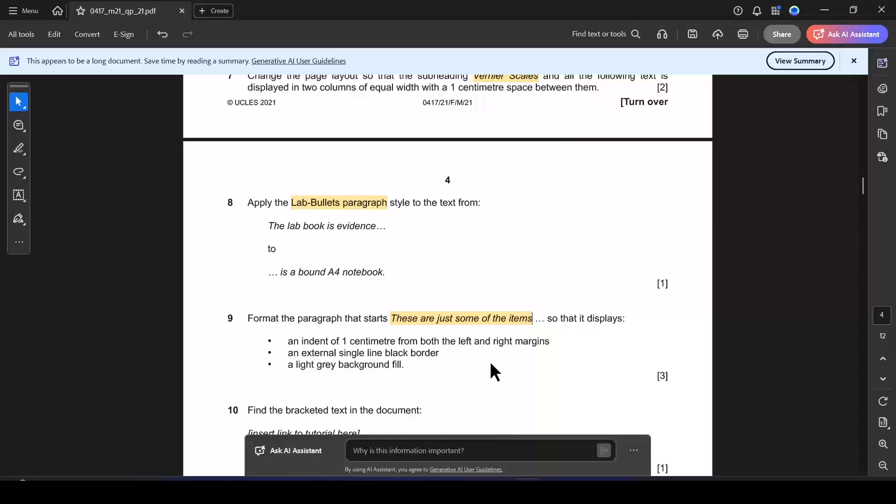
{"action": "key", "text": "alt+Tab"}
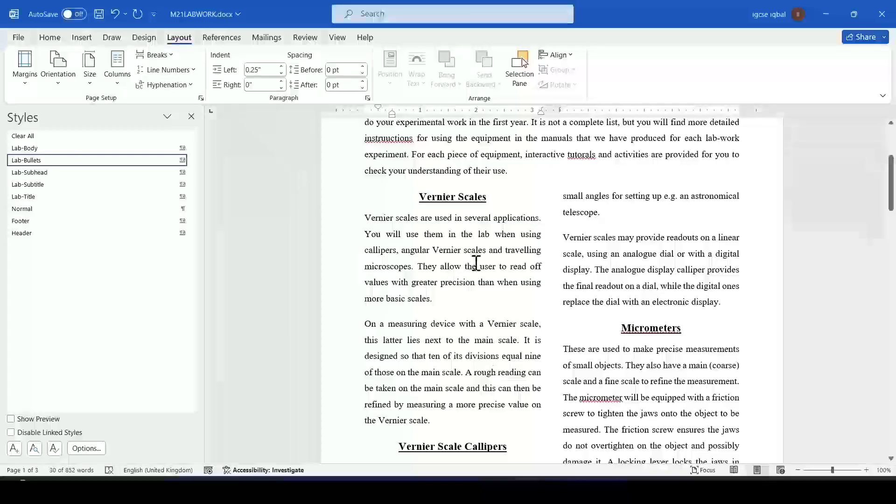
Step: Try to find the paragraph by searching the document for "THERE ARE JUST SOME"
{"action": "key", "text": "ctrl+f"}
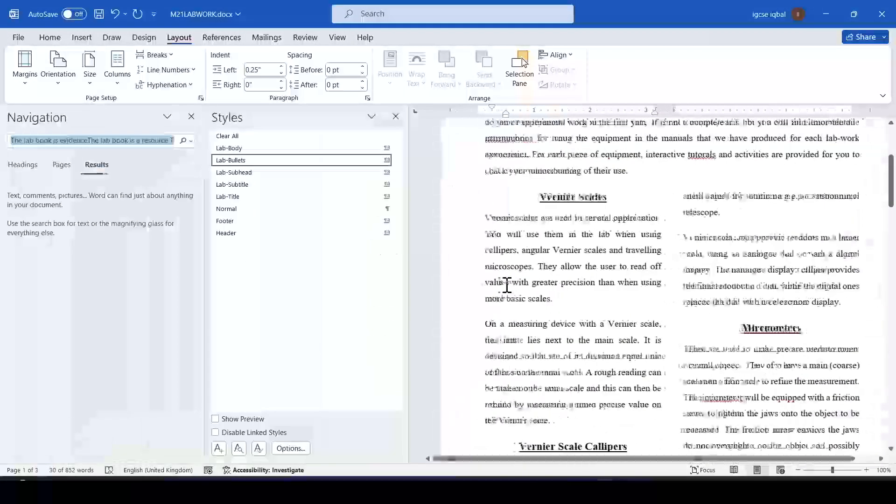
{"action": "type", "text": "THERE "}
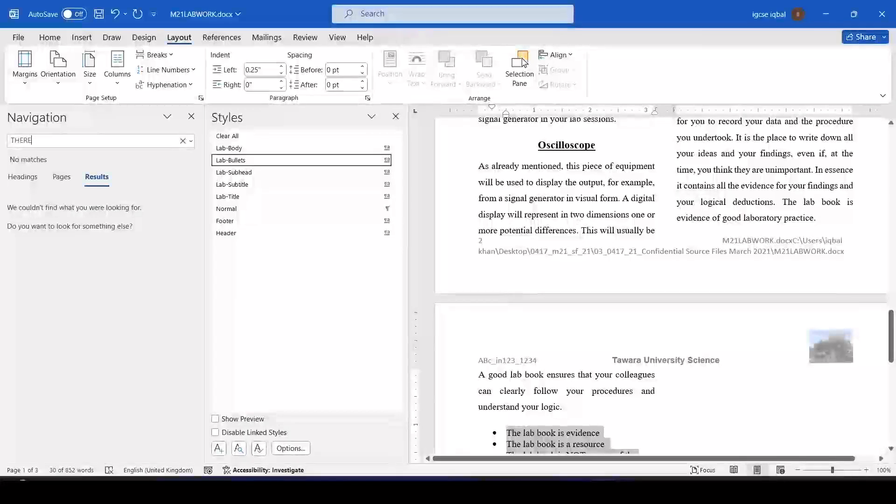
{"action": "type", "text": "ARE JU"}
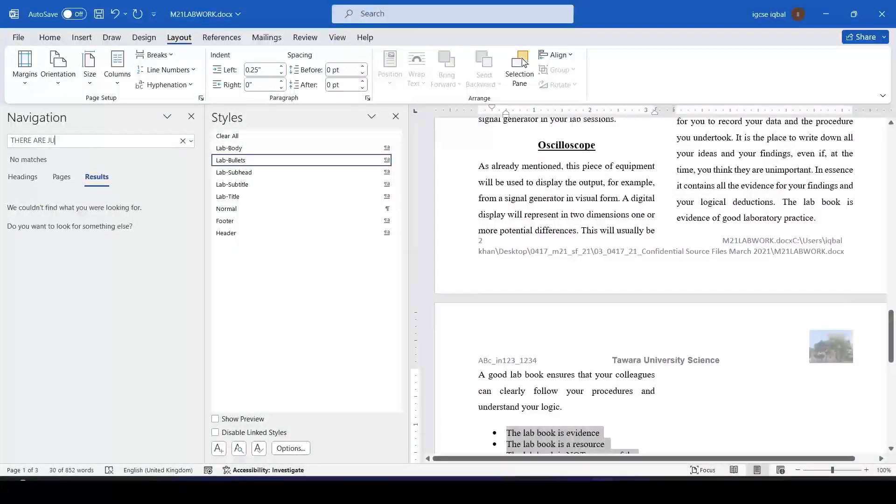
{"action": "type", "text": "ST SOME"}
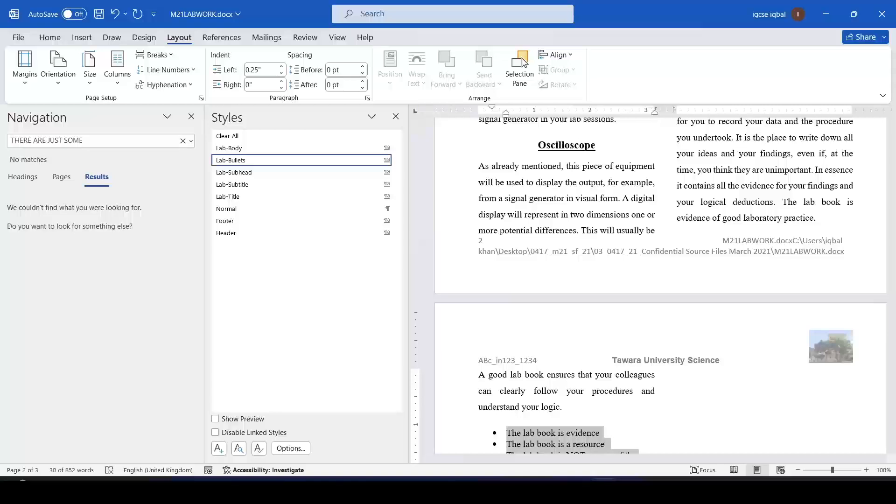
{"action": "left_click", "coordinate": [630, 202]}
{"action": "left_click", "coordinate": [122, 142]}
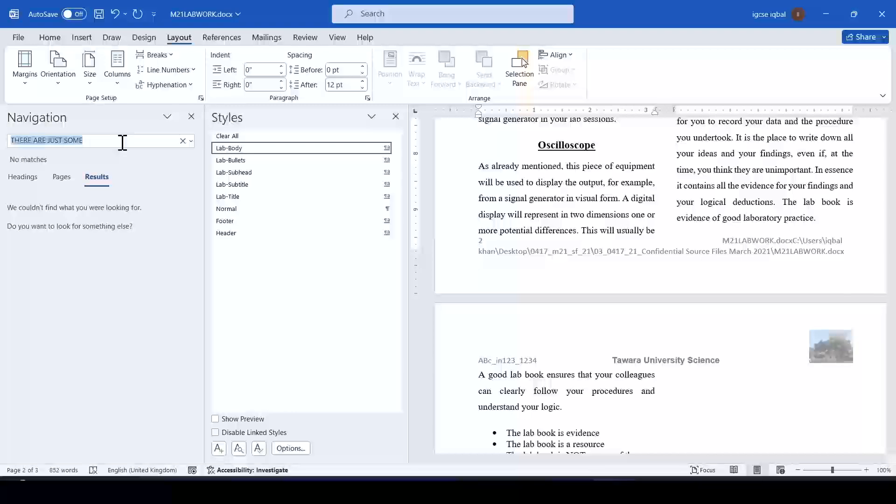
{"action": "scroll", "coordinate": [634, 238], "scroll_direction": "up", "scroll_amount": 2}
{"action": "scroll", "coordinate": [634, 238], "scroll_direction": "up", "scroll_amount": 5}
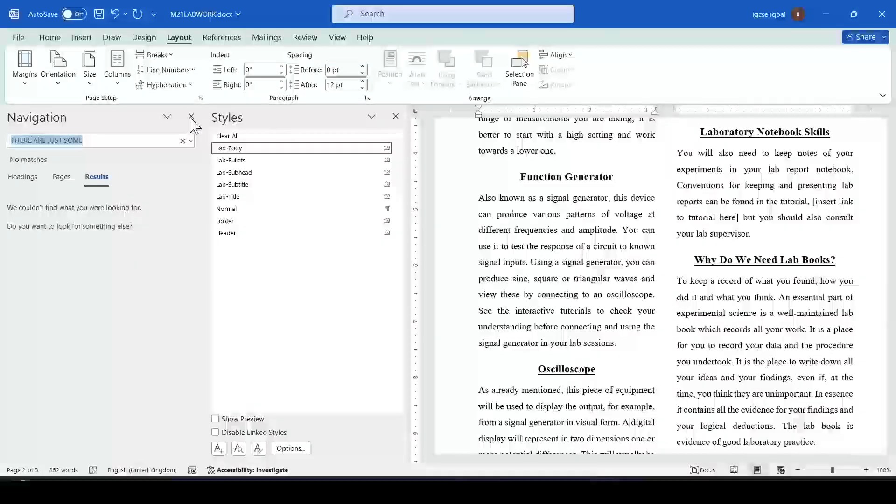
{"action": "left_click", "coordinate": [192, 116]}
{"action": "left_click", "coordinate": [193, 117]}
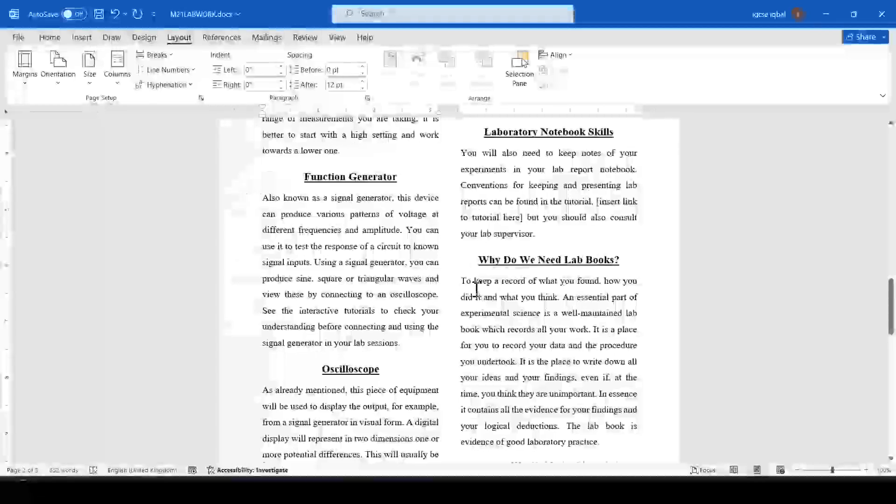
Step: Copy "These are just some of the items" from question 9 of the exam paper and search the Word document for it
{"action": "key", "text": "ctrl+f"}
{"action": "key", "text": "alt+Tab"}
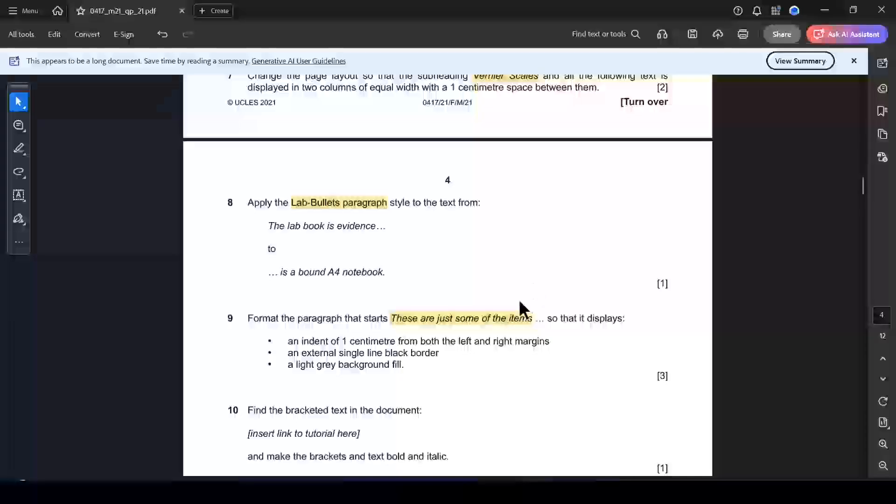
{"action": "left_click", "coordinate": [515, 317]}
{"action": "right_click", "coordinate": [514, 317]}
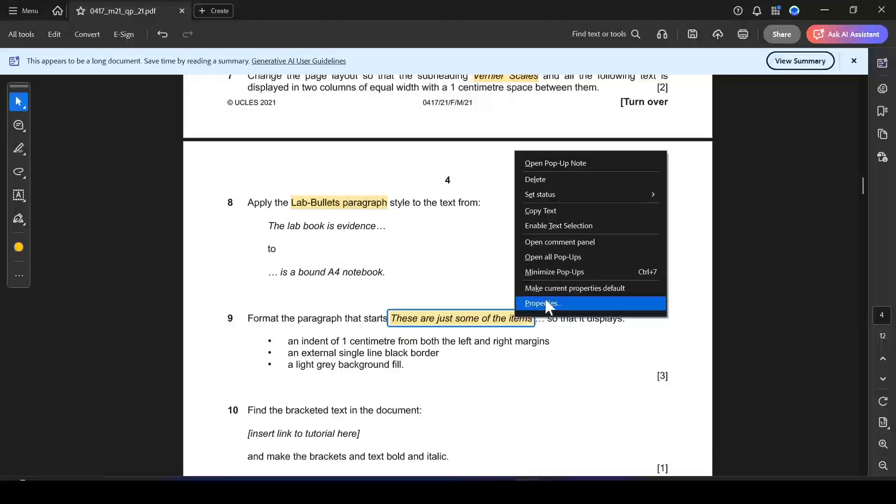
{"action": "left_click", "coordinate": [549, 212]}
{"action": "key", "text": "alt+Tab"}
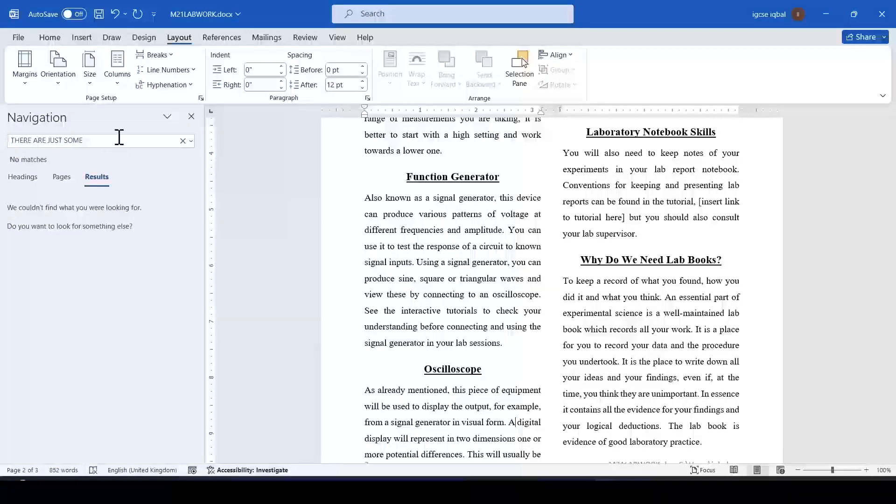
{"action": "left_click_drag", "start_coordinate": [119, 137], "coordinate": [3, 138]}
{"action": "type", "text": "These are just some of the items"}
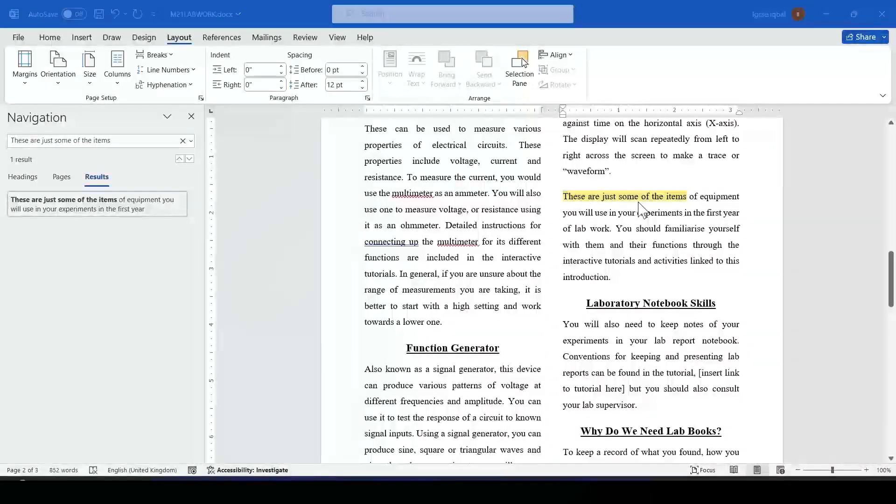
Step: Switch to the exam paper and highlight "an indent of 1 centimetre from both the left and right margins" in question 9
{"action": "key", "text": "alt+Tab"}
{"action": "scroll", "coordinate": [450, 348], "scroll_direction": "down", "scroll_amount": 1}
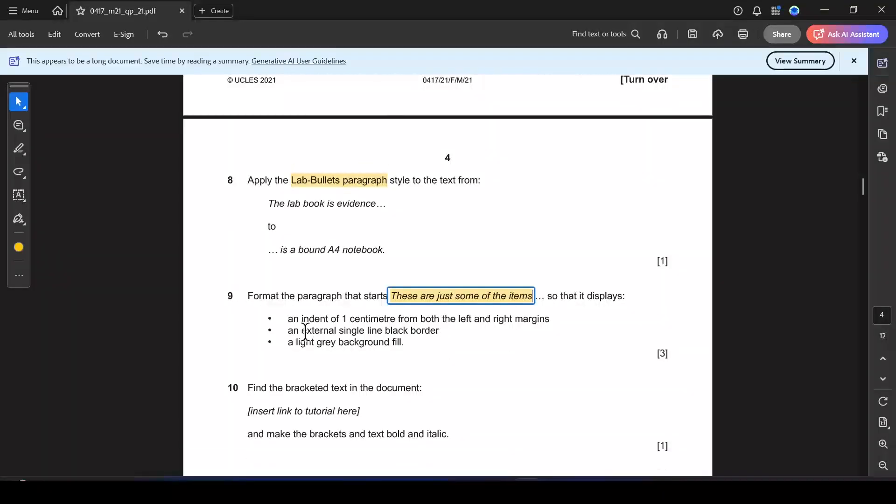
{"action": "mouse_move", "coordinate": [280, 319]}
{"action": "left_mouse_down"}
{"action": "mouse_move", "coordinate": [389, 317]}
{"action": "mouse_move", "coordinate": [274, 307]}
{"action": "left_mouse_up"}
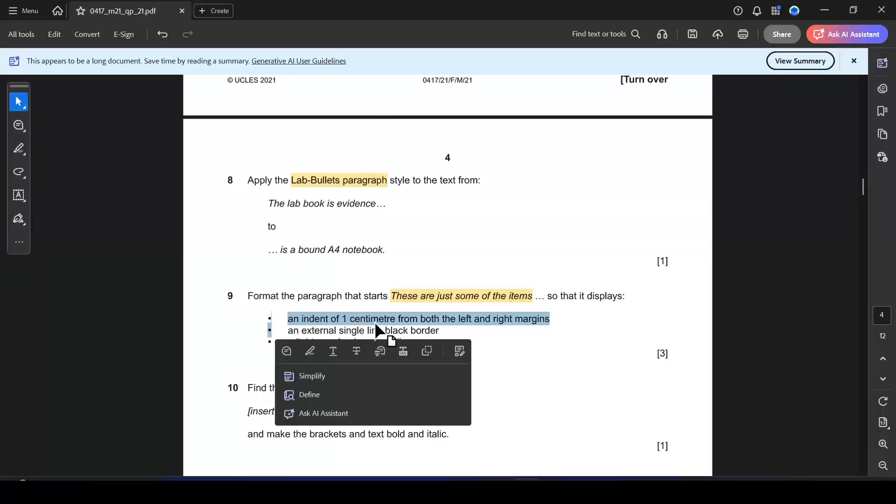
{"action": "left_click", "coordinate": [331, 351]}
Step: Set 1 cm left and right indents on the paragraph starting "These are just some of the items" in the Word document
{"action": "key", "text": "alt+Tab"}
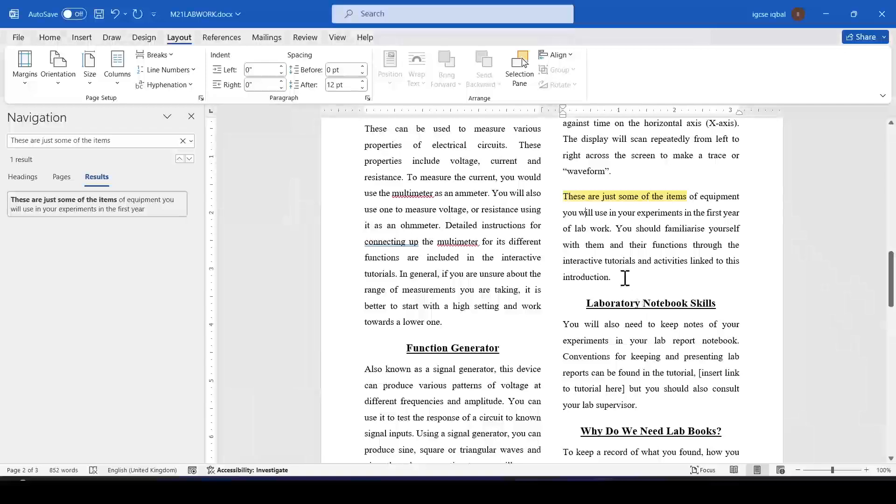
{"action": "left_click_drag", "start_coordinate": [568, 196], "coordinate": [609, 285]}
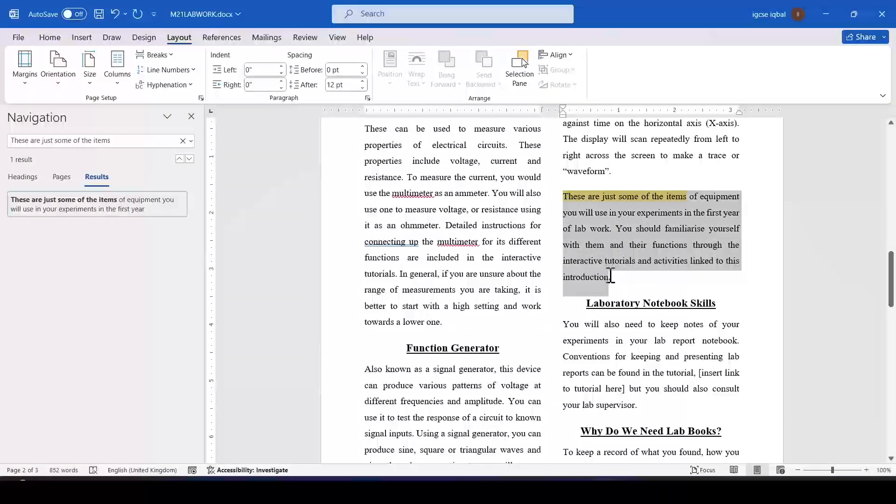
{"action": "right_click", "coordinate": [575, 226]}
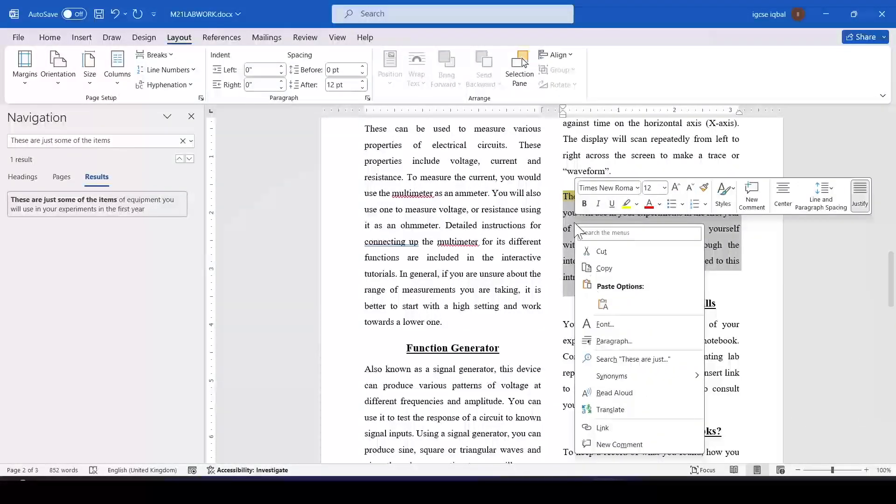
{"action": "left_click", "coordinate": [615, 341]}
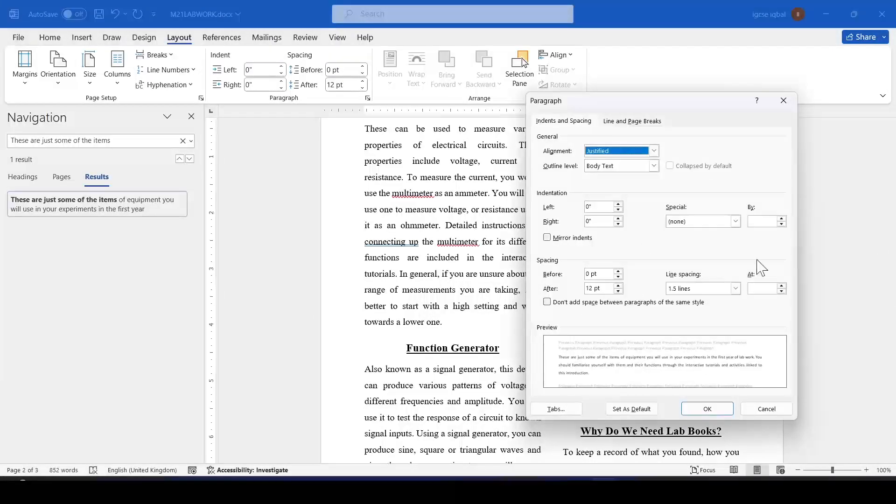
{"action": "key", "text": "alt+Tab"}
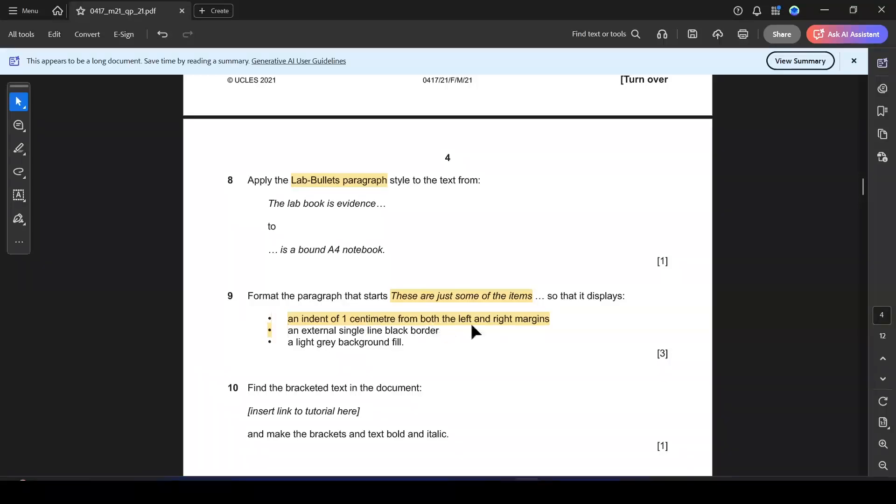
{"action": "key", "text": "alt+Tab"}
{"action": "left_click", "coordinate": [598, 206]}
{"action": "left_click_drag", "start_coordinate": [598, 206], "coordinate": [586, 207]}
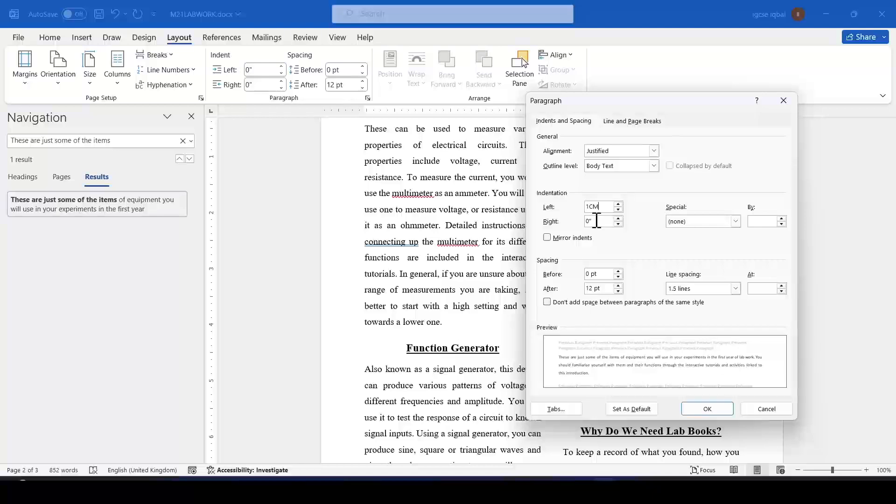
{"action": "type", "text": "1CM"}
{"action": "left_click", "coordinate": [596, 220]}
{"action": "left_click_drag", "start_coordinate": [597, 221], "coordinate": [586, 221]}
{"action": "type", "text": "1CM"}
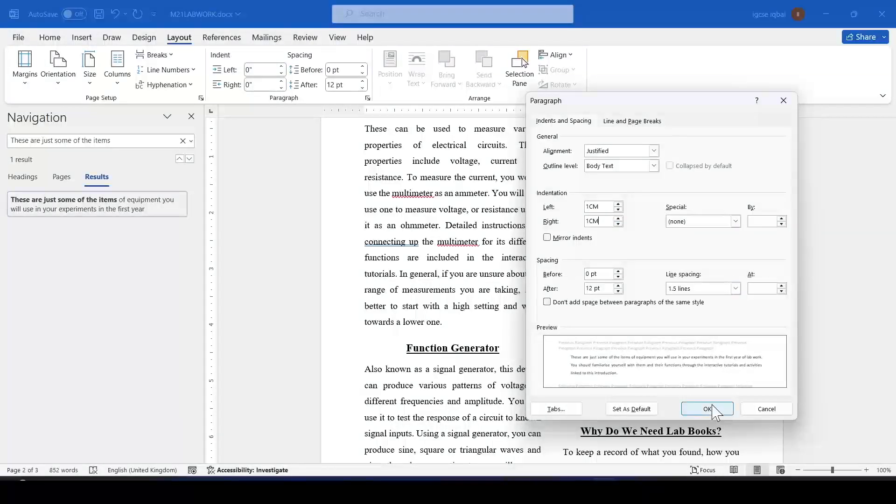
{"action": "left_click", "coordinate": [714, 411]}
Step: Switch to the exam paper and highlight "an external single line black border" in question 9
{"action": "key", "text": "alt+Tab"}
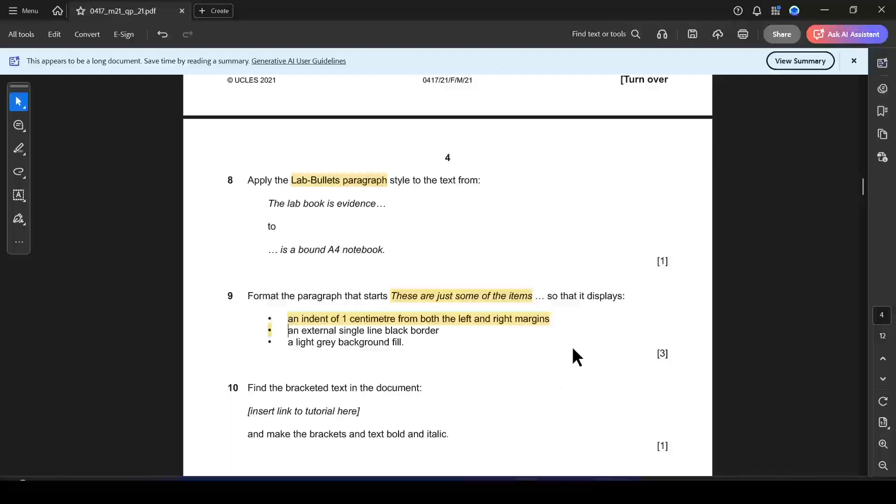
{"action": "left_click_drag", "start_coordinate": [285, 334], "coordinate": [410, 334]}
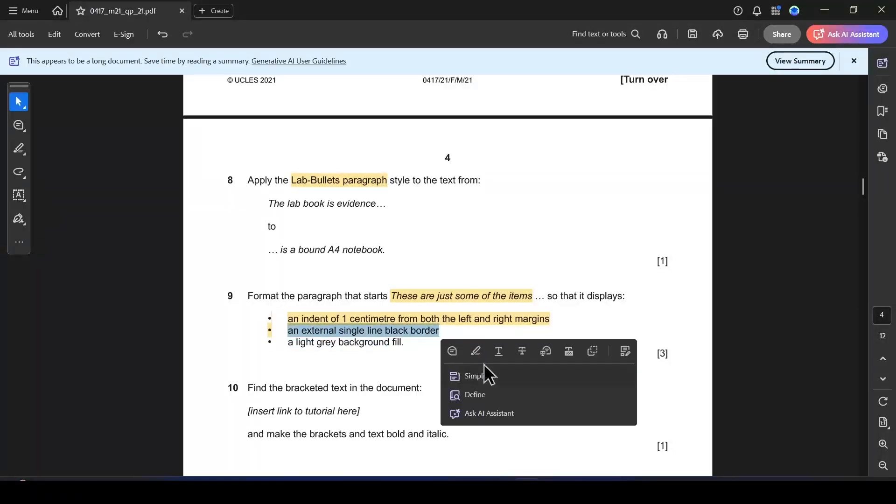
{"action": "left_click", "coordinate": [480, 352]}
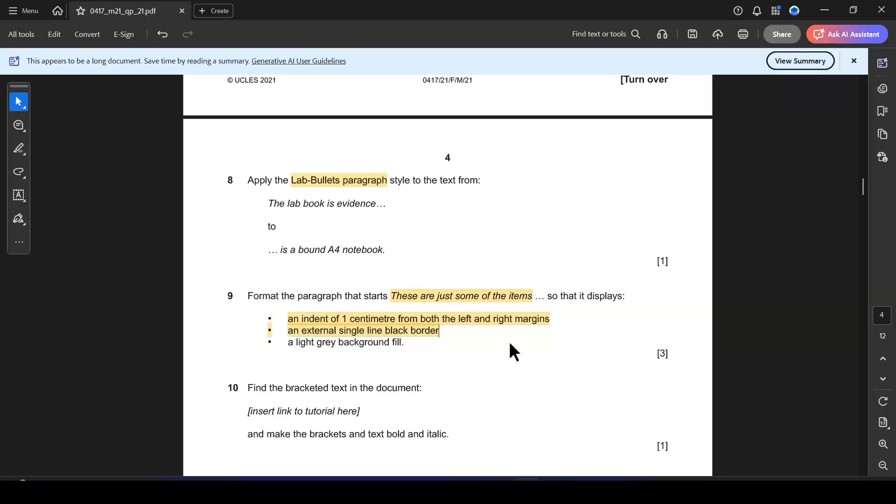
Step: Return to the Word document and apply an outside border to the indented "These are just some of the items" paragraph
{"action": "key", "text": "alt+Tab"}
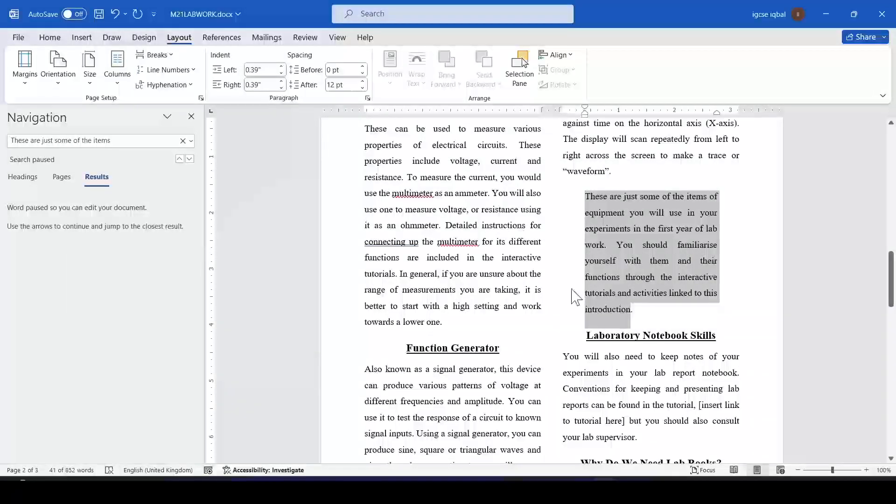
{"action": "left_click", "coordinate": [662, 262]}
{"action": "left_click_drag", "start_coordinate": [637, 312], "coordinate": [585, 196]}
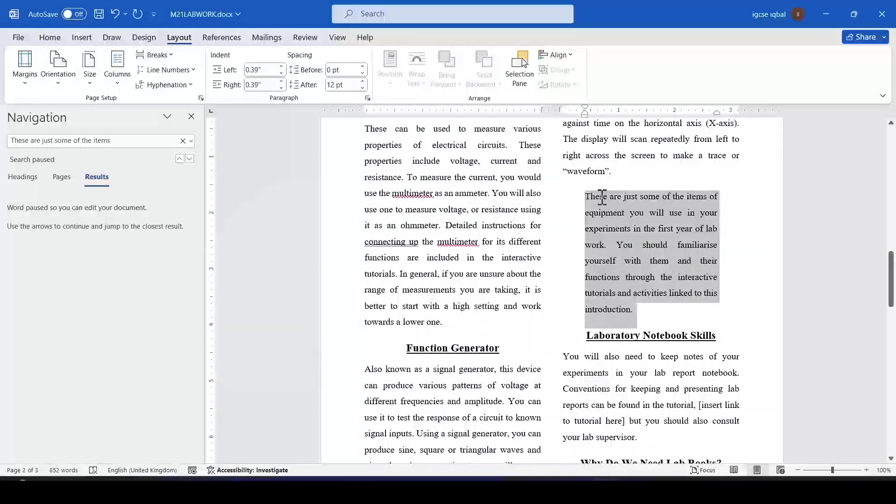
{"action": "left_click", "coordinate": [51, 38]}
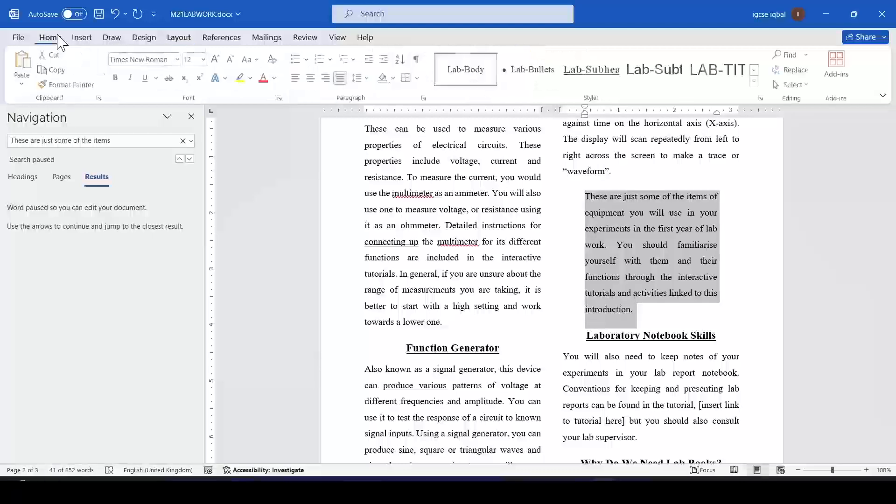
{"action": "left_click", "coordinate": [419, 78]}
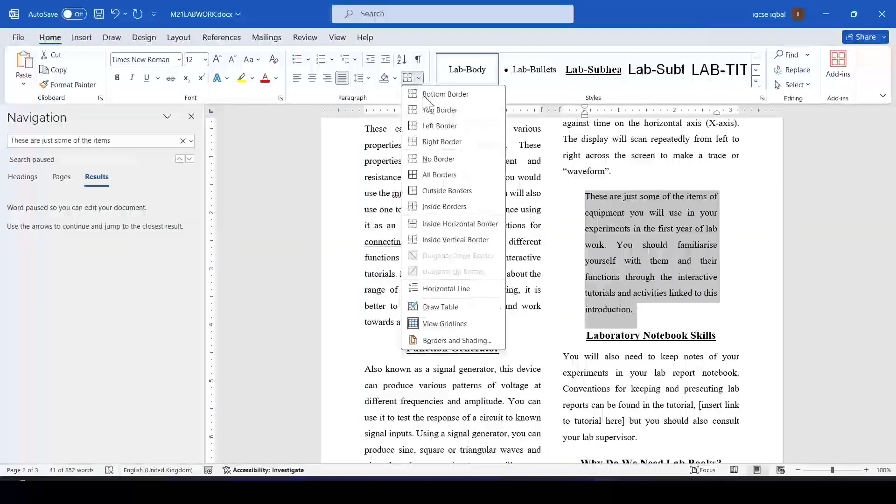
{"action": "left_click", "coordinate": [439, 201]}
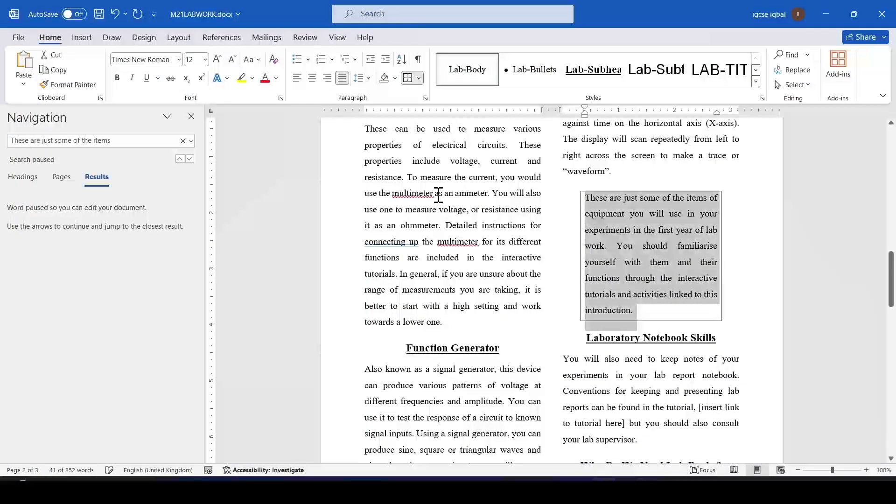
Step: Check the fill requirement in question 9 and shade the bordered paragraph with a light grey theme colour
{"action": "key", "text": "alt+Tab"}
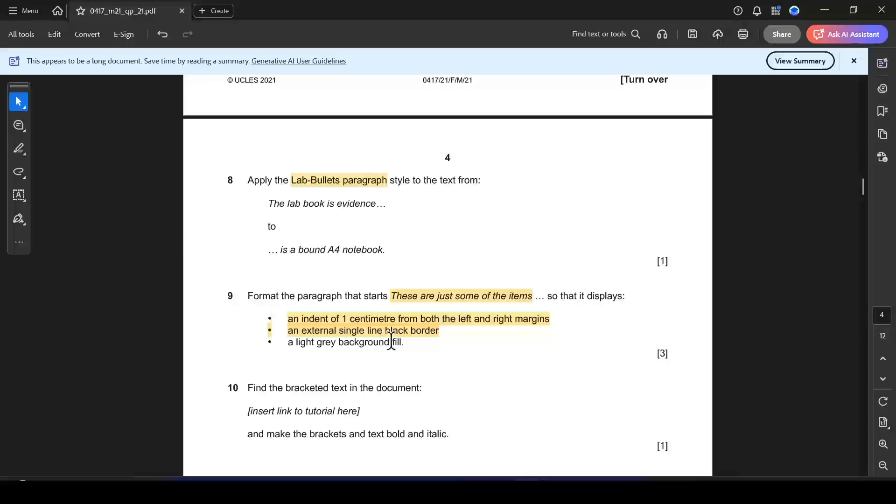
{"action": "key", "text": "alt+Tab"}
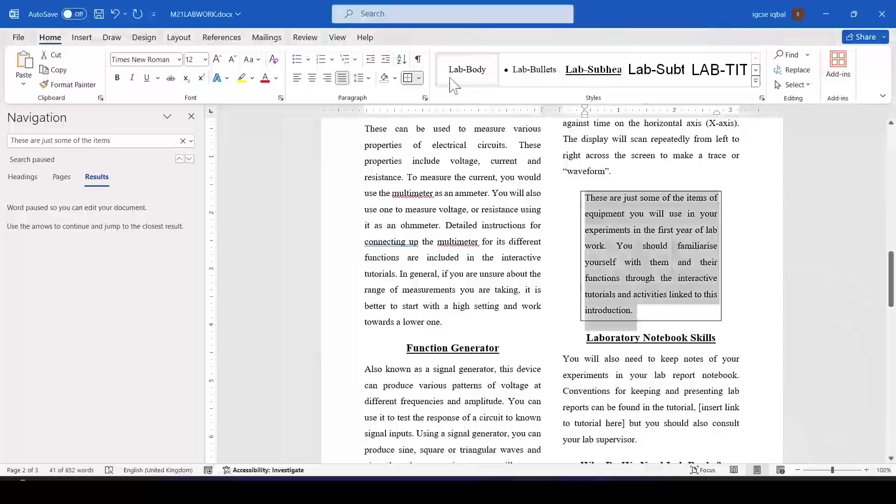
{"action": "left_click", "coordinate": [395, 78]}
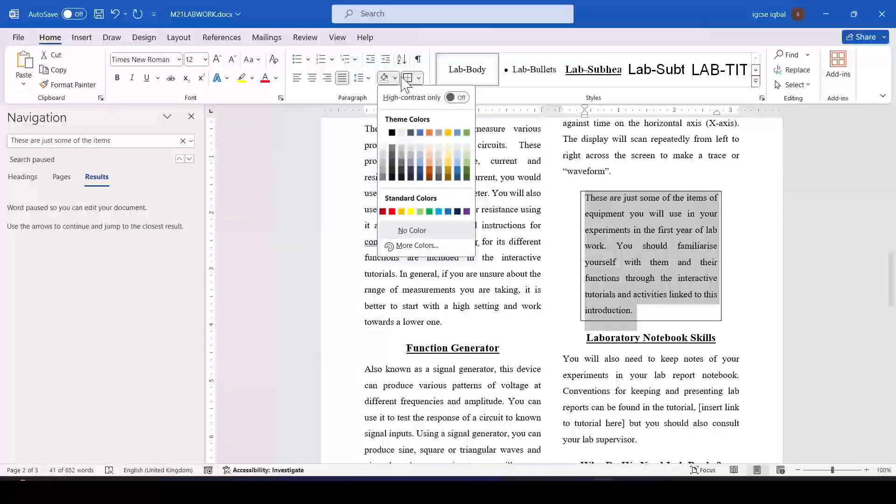
{"action": "left_click", "coordinate": [384, 162]}
{"action": "left_click", "coordinate": [756, 282]}
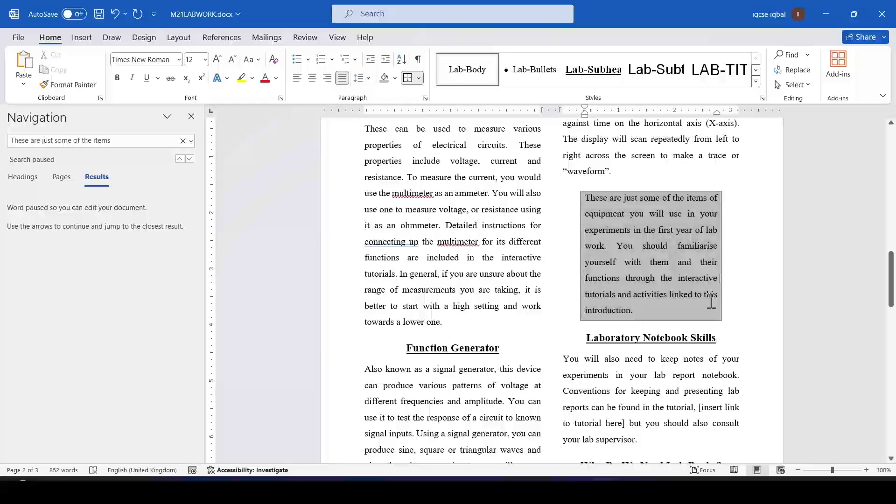
Step: Switch to the exam paper and highlight "grey background" in question 9
{"action": "key", "text": "alt+Tab"}
{"action": "scroll", "coordinate": [490, 330], "scroll_direction": "down", "scroll_amount": 3}
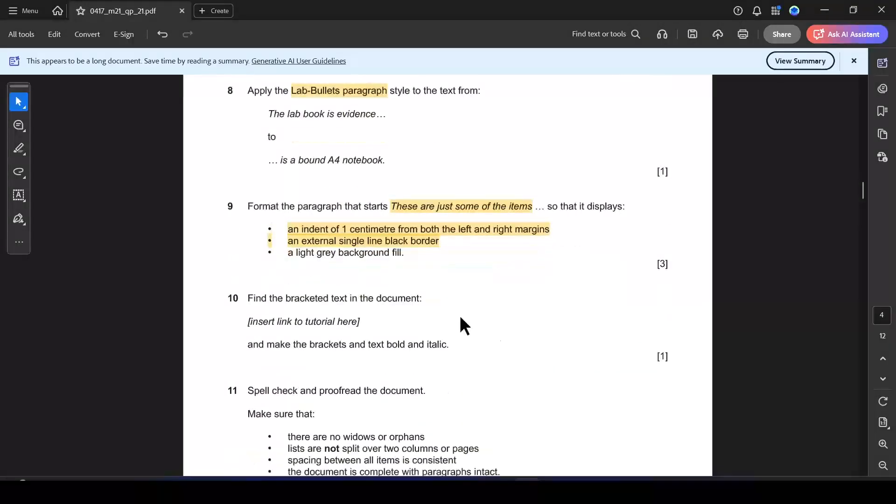
{"action": "left_click_drag", "start_coordinate": [317, 253], "coordinate": [390, 252]}
{"action": "left_click", "coordinate": [424, 273]}
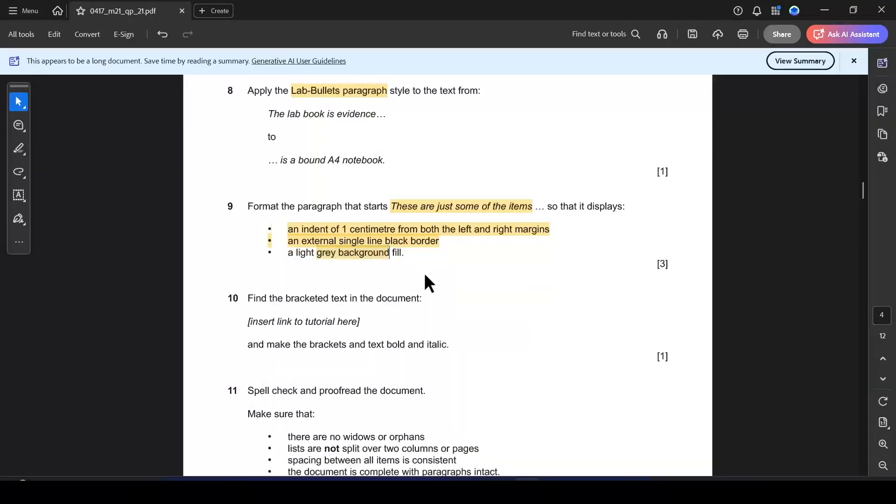
Step: Read question 10 in the exam paper, and look through the Word document from the first page to the last for the bracketed text
{"action": "scroll", "coordinate": [314, 344], "scroll_direction": "down", "scroll_amount": 2}
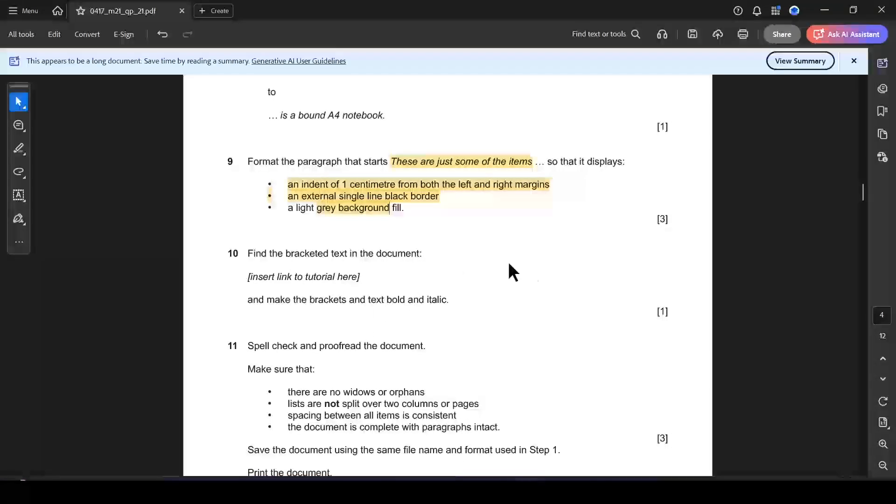
{"action": "key", "text": "alt+Tab"}
{"action": "scroll", "coordinate": [587, 331], "scroll_direction": "up", "scroll_amount": 1}
{"action": "scroll", "coordinate": [587, 330], "scroll_direction": "up", "scroll_amount": 7}
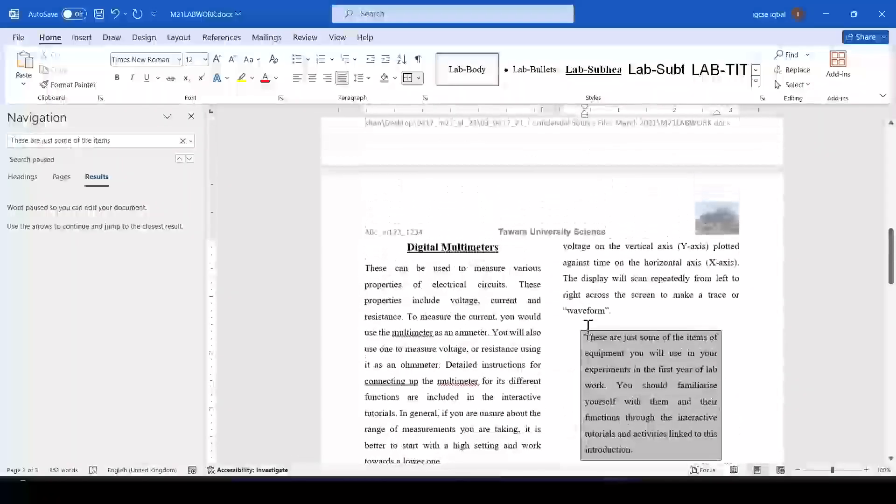
{"action": "scroll", "coordinate": [588, 328], "scroll_direction": "up", "scroll_amount": 10}
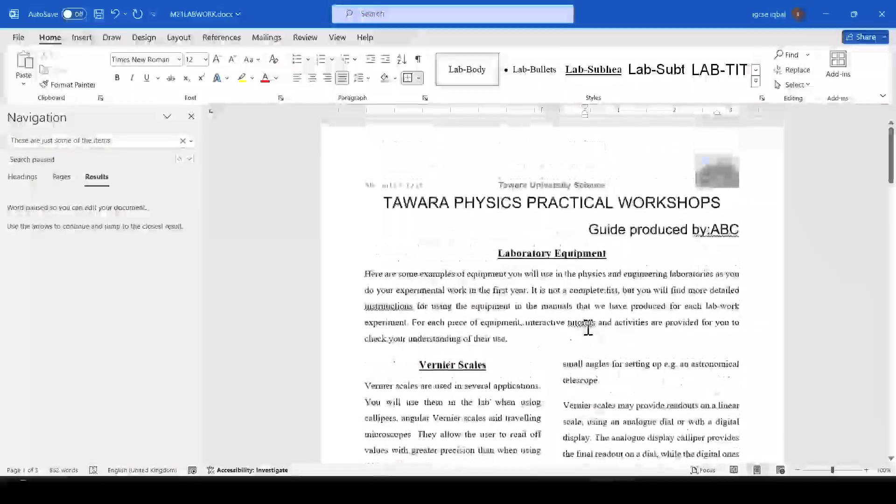
{"action": "scroll", "coordinate": [588, 328], "scroll_direction": "down", "scroll_amount": 17}
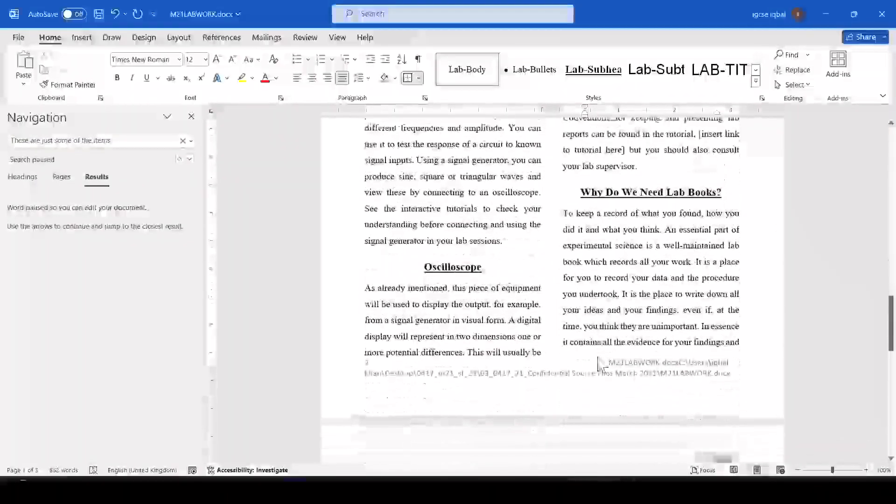
{"action": "scroll", "coordinate": [597, 359], "scroll_direction": "down", "scroll_amount": 8}
{"action": "scroll", "coordinate": [584, 354], "scroll_direction": "up", "scroll_amount": 2}
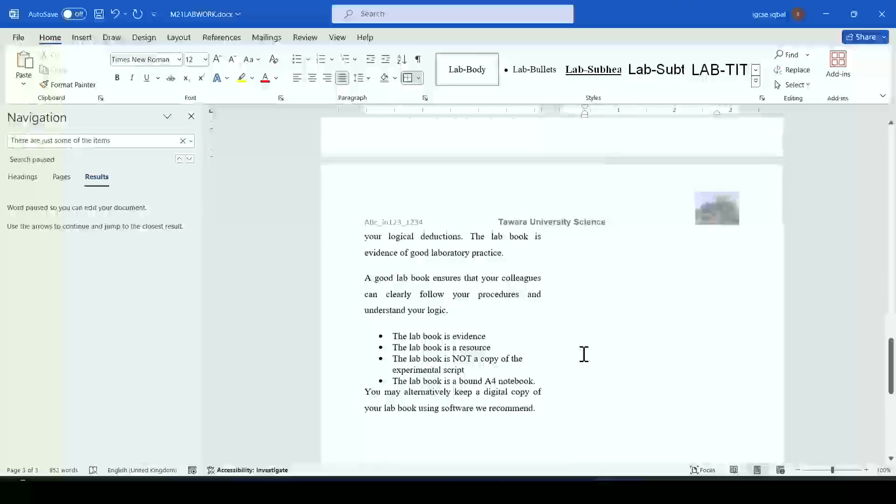
Step: Clear the previous search, copy "[insert link to tutorial here]" from question 10 and search the Word document for it
{"action": "left_click", "coordinate": [182, 141]}
{"action": "key", "text": "alt+Tab"}
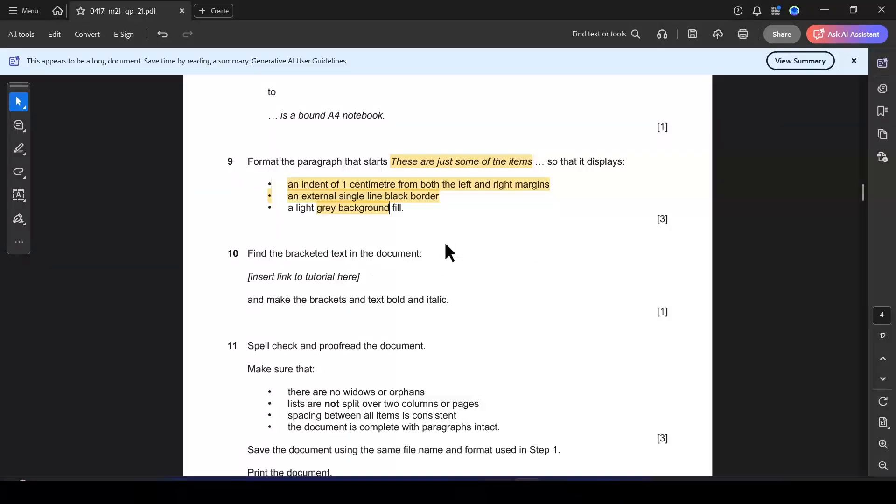
{"action": "left_click_drag", "start_coordinate": [354, 272], "coordinate": [234, 273]}
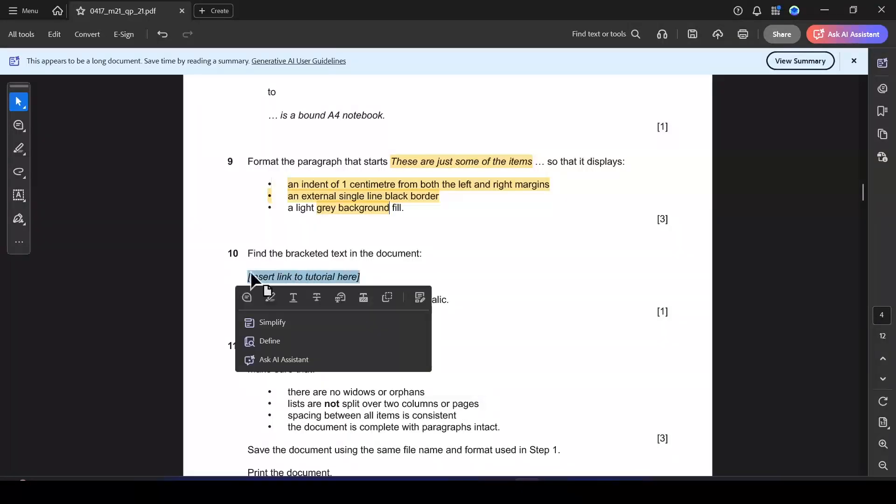
{"action": "key", "text": "alt+Tab"}
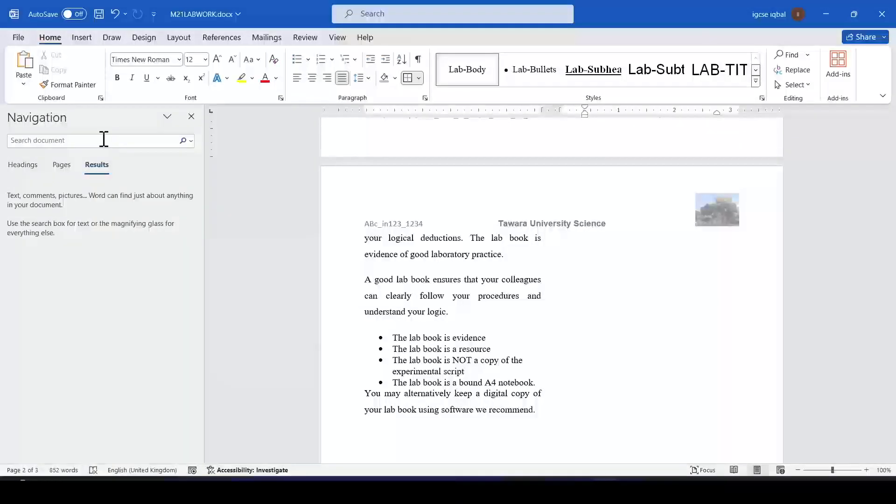
{"action": "type", "text": "[insert link to tutorial here]"}
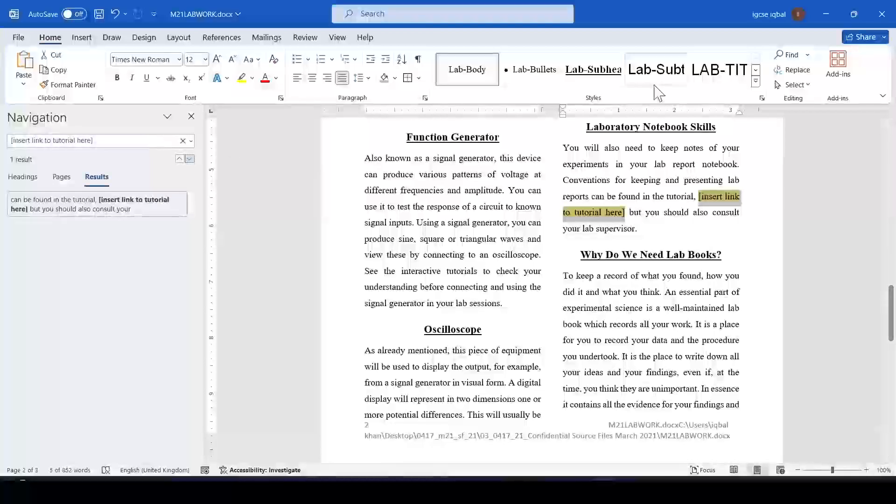
Step: Recheck question 10 and make "[insert link to tutorial here]", including its brackets, bold and italic in the Laboratory Notebook Skills paragraph
{"action": "key", "text": "alt+Tab"}
{"action": "left_click", "coordinate": [462, 248]}
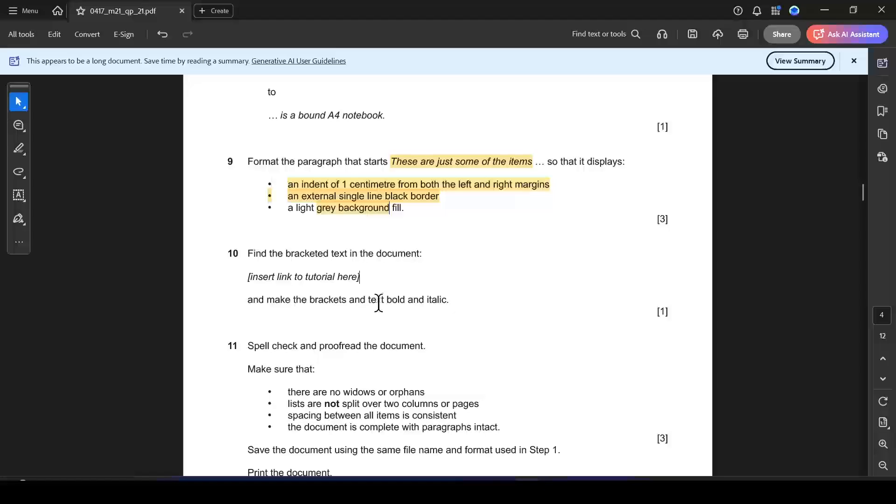
{"action": "key", "text": "alt+Tab"}
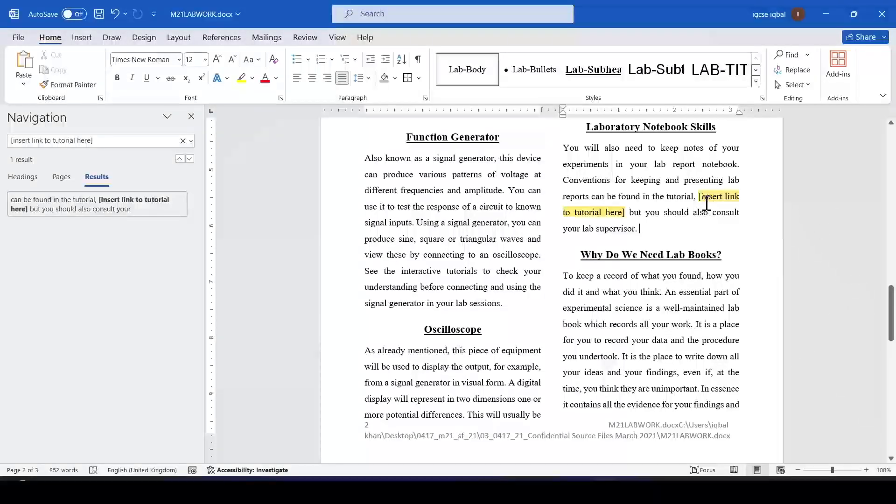
{"action": "left_click_drag", "start_coordinate": [696, 196], "coordinate": [626, 212]}
{"action": "left_click", "coordinate": [707, 224]}
{"action": "left_click_drag", "start_coordinate": [700, 197], "coordinate": [626, 213]}
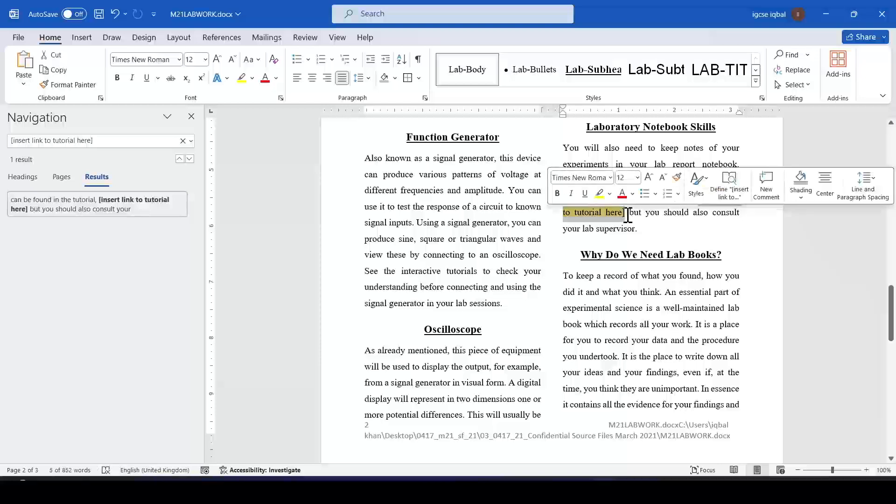
{"action": "key", "text": "ctrl+b"}
{"action": "key", "text": "ctrl+i"}
{"action": "left_click", "coordinate": [673, 214]}
Step: Switch to the exam paper and highlight "and text bold and italic." in question 10
{"action": "key", "text": "alt+Tab"}
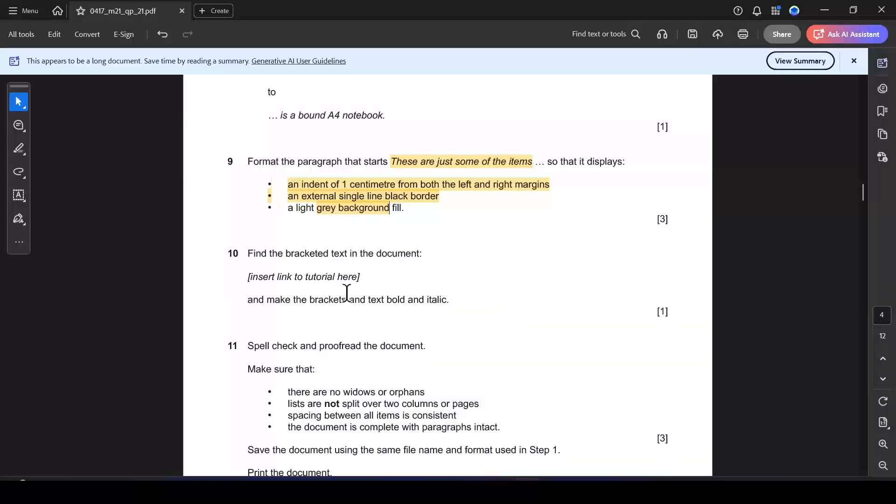
{"action": "left_click_drag", "start_coordinate": [349, 299], "coordinate": [478, 304]}
{"action": "left_click", "coordinate": [522, 334]}
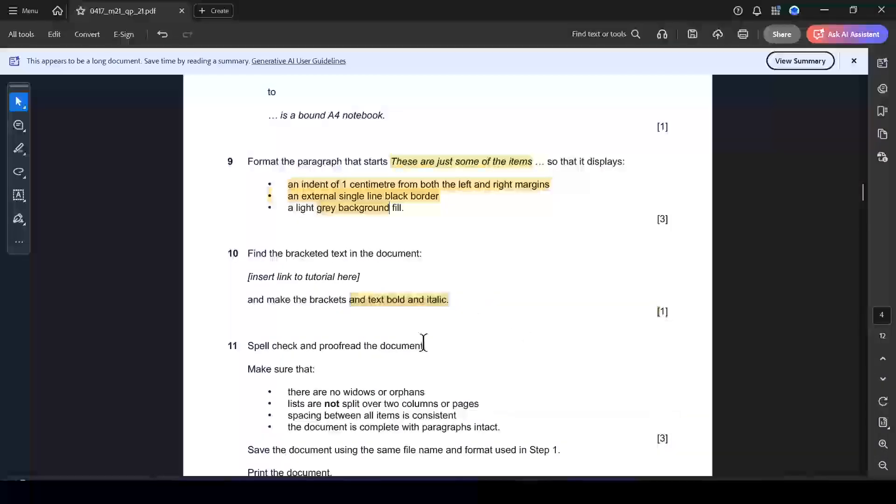
Step: Switch to the Word document, start a spelling check, and change "Micrometers" to "Micrometres" and "micrometer" to "micrometre"
{"action": "scroll", "coordinate": [421, 342], "scroll_direction": "down", "scroll_amount": 3}
{"action": "key", "text": "alt+Tab"}
{"action": "scroll", "coordinate": [628, 355], "scroll_direction": "up", "scroll_amount": 10}
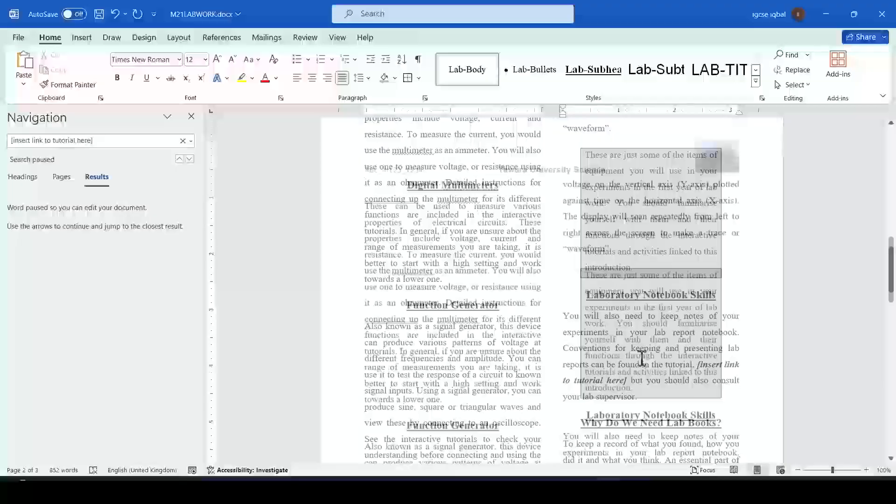
{"action": "scroll", "coordinate": [628, 355], "scroll_direction": "up", "scroll_amount": 14}
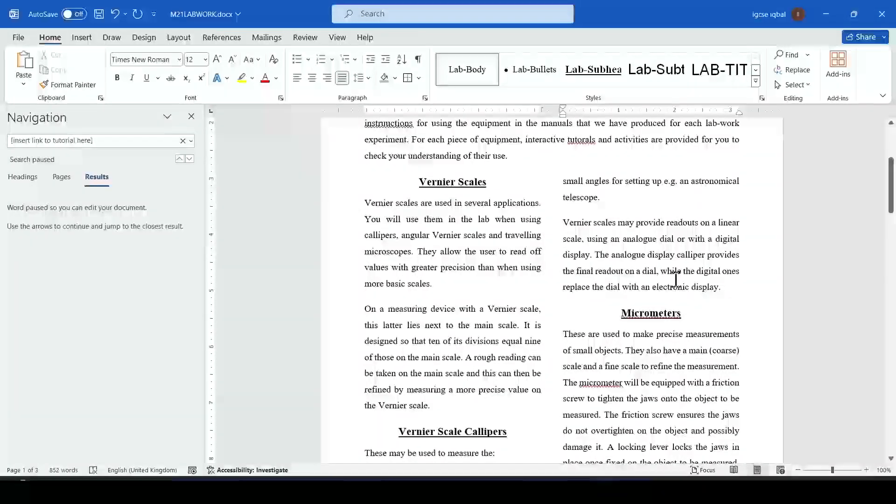
{"action": "key", "text": "F7"}
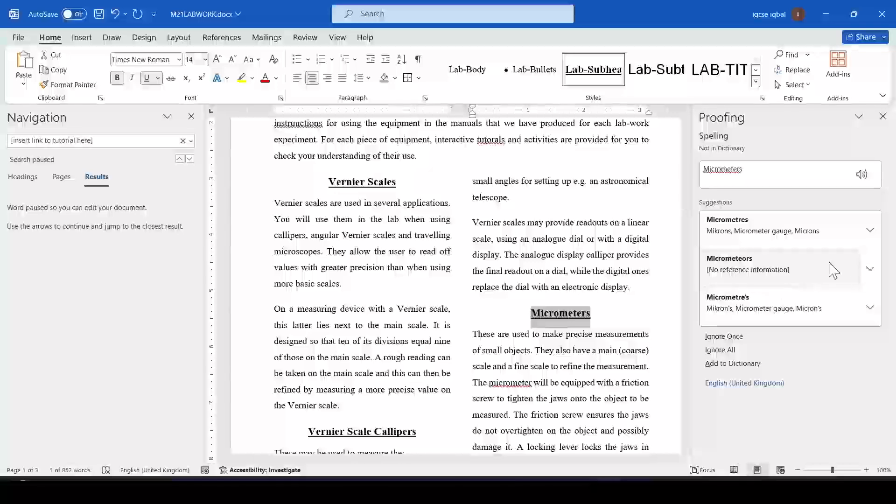
{"action": "left_click", "coordinate": [766, 233]}
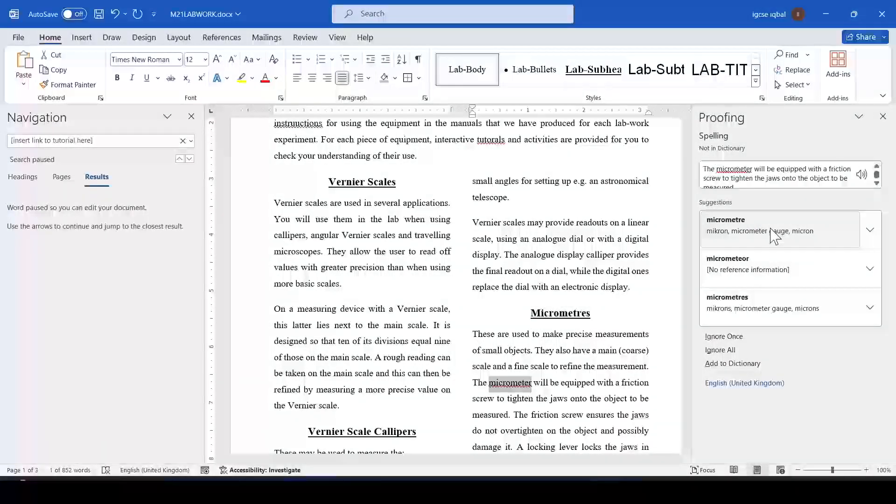
{"action": "left_click", "coordinate": [766, 233]}
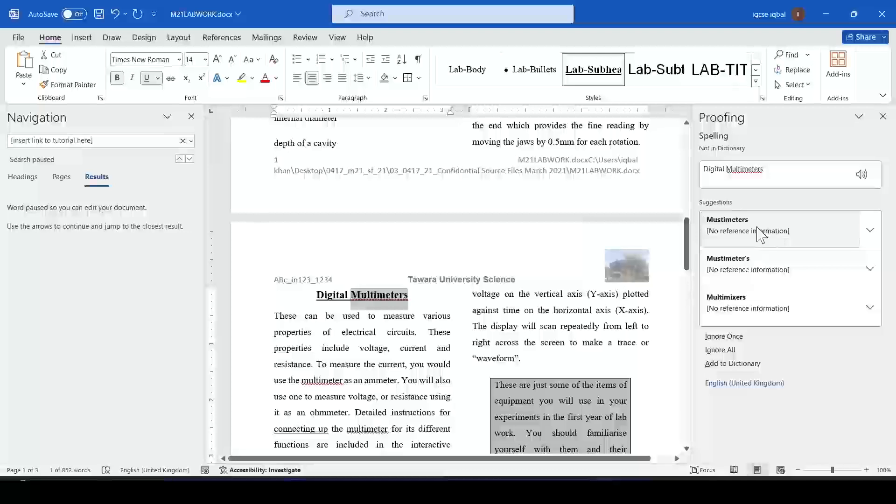
Step: Replace "Multimeters" with "Mustimeters", both flagged "multimeter" words with "mustimeter", and "connecting up" with "connecting" using the proofing suggestions
{"action": "left_click", "coordinate": [760, 232]}
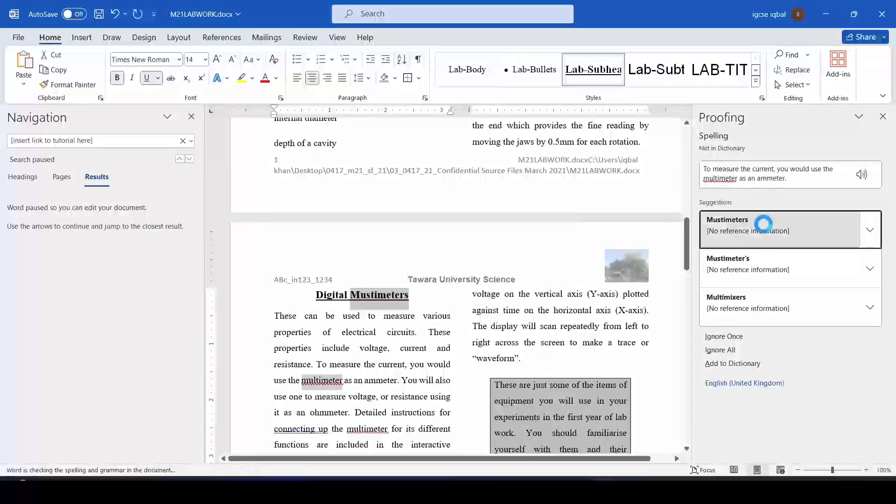
{"action": "left_click", "coordinate": [757, 232]}
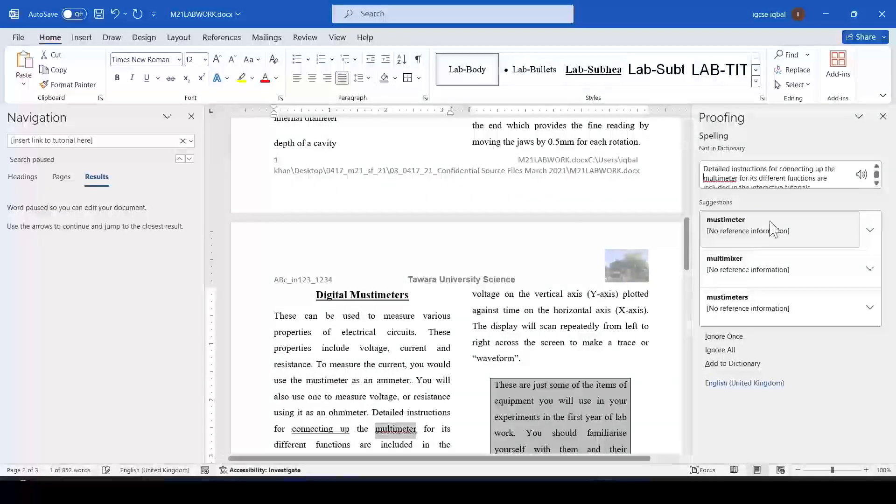
{"action": "left_click", "coordinate": [765, 232]}
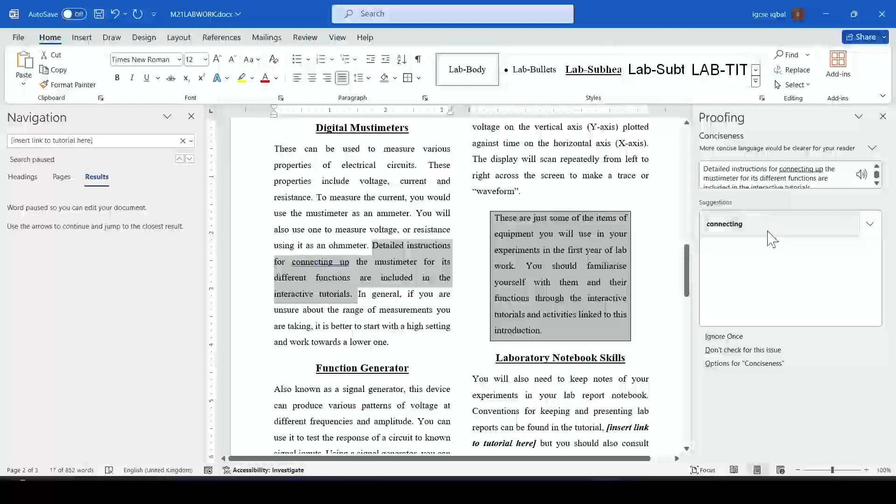
{"action": "left_click", "coordinate": [767, 232]}
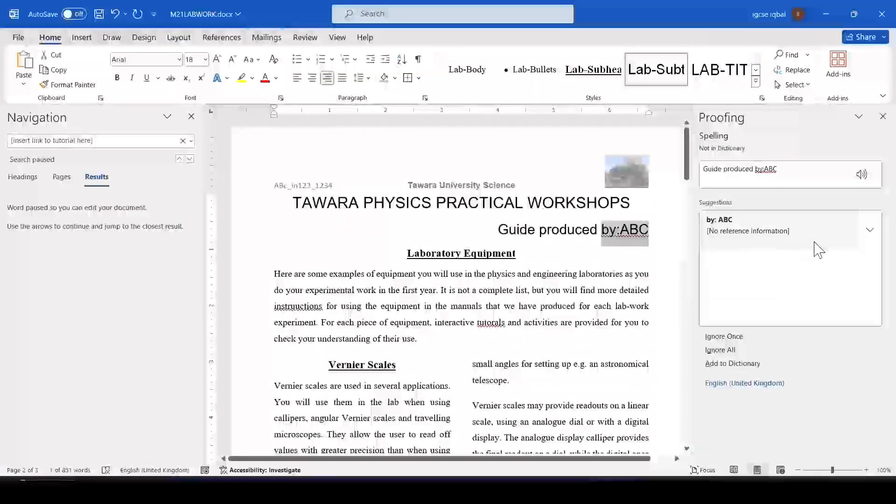
Step: Ignore all flags for "by:ABC", correct the introduction's misspellings to "instructions" and "tutorials", and finish the spelling check
{"action": "left_click", "coordinate": [721, 350]}
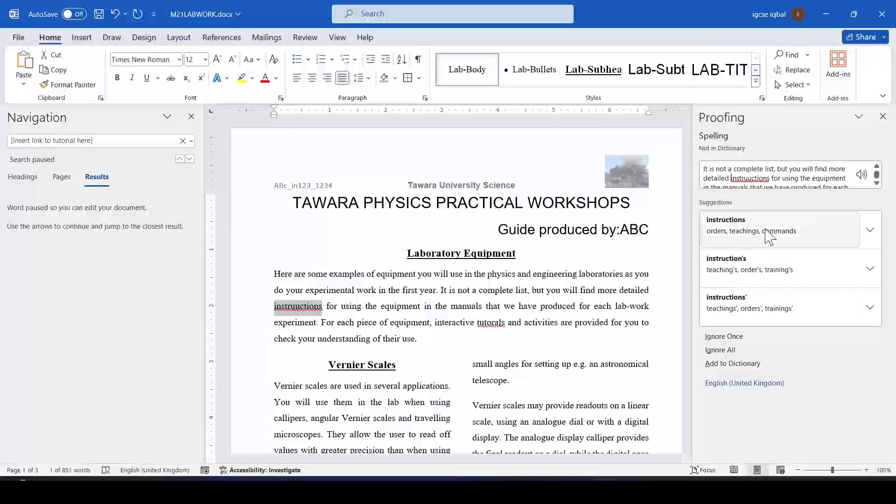
{"action": "left_click", "coordinate": [735, 225]}
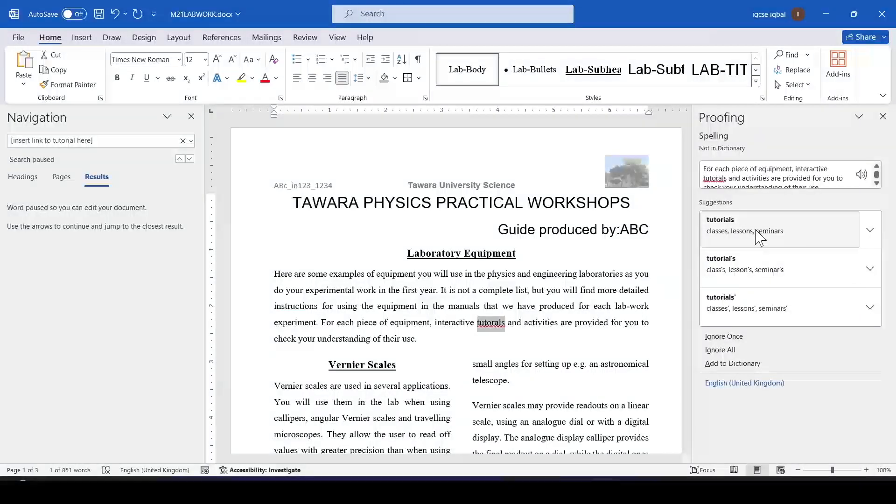
{"action": "left_click", "coordinate": [759, 234]}
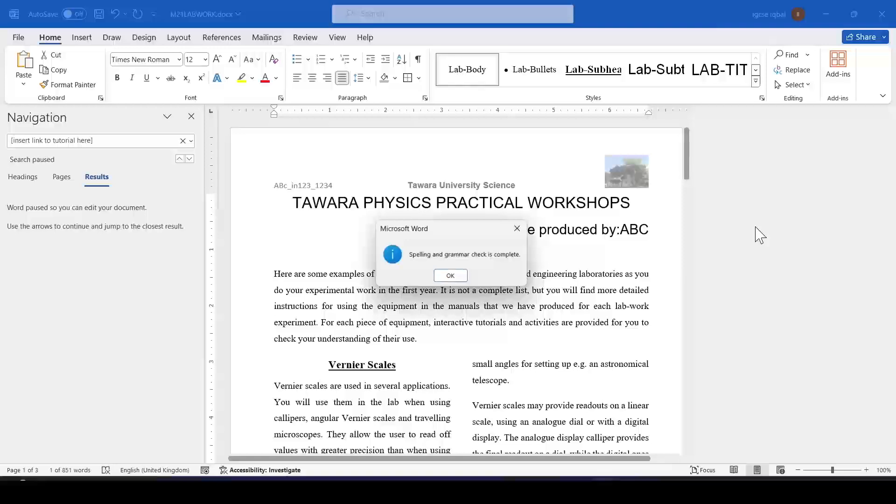
{"action": "left_click", "coordinate": [449, 279]}
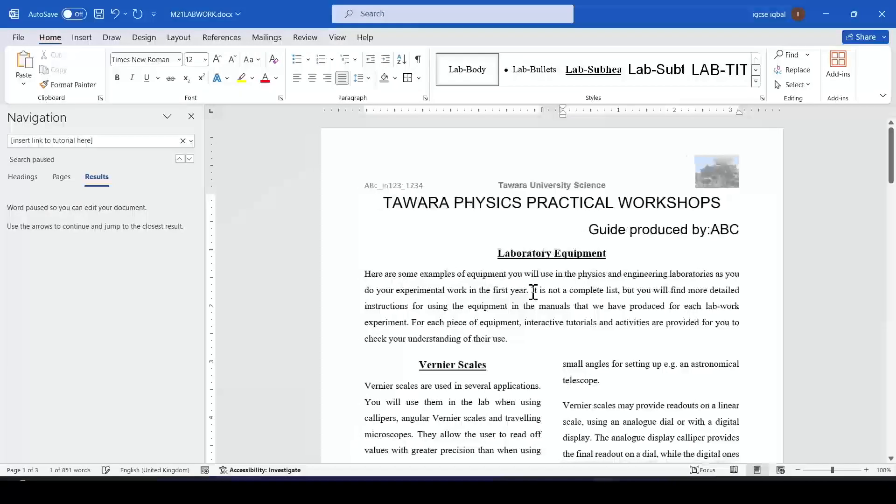
Step: Highlight "there are no widows or orphans" in question 11, and ensure Widow/Orphan control is on for the Vernier Scales heading
{"action": "key", "text": "alt+Tab"}
{"action": "scroll", "coordinate": [352, 311], "scroll_direction": "down", "scroll_amount": 1}
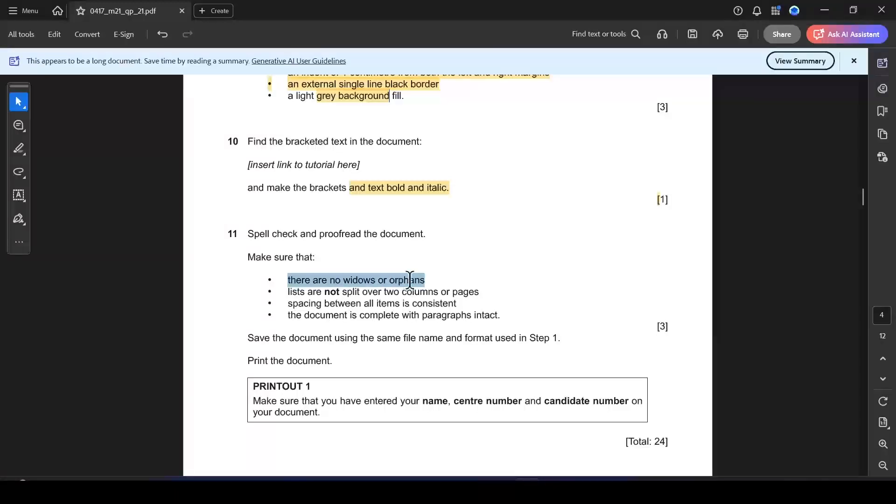
{"action": "key", "text": "alt+Tab"}
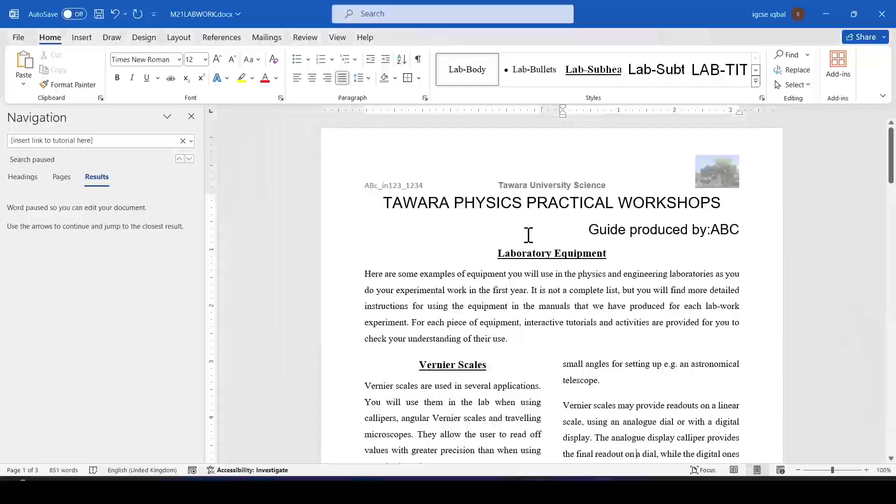
{"action": "right_click", "coordinate": [549, 369]}
{"action": "left_click", "coordinate": [584, 256]}
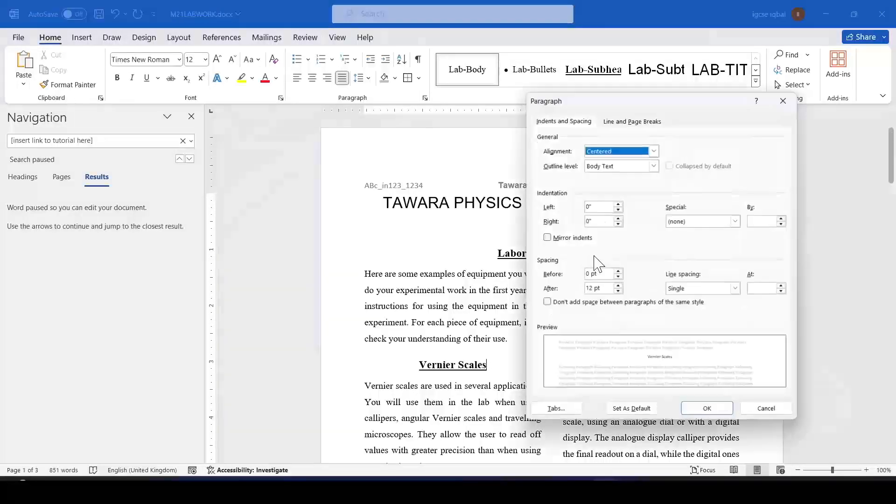
{"action": "left_click", "coordinate": [633, 123]}
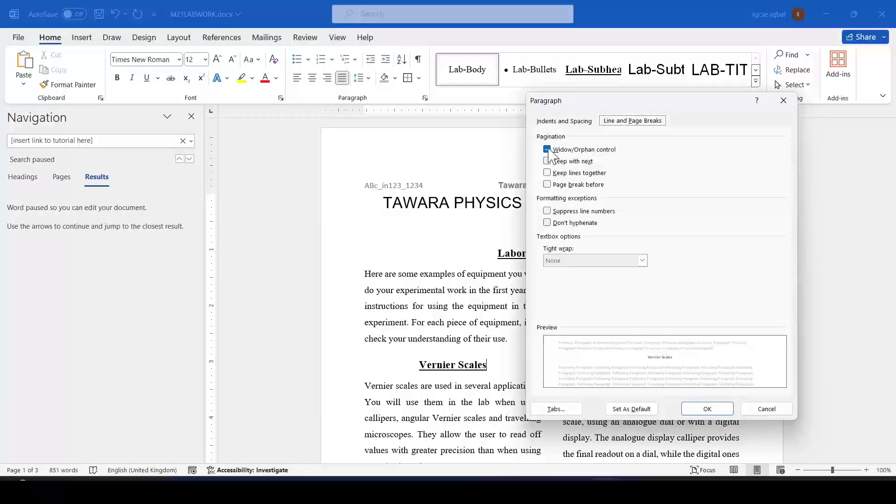
{"action": "left_click", "coordinate": [707, 409]}
Step: Highlight "split over two columns or pages" in question 11 of the exam paper, and check the Word document for split lists
{"action": "key", "text": "alt+Tab"}
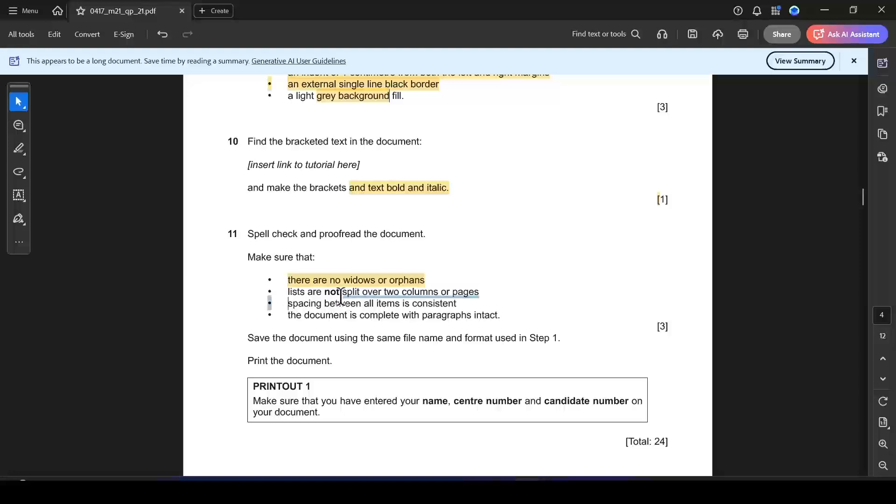
{"action": "left_click_drag", "start_coordinate": [342, 292], "coordinate": [479, 293]}
{"action": "key", "text": "alt+Tab"}
{"action": "scroll", "coordinate": [453, 326], "scroll_direction": "down", "scroll_amount": 5}
{"action": "scroll", "coordinate": [451, 359], "scroll_direction": "down", "scroll_amount": 5}
{"action": "scroll", "coordinate": [660, 372], "scroll_direction": "up", "scroll_amount": 6}
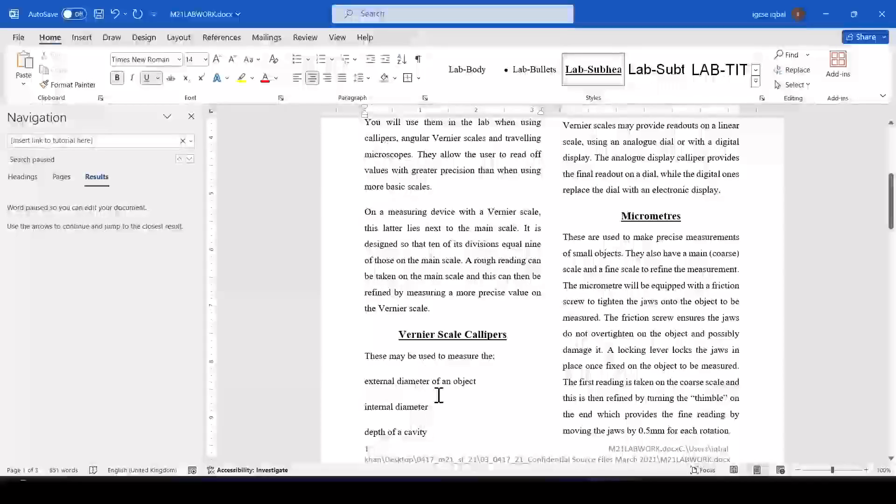
Step: Check the Word document against question 11 for consistent spacing between items and complete, intact paragraphs
{"action": "key", "text": "alt+Tab"}
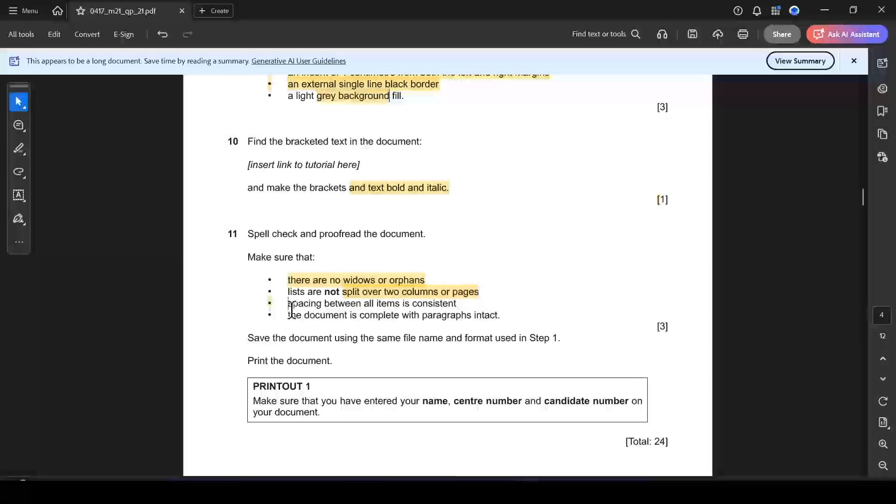
{"action": "key", "text": "alt+Tab"}
{"action": "scroll", "coordinate": [600, 320], "scroll_direction": "down", "scroll_amount": 5}
{"action": "scroll", "coordinate": [577, 284], "scroll_direction": "down", "scroll_amount": 10}
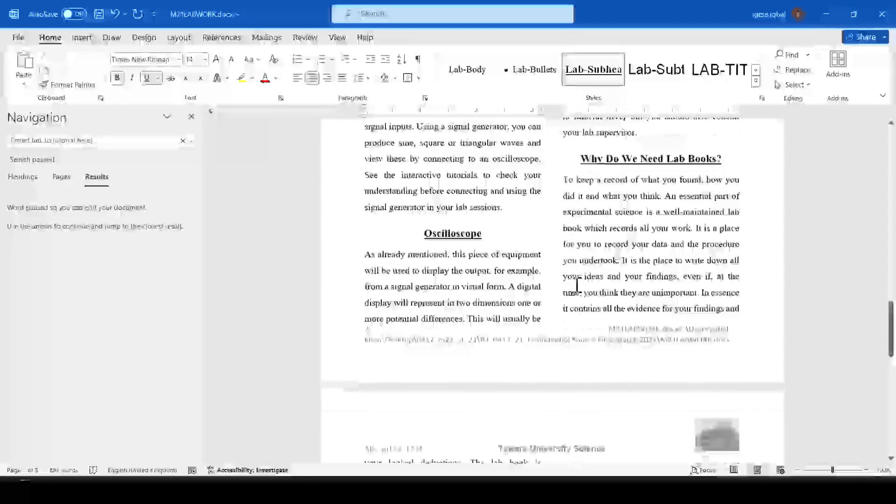
{"action": "key", "text": "alt+Tab"}
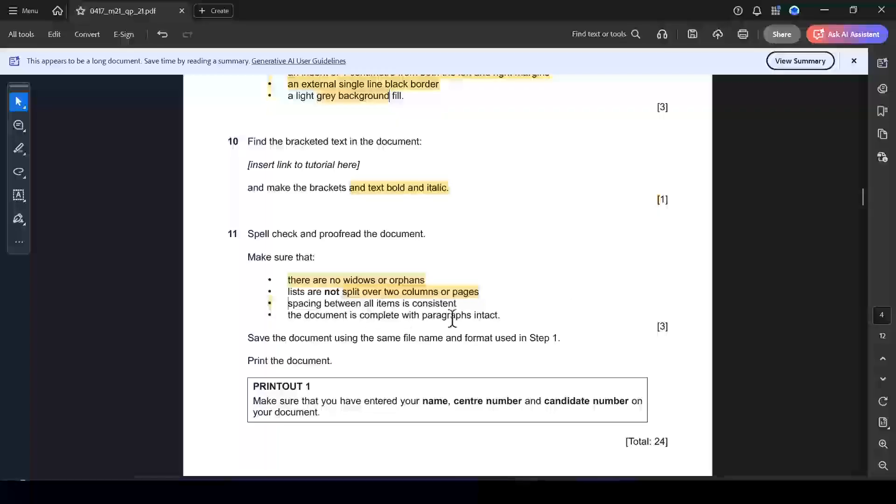
{"action": "key", "text": "alt+Tab"}
{"action": "scroll", "coordinate": [540, 303], "scroll_direction": "down", "scroll_amount": 8}
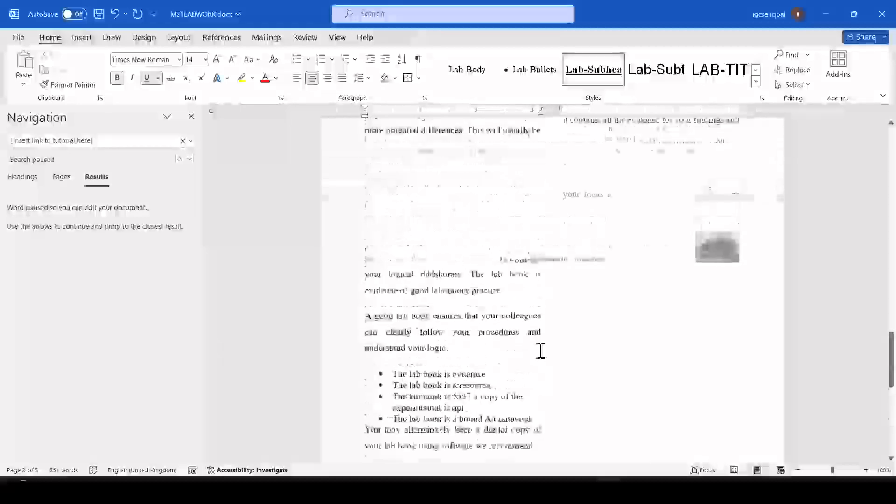
{"action": "scroll", "coordinate": [540, 351], "scroll_direction": "up", "scroll_amount": 15}
{"action": "scroll", "coordinate": [540, 351], "scroll_direction": "up", "scroll_amount": 5}
Step: Highlight "Print the document" in question 11 of the exam paper, and look back through the earlier questions
{"action": "key", "text": "alt+Tab"}
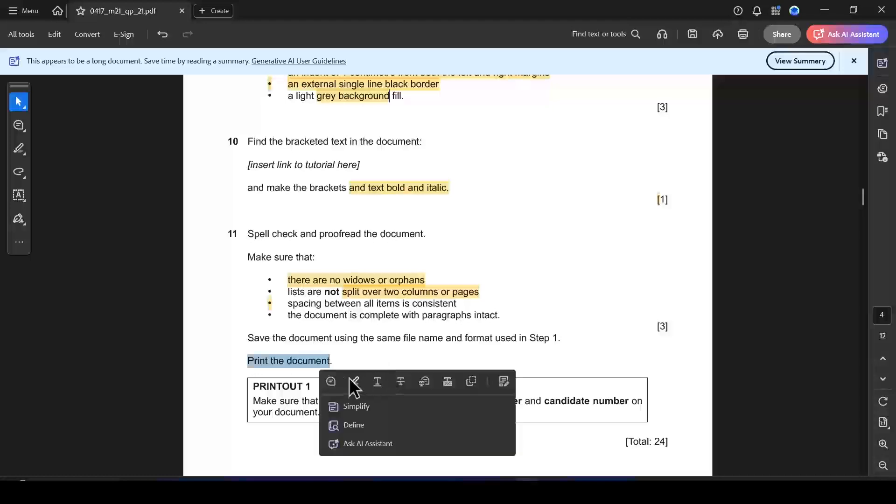
{"action": "key", "text": "alt+Tab"}
{"action": "scroll", "coordinate": [495, 295], "scroll_direction": "down", "scroll_amount": 3}
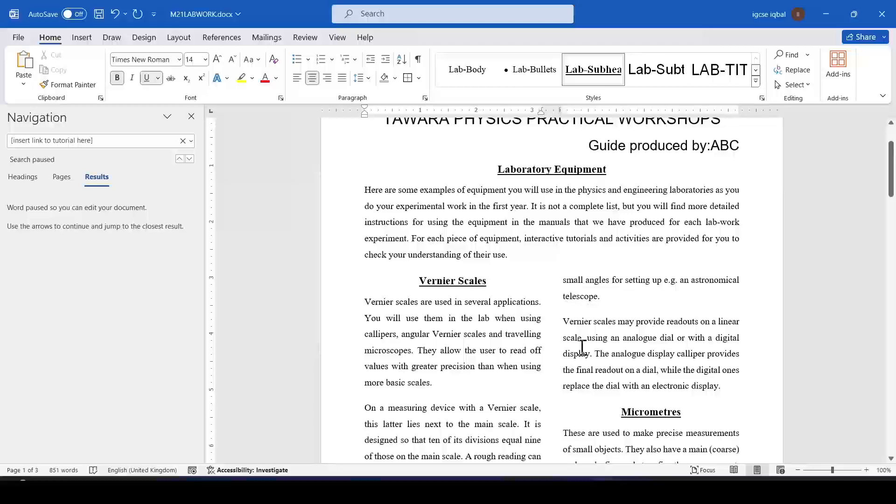
{"action": "key", "text": "alt+Tab"}
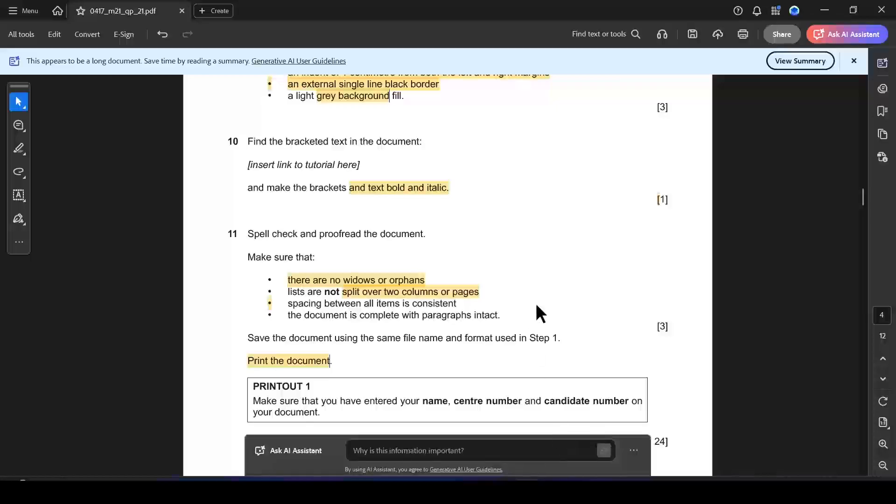
{"action": "scroll", "coordinate": [522, 294], "scroll_direction": "up", "scroll_amount": 8}
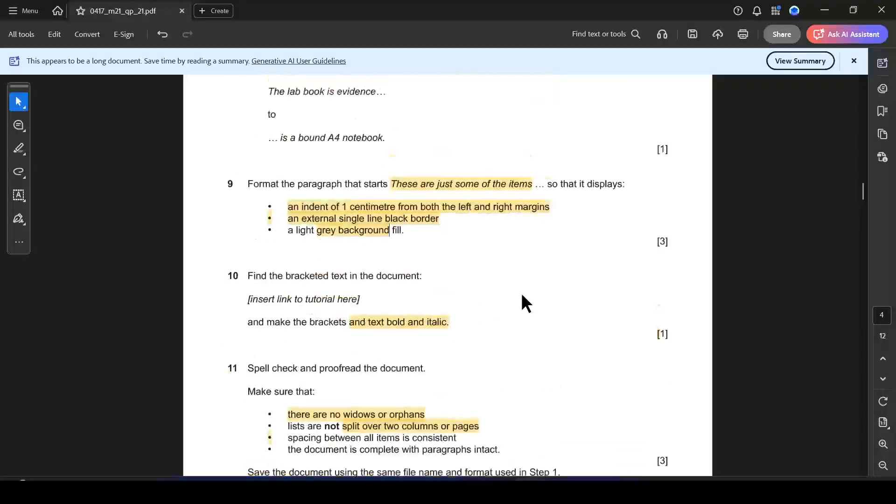
{"action": "scroll", "coordinate": [529, 302], "scroll_direction": "up", "scroll_amount": 8}
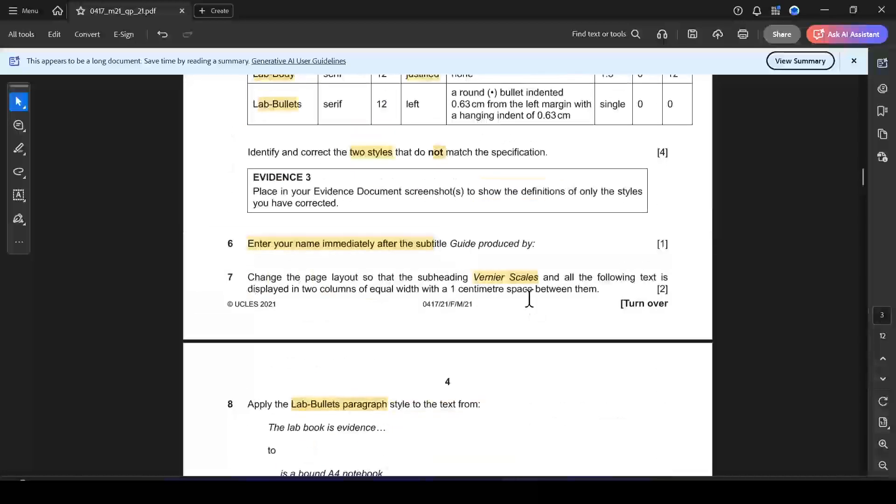